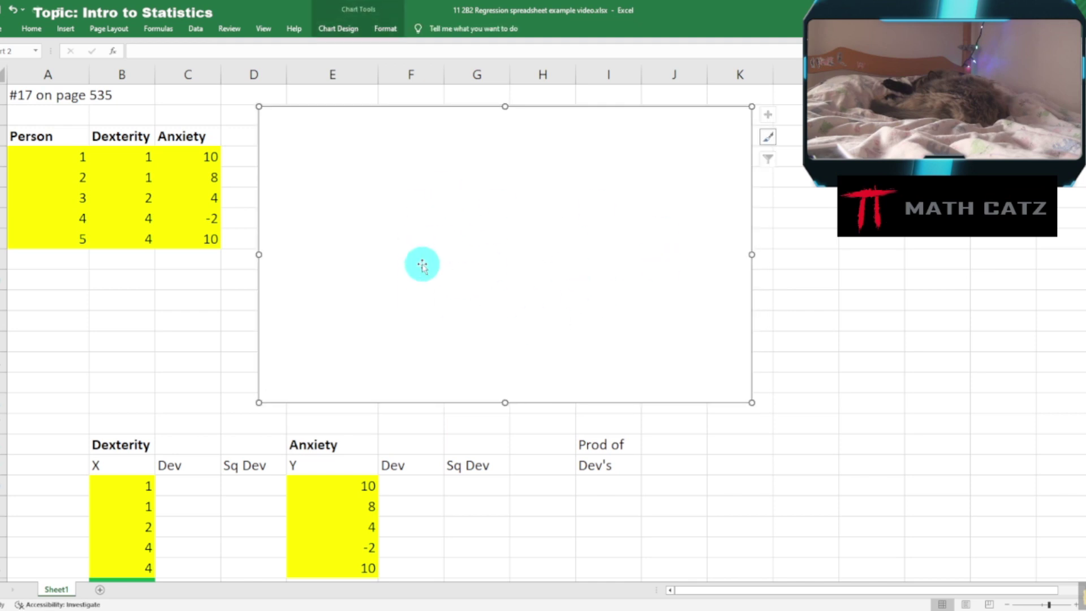
Add a series named "Anxiety vs Dexterity" to the empty scatter chart, using B4:B8 as X values and C4:C8 as Y values.
{"action": "right_click", "coordinate": [417, 225]}
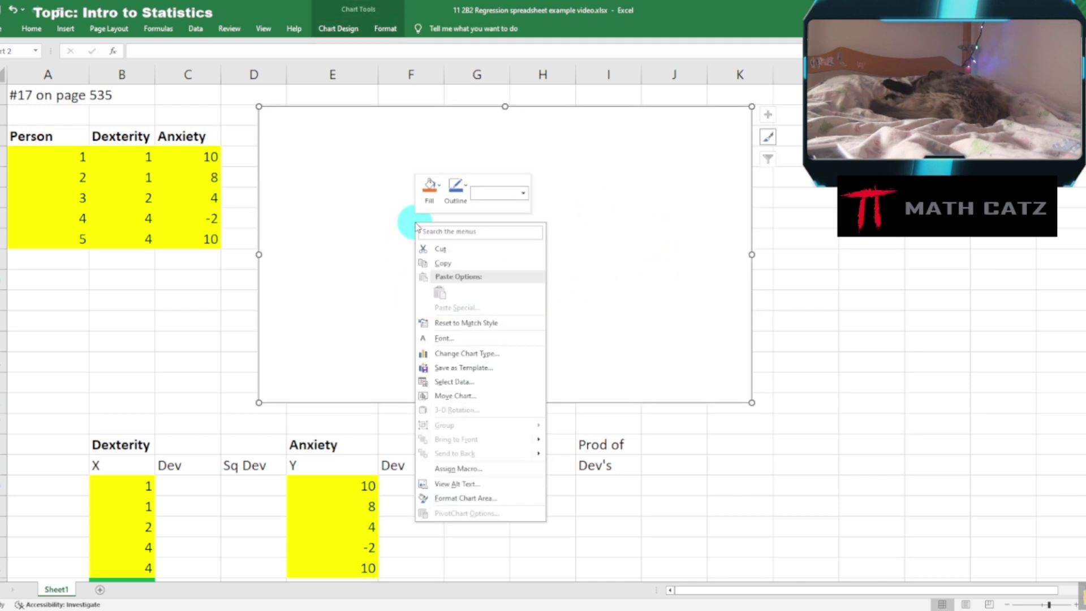
{"action": "left_click", "coordinate": [455, 383]}
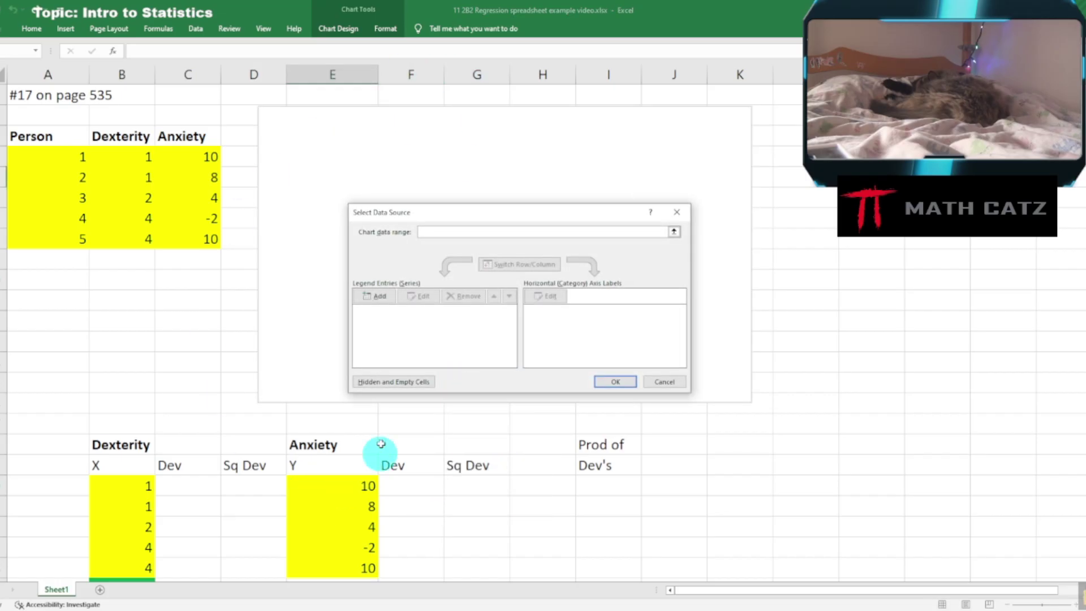
{"action": "left_click", "coordinate": [378, 296]}
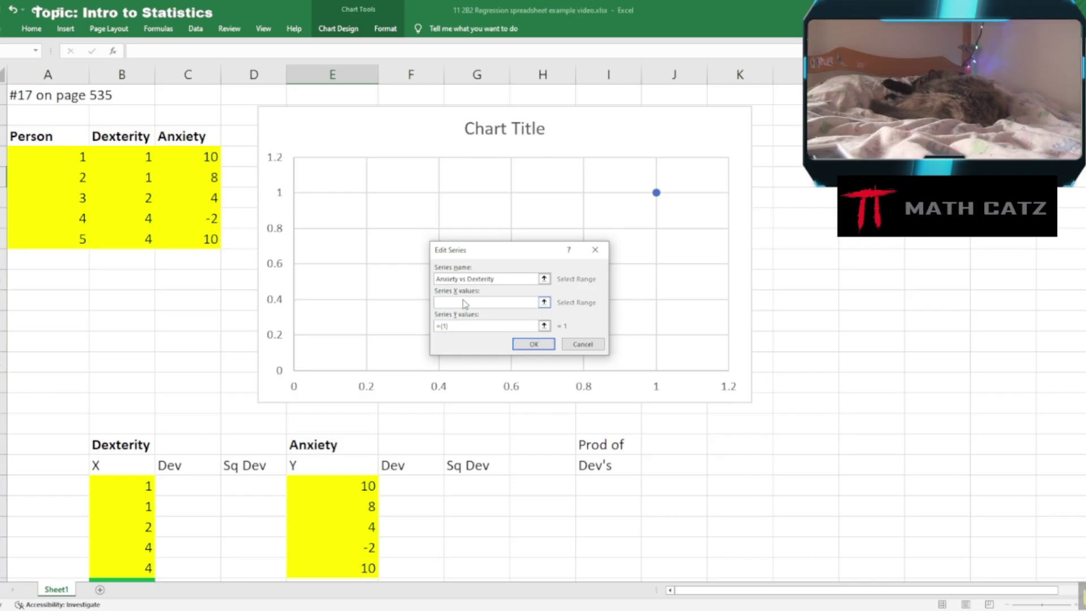
{"action": "left_click", "coordinate": [464, 302]}
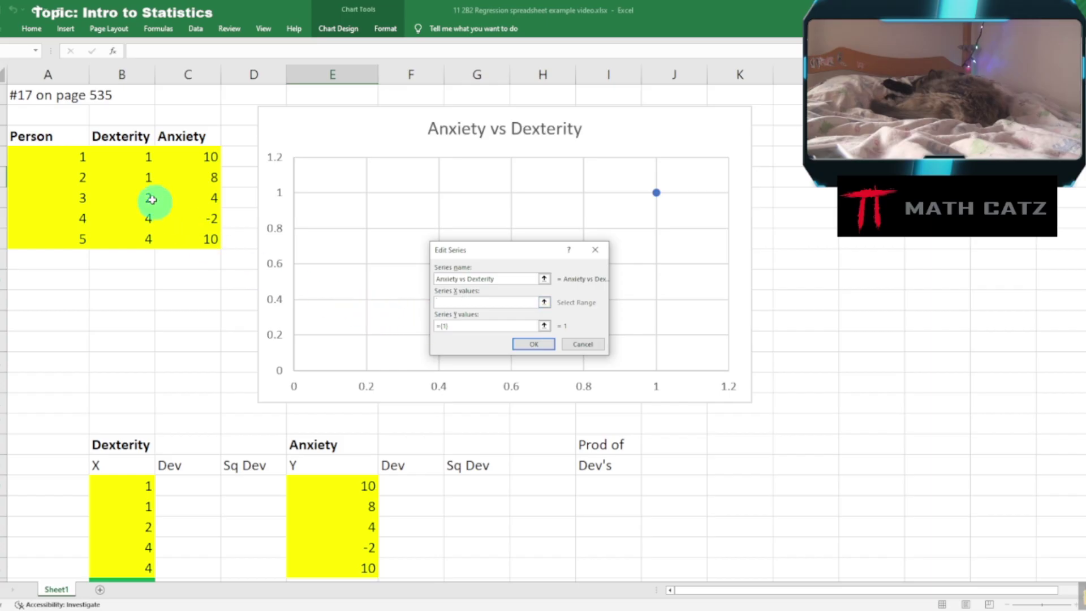
{"action": "left_click_drag", "start_coordinate": [123, 157], "coordinate": [112, 234]}
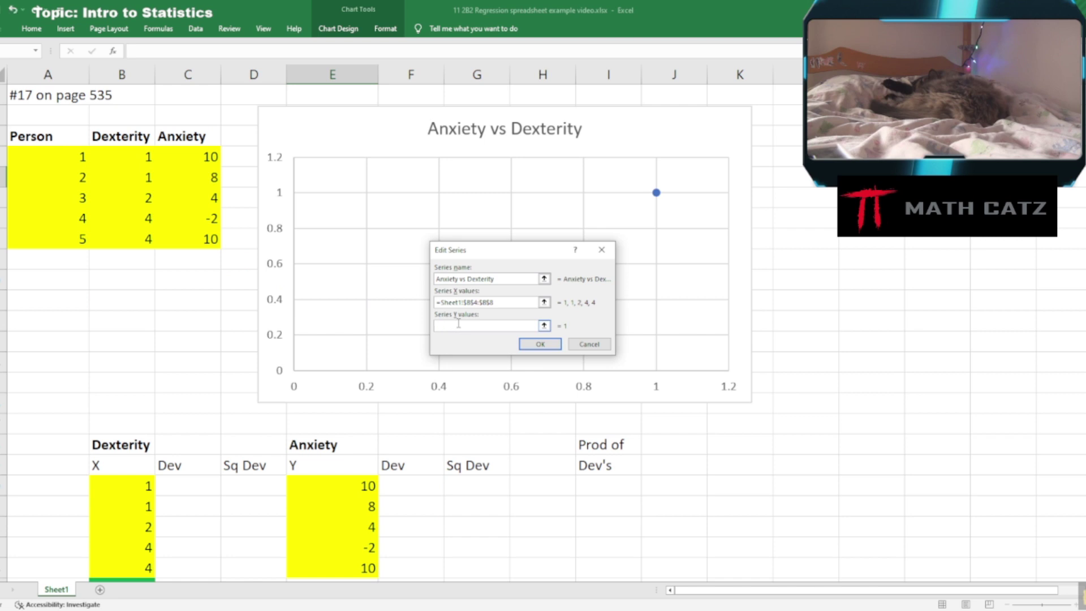
{"action": "left_click_drag", "start_coordinate": [184, 158], "coordinate": [184, 239]}
{"action": "left_click", "coordinate": [540, 346]}
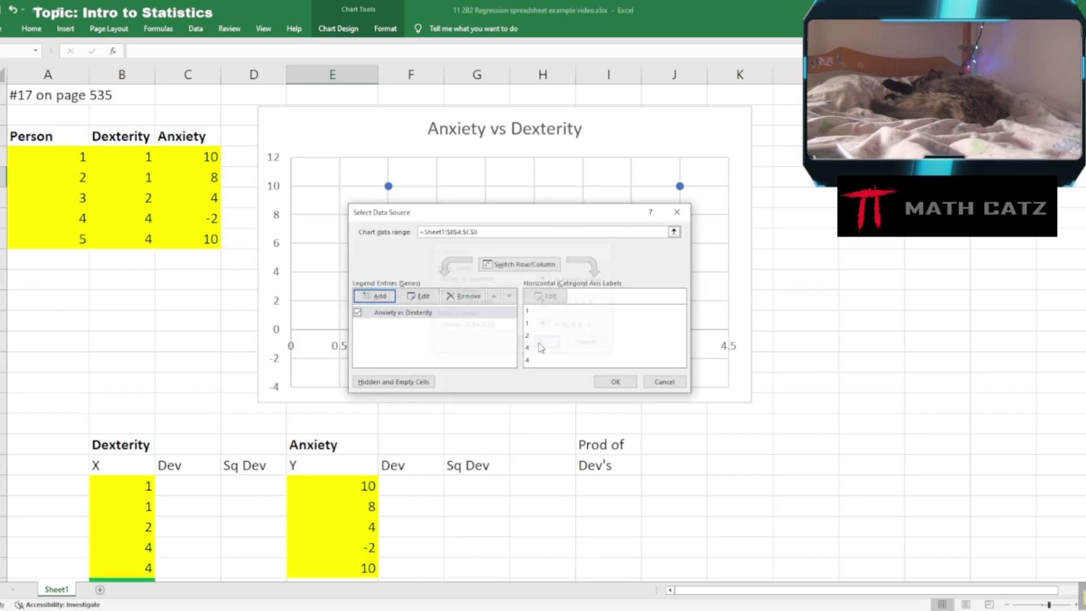
{"action": "left_click", "coordinate": [615, 382]}
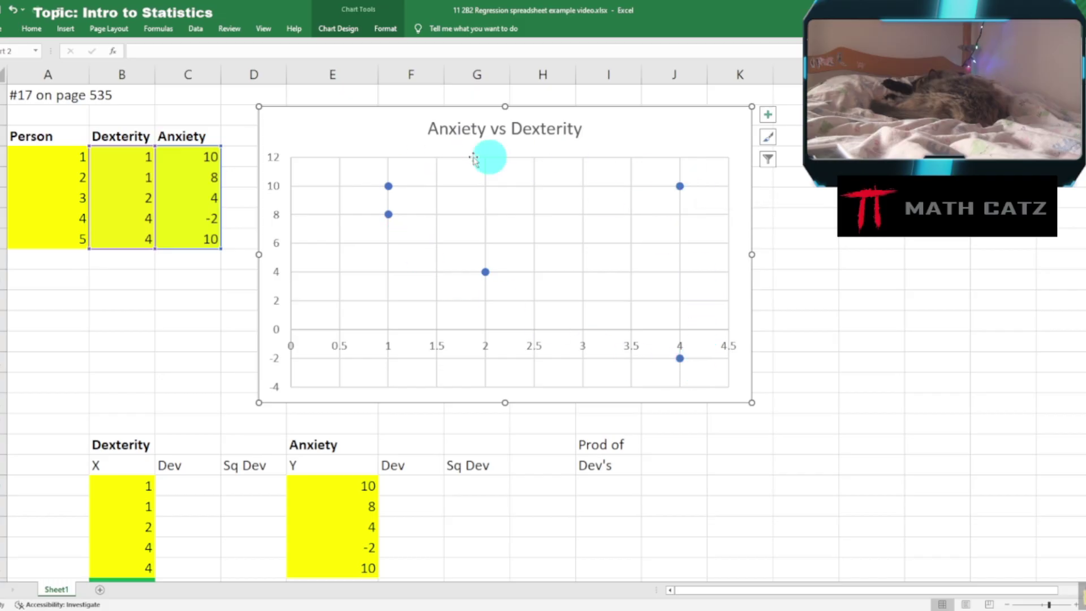
{"action": "left_click", "coordinate": [799, 436]}
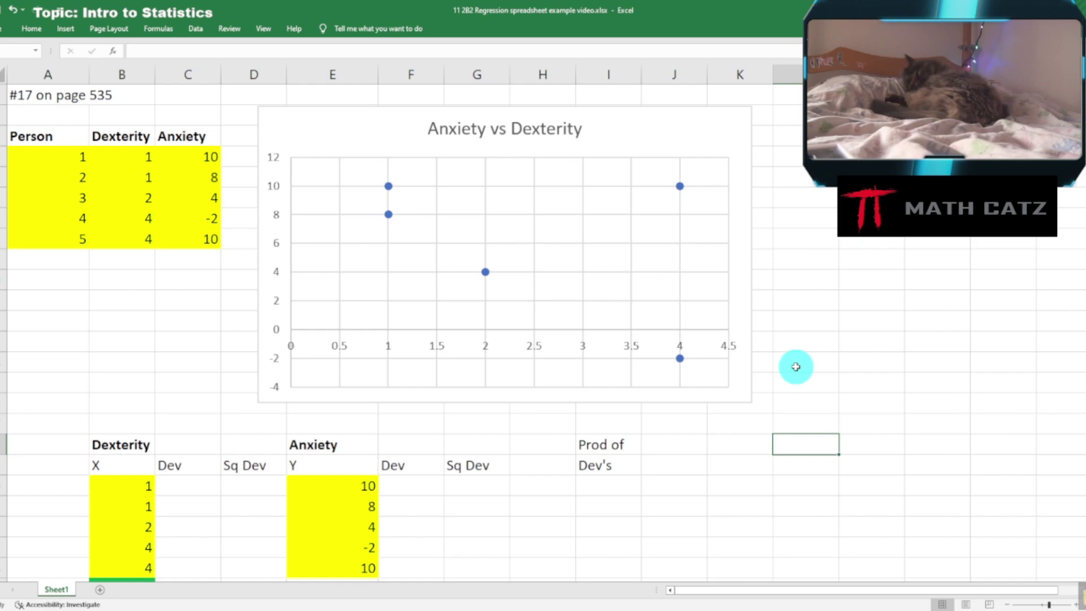
Switch to the textbook PDF to read what problem 15 asks, then return to Excel and review the regression calculation tables.
{"action": "left_click", "coordinate": [320, 609]}
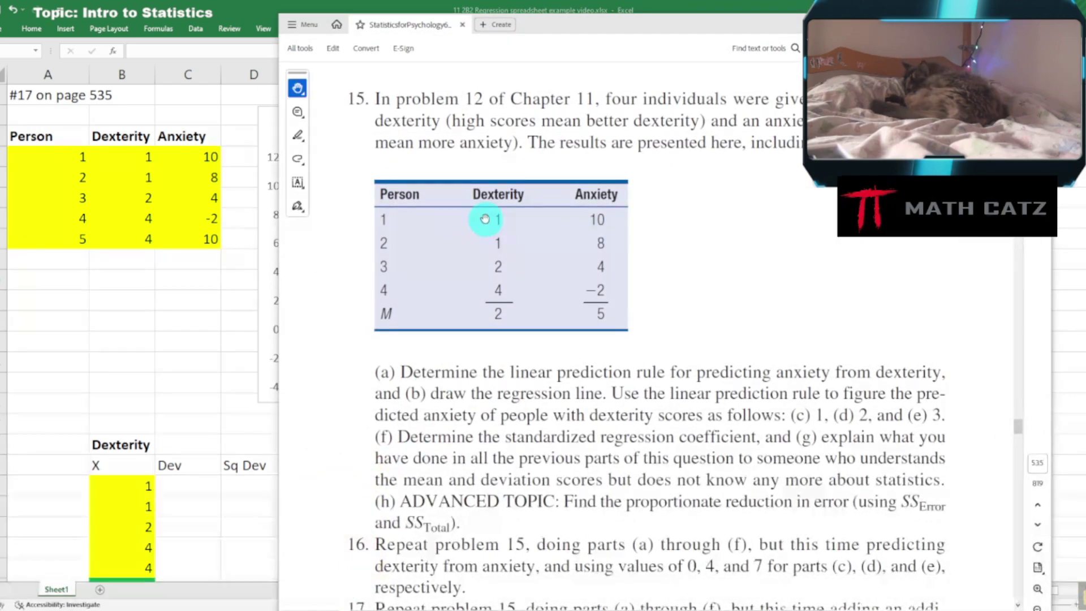
{"action": "scroll", "coordinate": [485, 219], "scroll_direction": "up", "scroll_amount": 15}
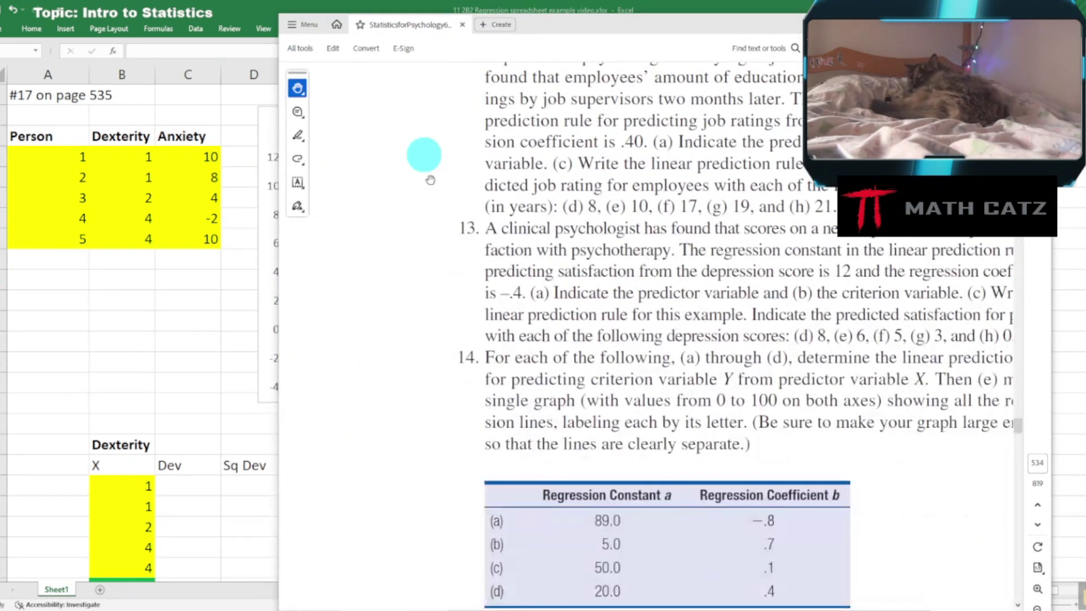
{"action": "scroll", "coordinate": [430, 180], "scroll_direction": "down", "scroll_amount": 12}
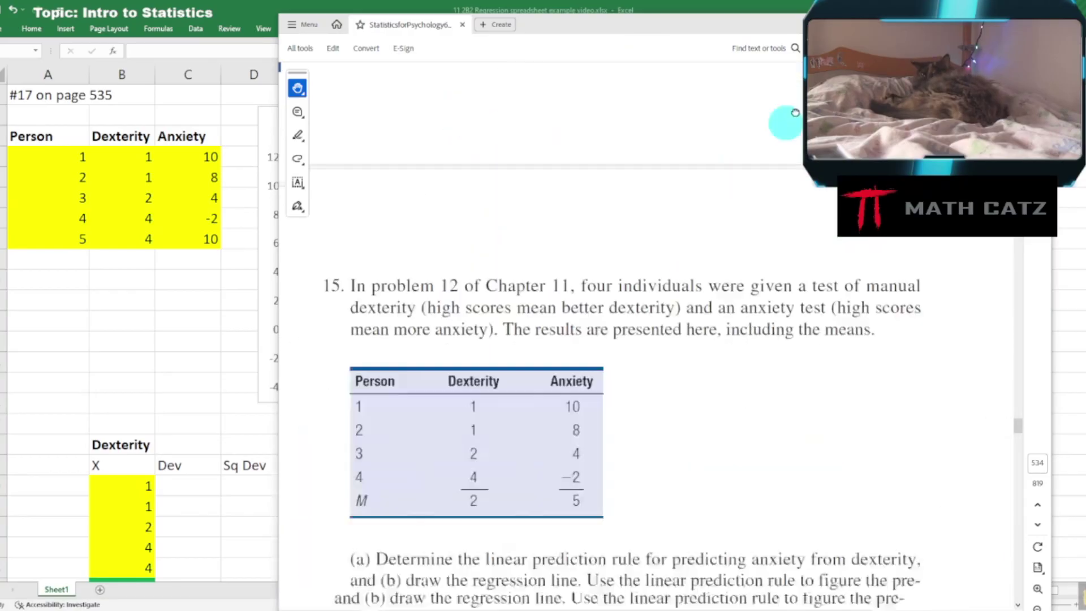
{"action": "scroll", "coordinate": [795, 113], "scroll_direction": "down", "scroll_amount": 3}
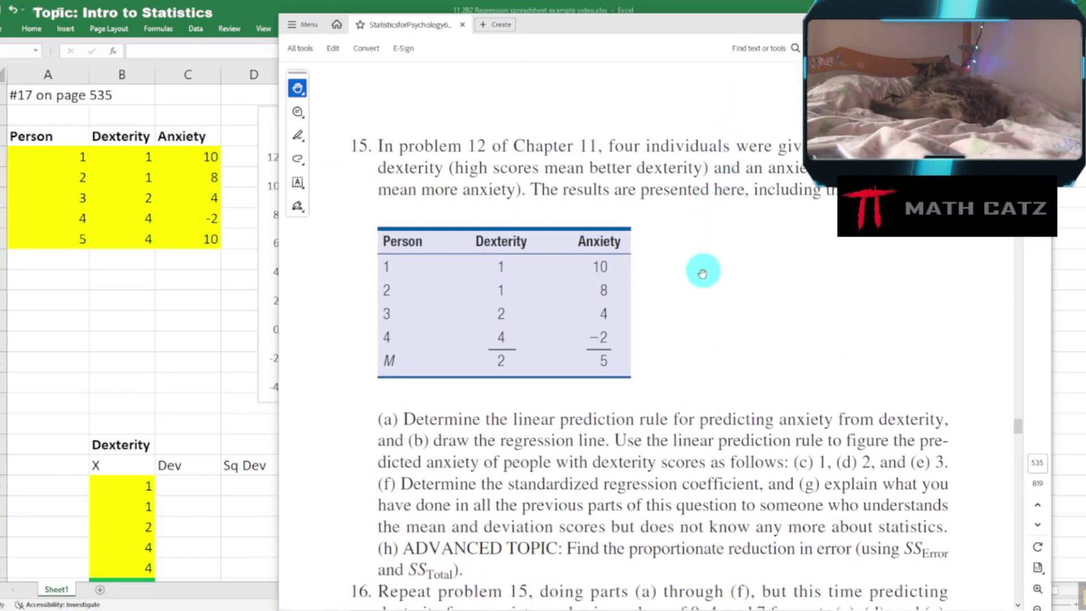
{"action": "scroll", "coordinate": [703, 273], "scroll_direction": "down", "scroll_amount": 2}
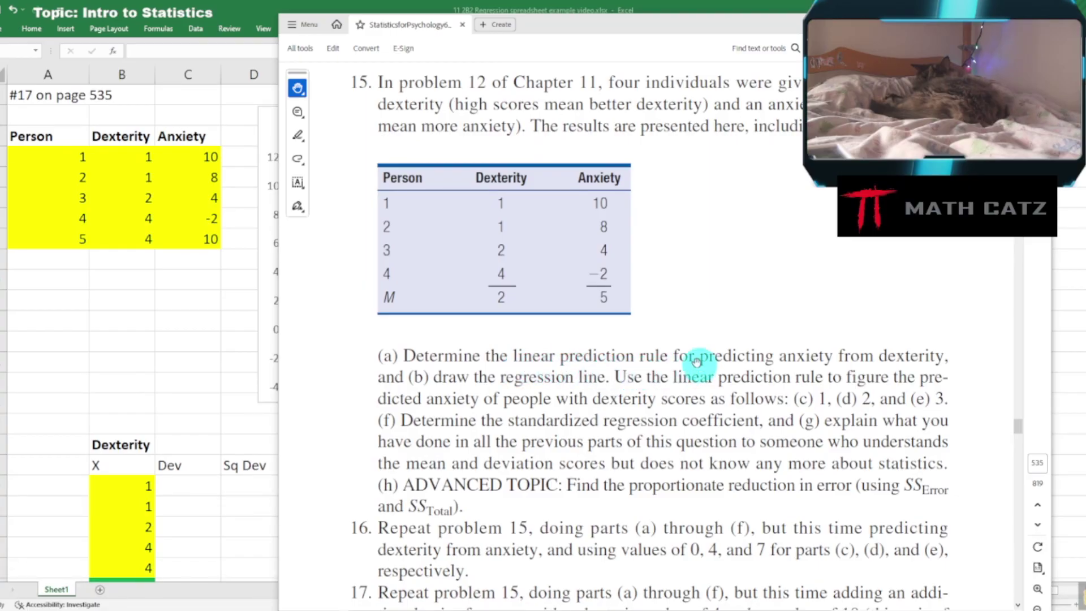
{"action": "left_click", "coordinate": [184, 318]}
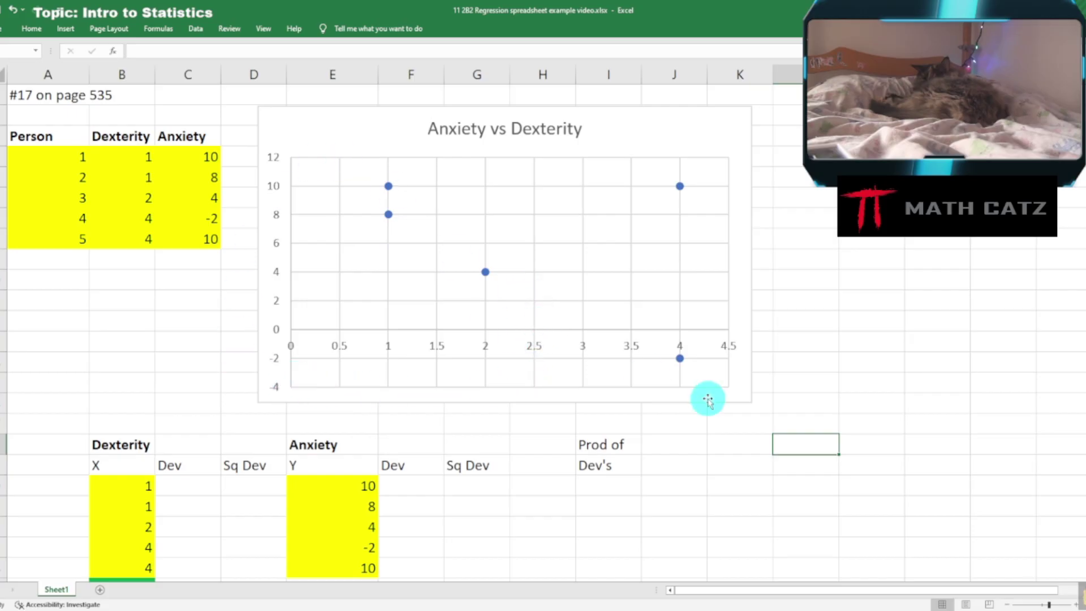
{"action": "scroll", "coordinate": [225, 332], "scroll_direction": "down", "scroll_amount": 3}
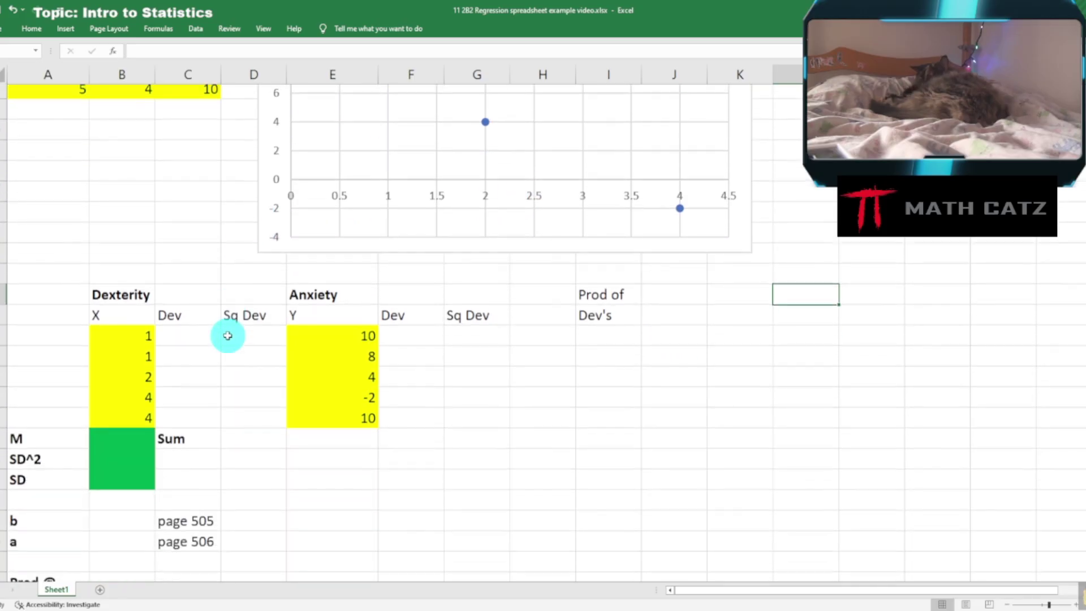
{"action": "scroll", "coordinate": [226, 333], "scroll_direction": "down", "scroll_amount": 2}
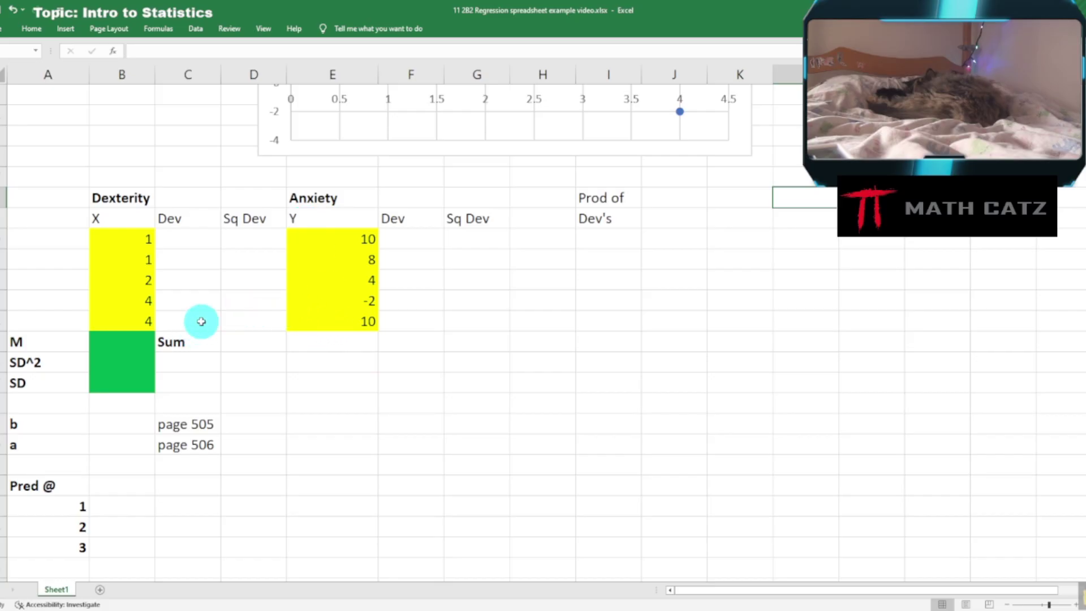
Select the dexterity mean cell B25 and look up the regression coefficient b formula on page 505 of the textbook PDF.
{"action": "left_click", "coordinate": [119, 341]}
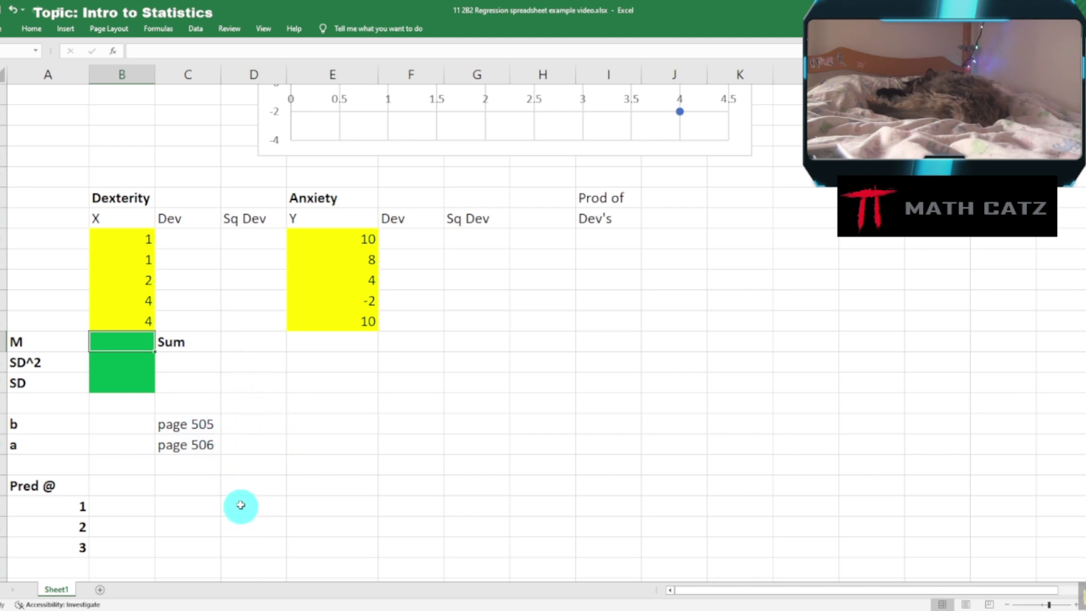
{"action": "left_click", "coordinate": [311, 608]}
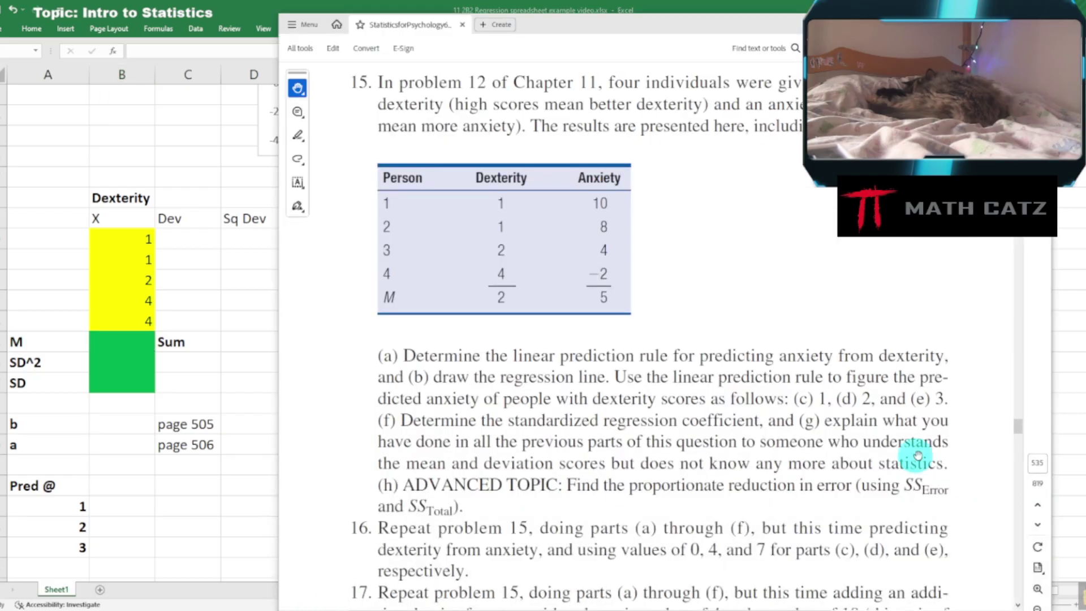
{"action": "mouse_move", "coordinate": [1037, 464]}
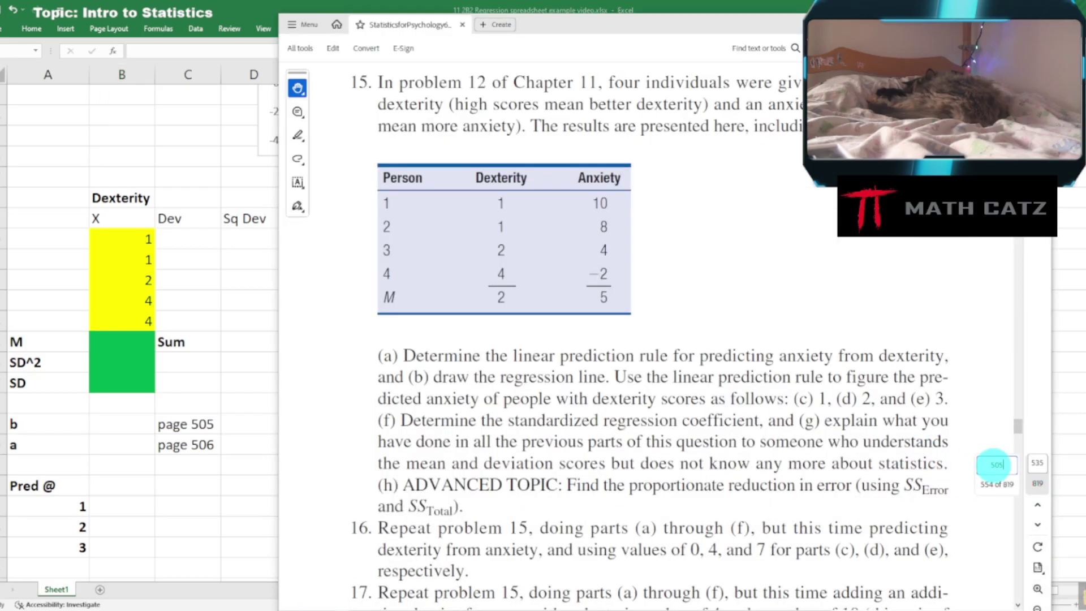
{"action": "left_click", "coordinate": [993, 464]}
{"action": "type", "text": "505"}
{"action": "key", "text": "Return"}
{"action": "scroll", "coordinate": [849, 282], "scroll_direction": "down", "scroll_amount": 10}
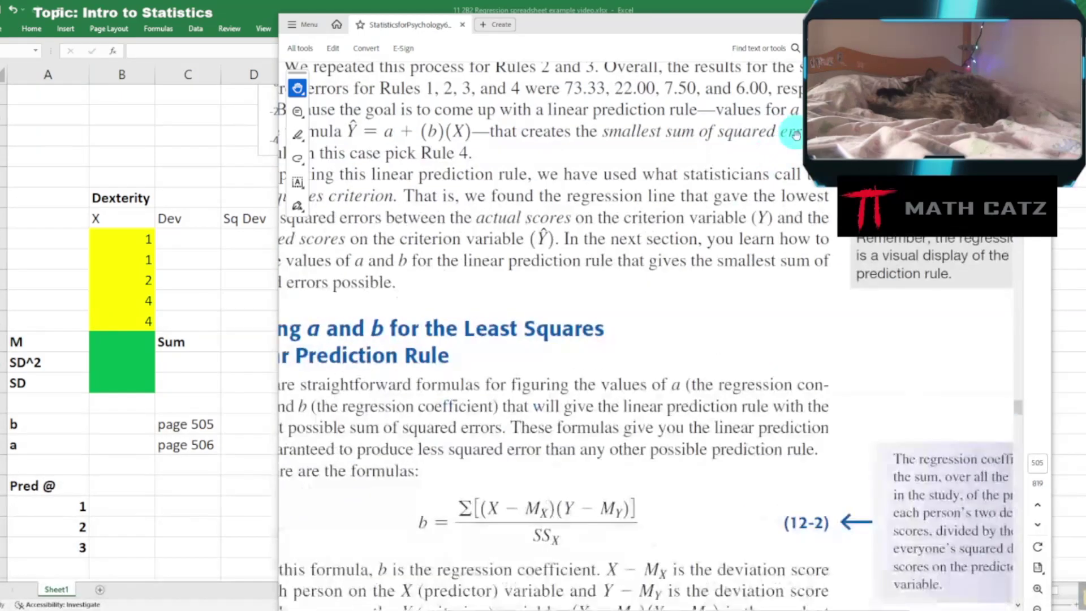
{"action": "scroll", "coordinate": [736, 311], "scroll_direction": "down", "scroll_amount": 3}
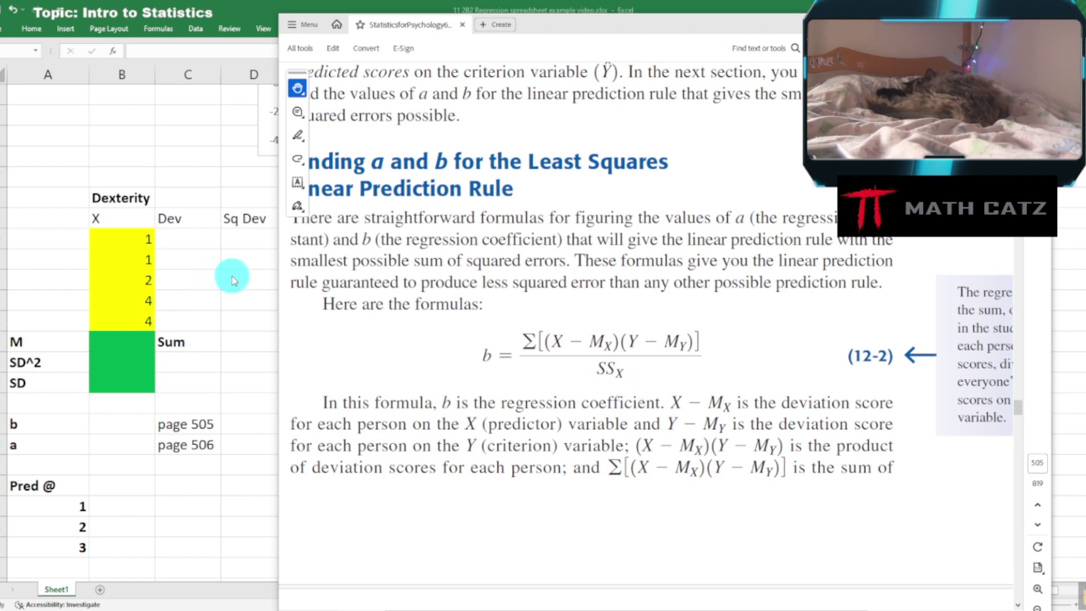
Switch back to Excel and compute the dexterity mean in B25 with =AVERAGE(B20:B24).
{"action": "key", "text": "alt+Tab"}
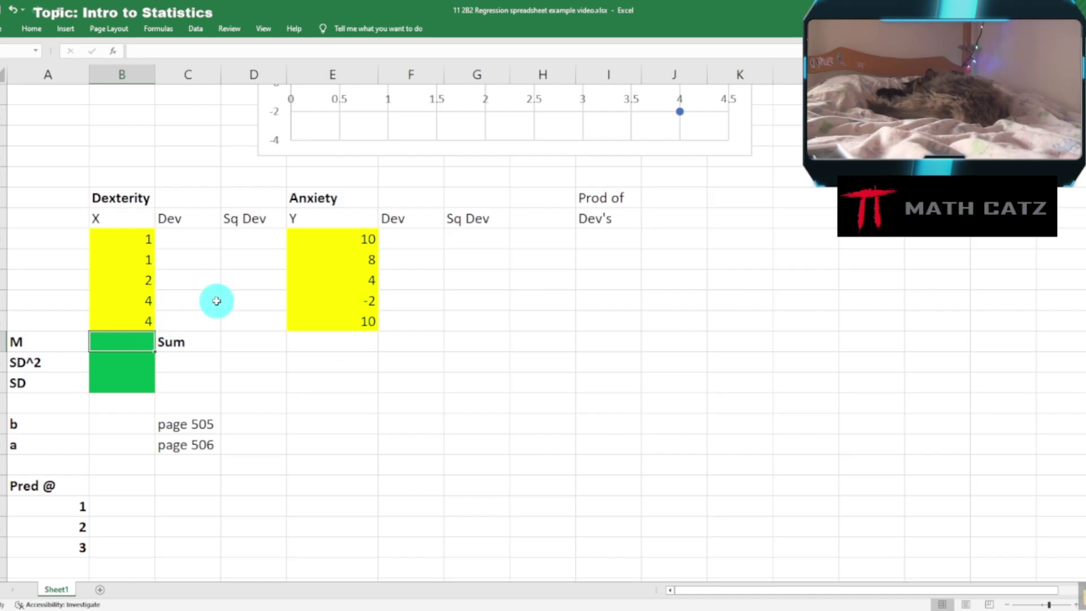
{"action": "type", "text": "=AVERAGE("}
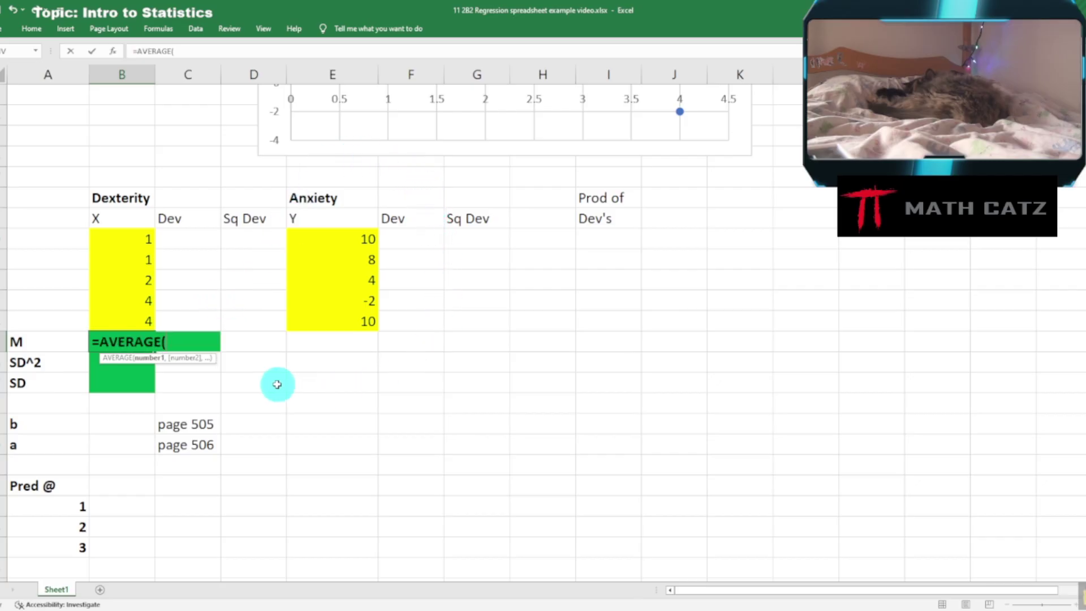
{"action": "left_click_drag", "start_coordinate": [129, 237], "coordinate": [119, 321]}
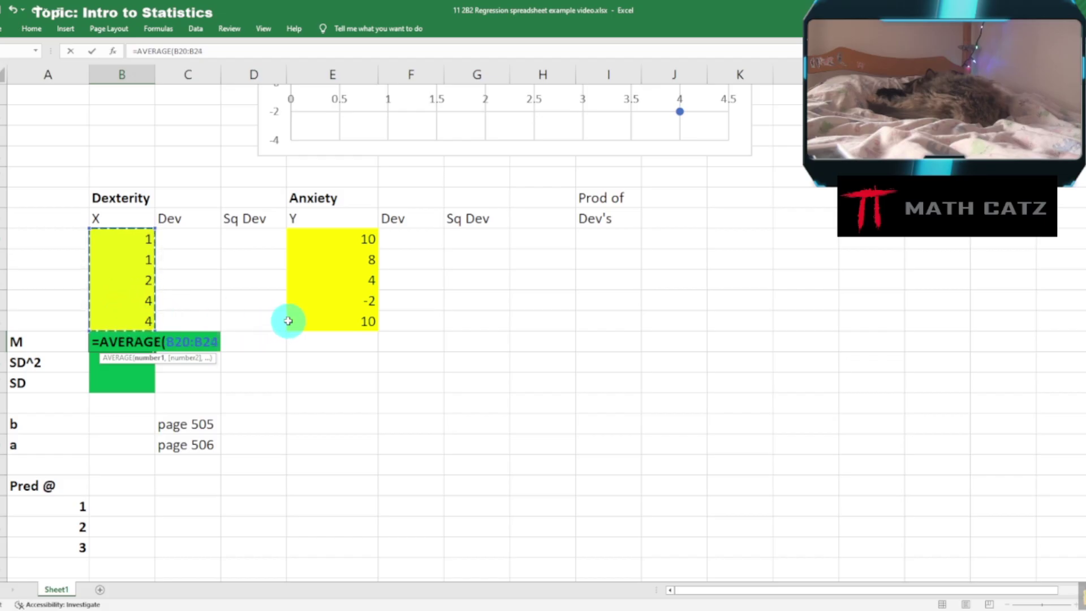
{"action": "type", "text": ")"}
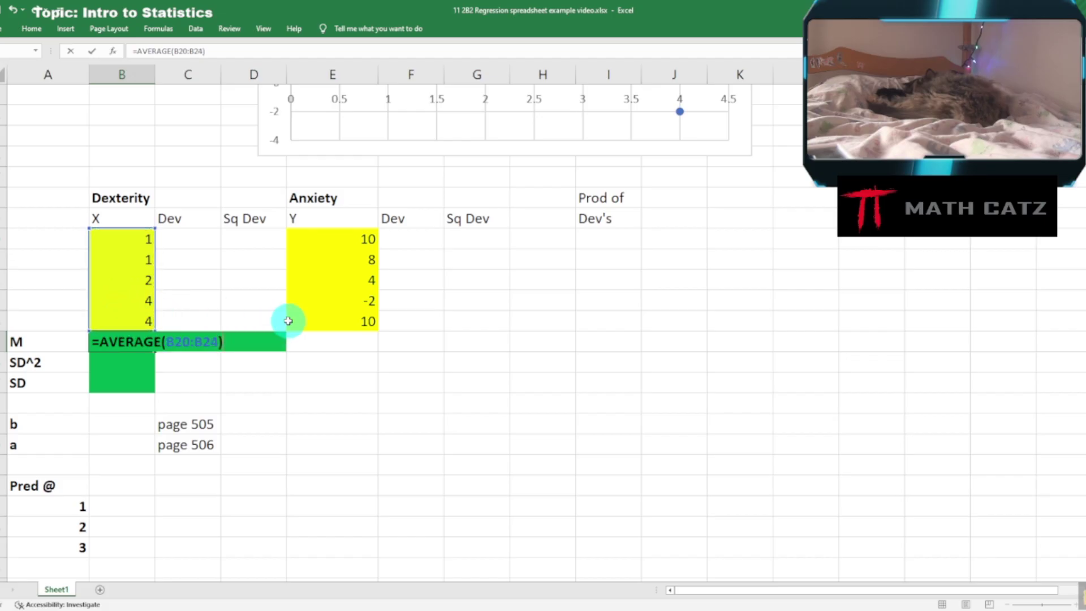
{"action": "key", "text": "Return"}
Fill the anxiety mean cell E25 with green.
{"action": "right_click", "coordinate": [333, 343]}
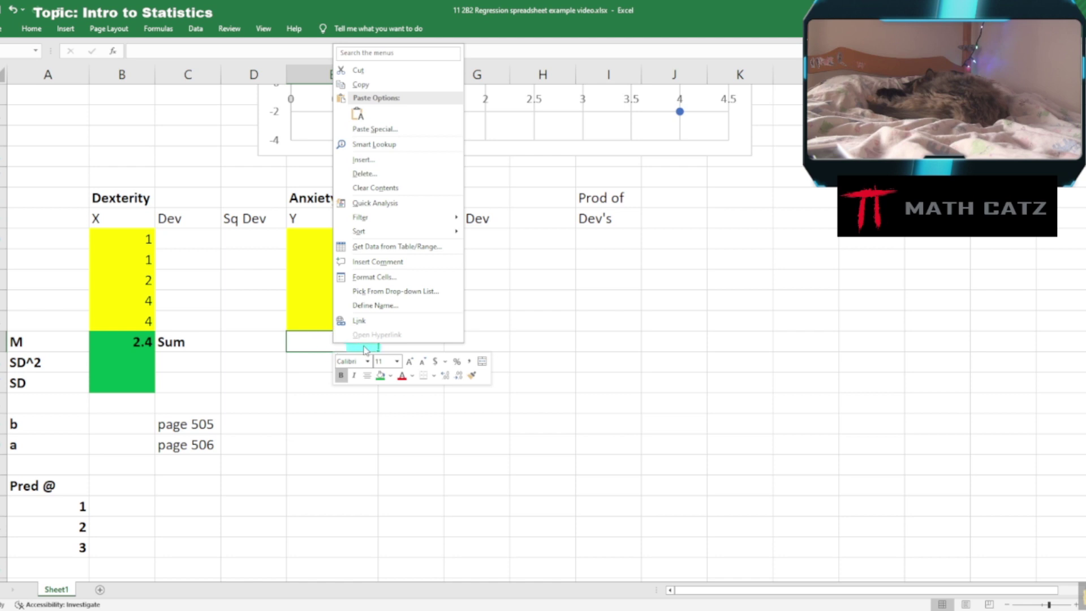
{"action": "left_click", "coordinate": [382, 379]}
{"action": "left_click", "coordinate": [361, 426]}
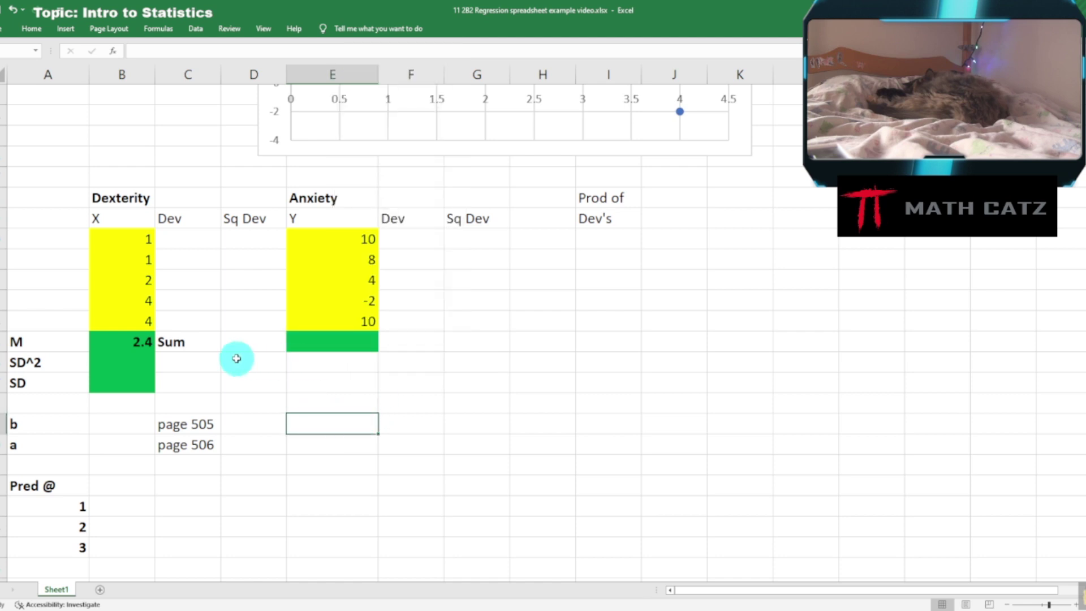
Start inserting a function in the anxiety mean cell E25, searching the function list for "average" and for "mean".
{"action": "left_click", "coordinate": [330, 344]}
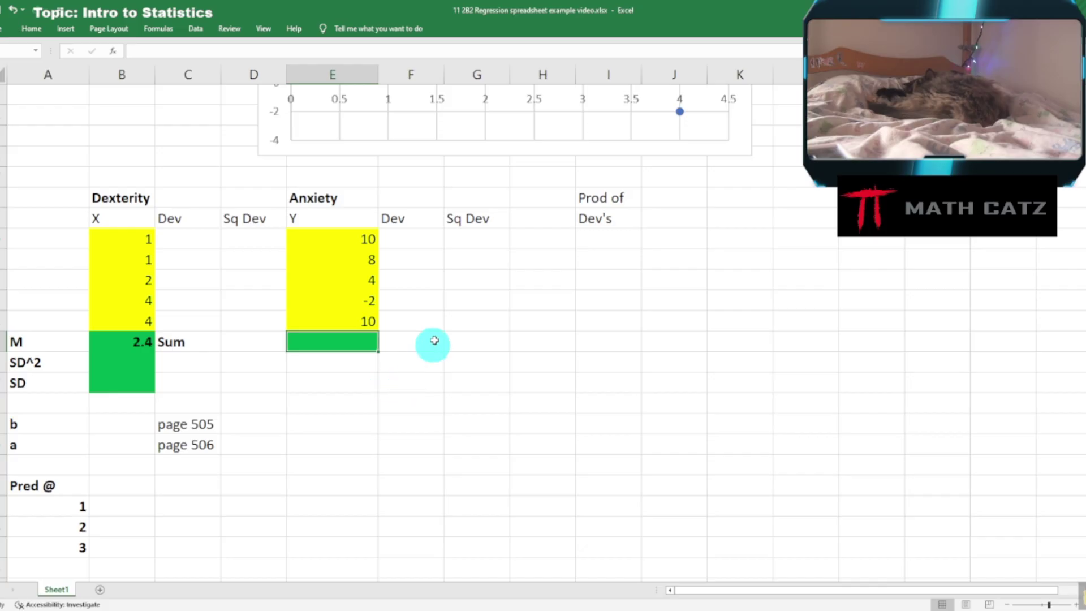
{"action": "left_click", "coordinate": [113, 52]}
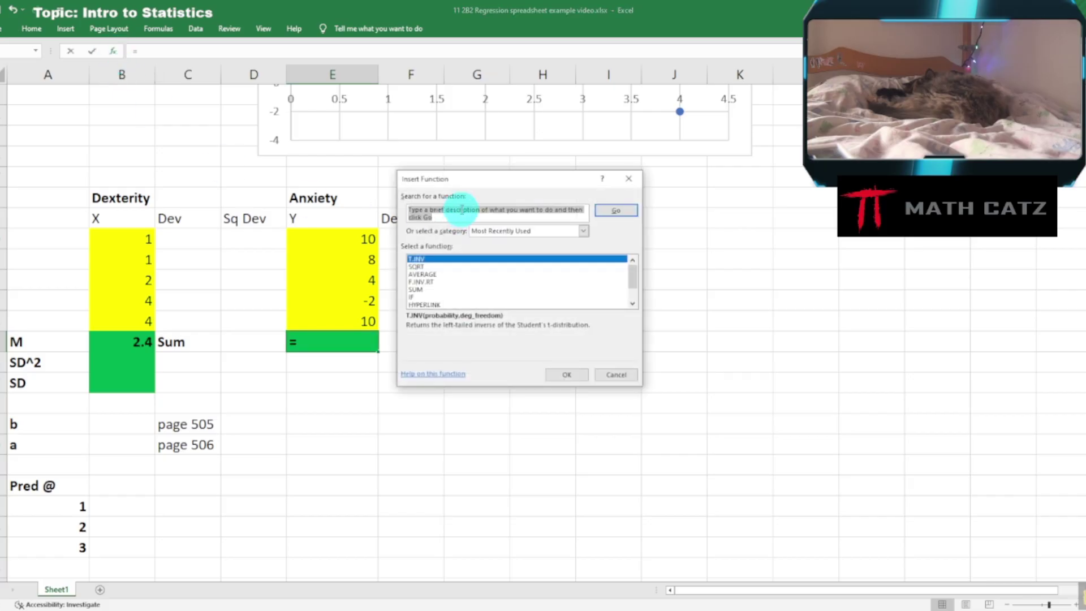
{"action": "type", "text": "average"}
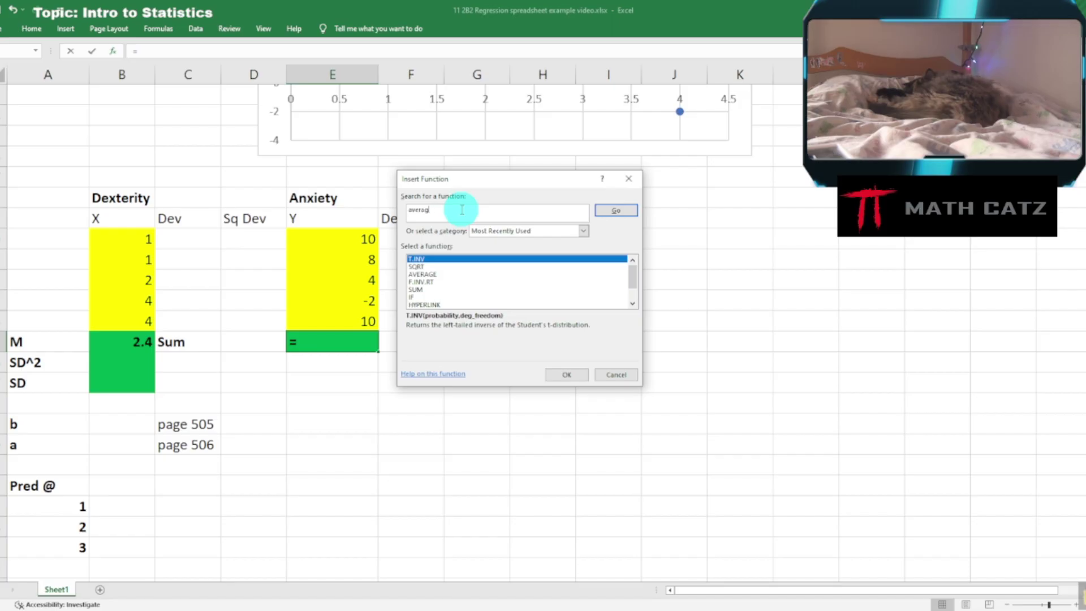
{"action": "left_click", "coordinate": [612, 213]}
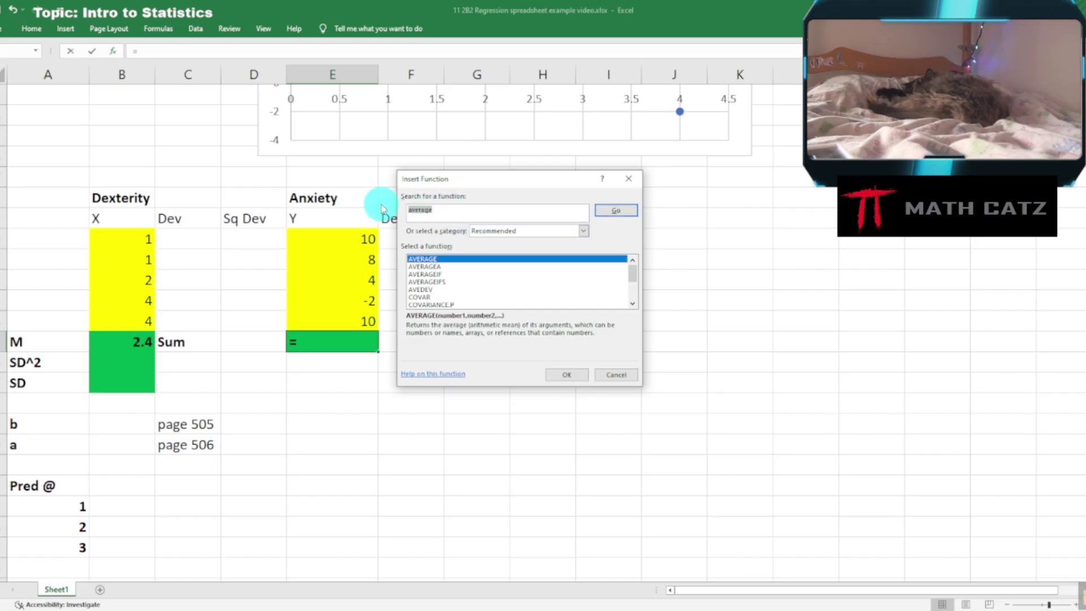
{"action": "type", "text": "mean"}
{"action": "key", "text": "Return"}
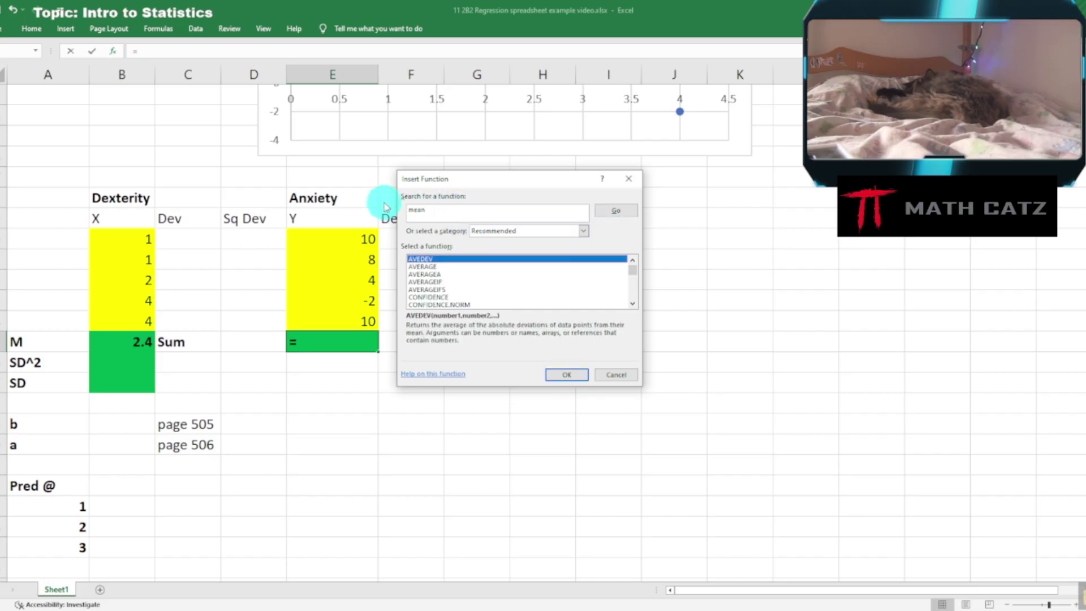
Compute the anxiety mean in E25 with the AVERAGE function over E20:E24 and check the resulting formula.
{"action": "left_click", "coordinate": [430, 266]}
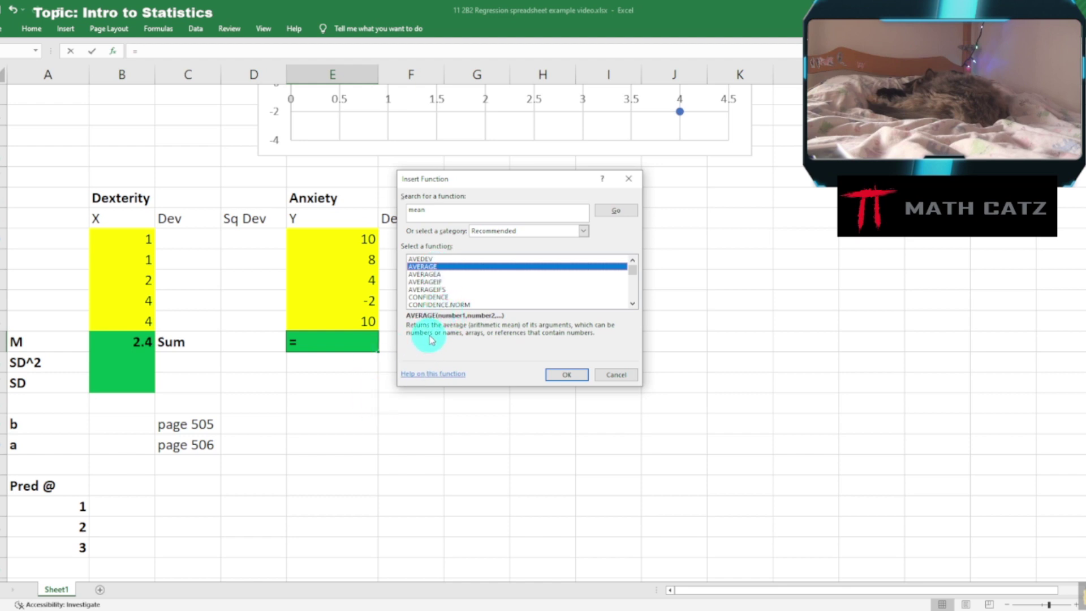
{"action": "left_click", "coordinate": [577, 377]}
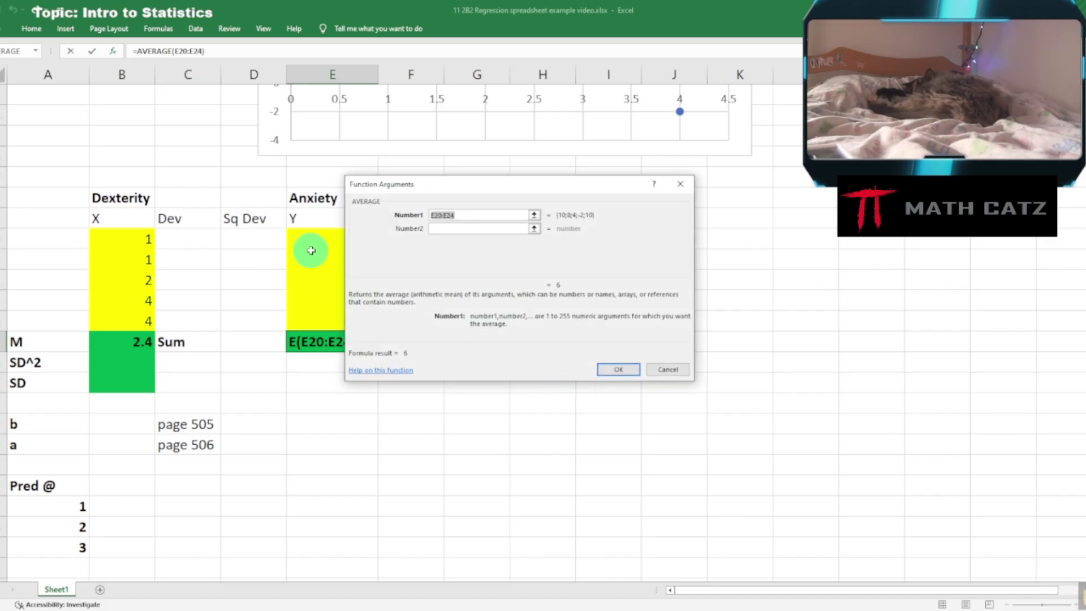
{"action": "left_click_drag", "start_coordinate": [406, 186], "coordinate": [515, 187]}
{"action": "left_click_drag", "start_coordinate": [326, 246], "coordinate": [333, 321]}
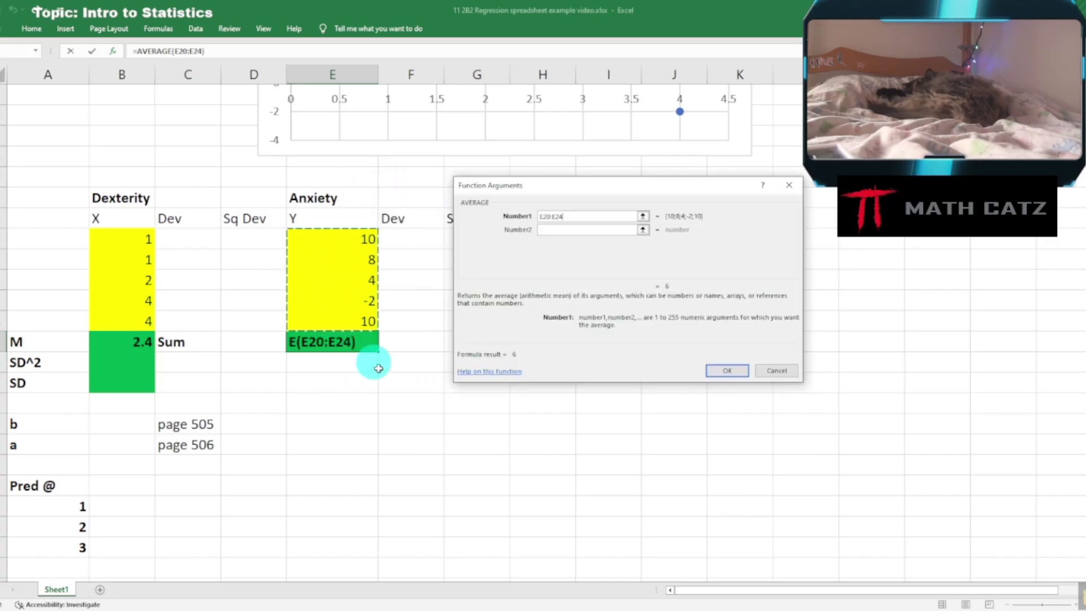
{"action": "left_click", "coordinate": [727, 370]}
{"action": "double_click", "coordinate": [350, 342]}
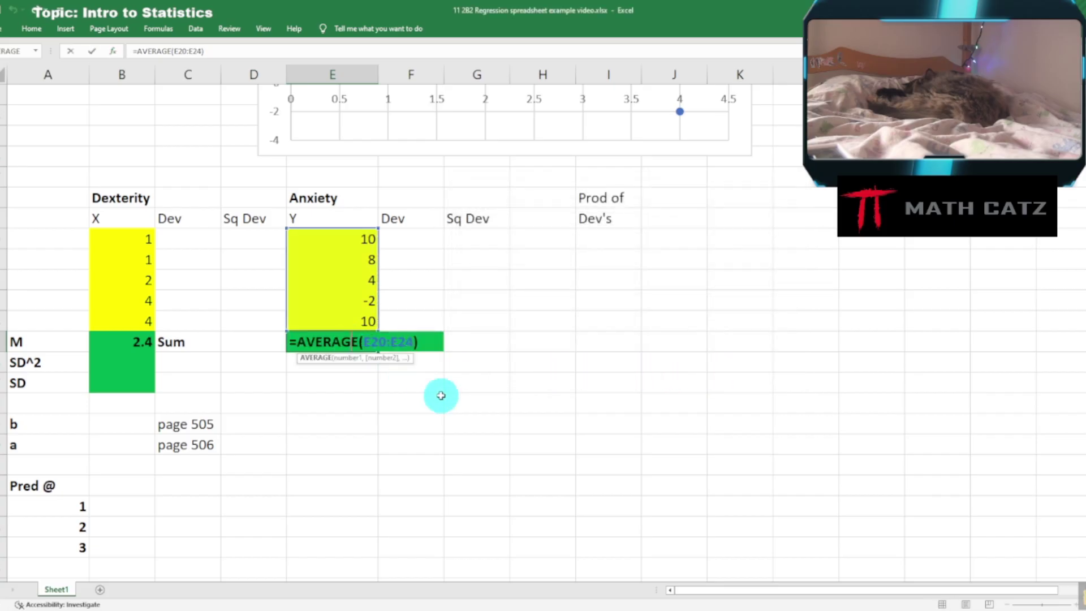
{"action": "key", "text": "Escape"}
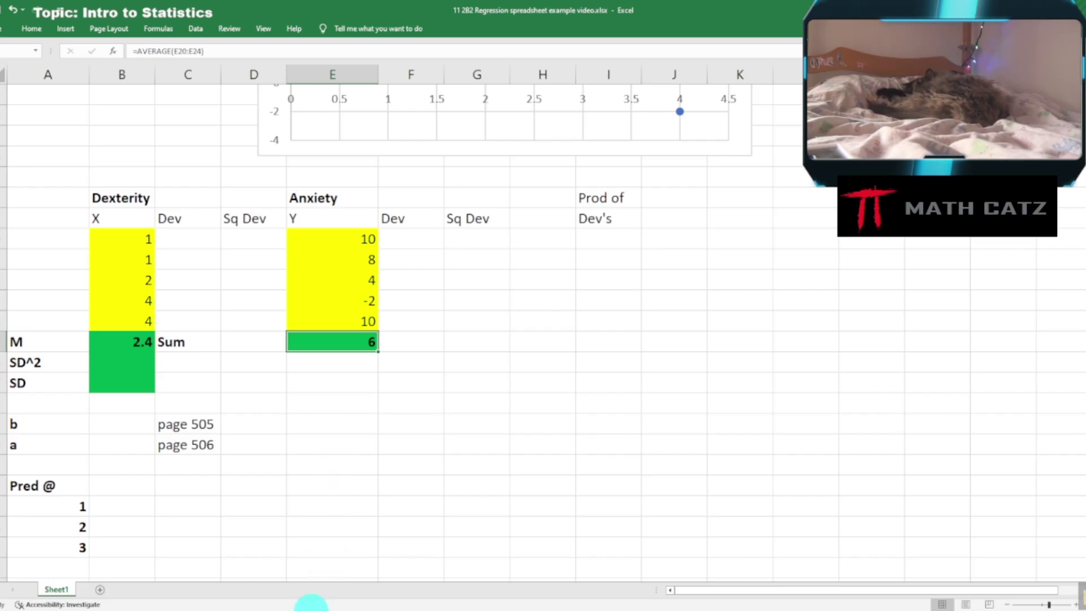
Consult the b formula in the textbook PDF, return to Excel and enter the first dexterity deviation in C20 as =B20-B25.
{"action": "left_click", "coordinate": [310, 608]}
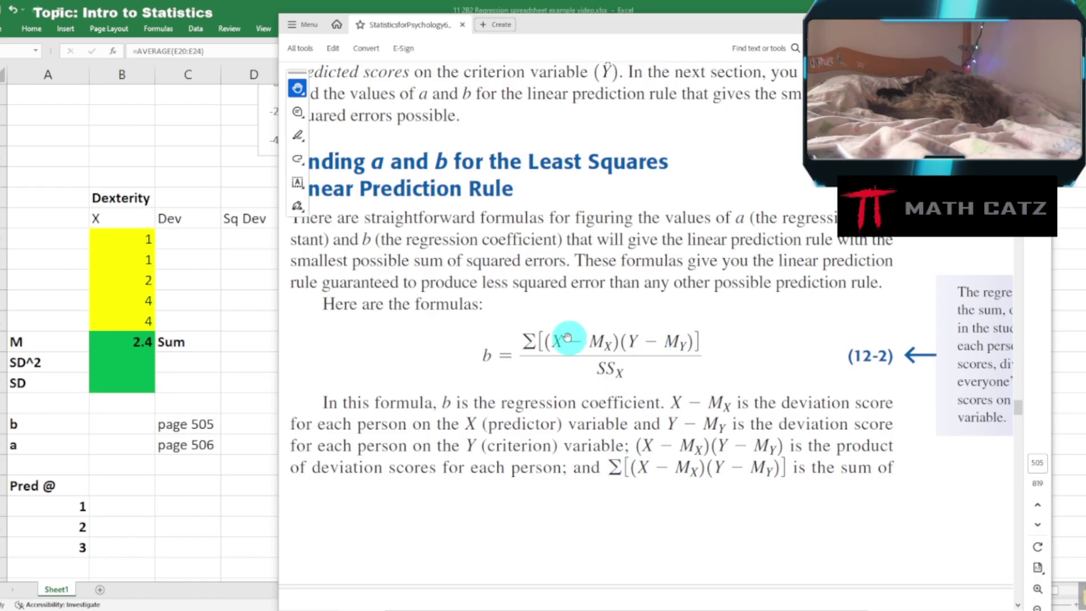
{"action": "key", "text": "alt+Tab"}
{"action": "left_click", "coordinate": [164, 237]}
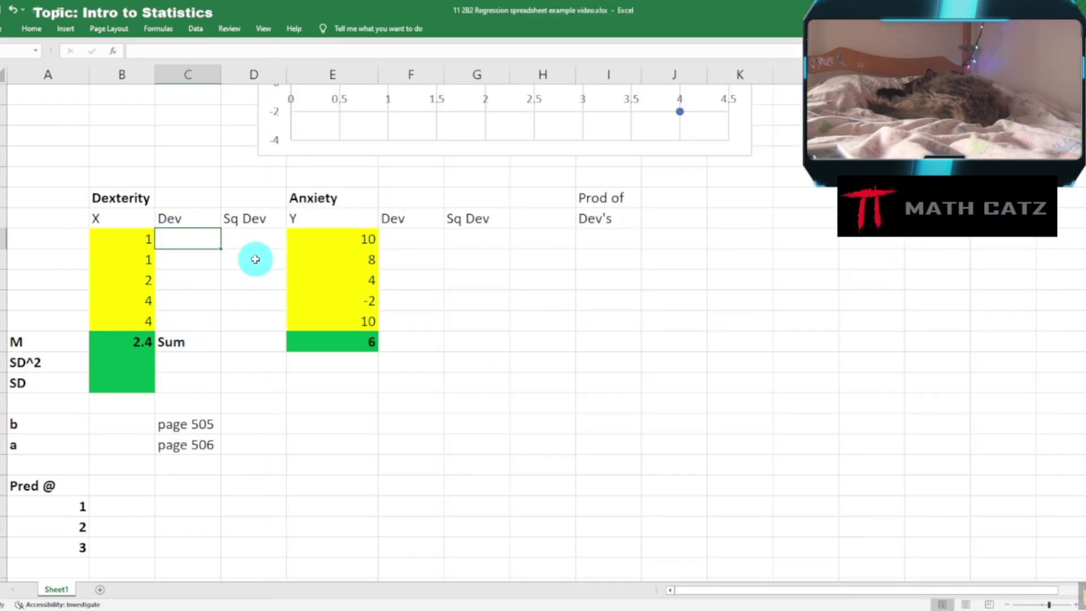
{"action": "type", "text": "="}
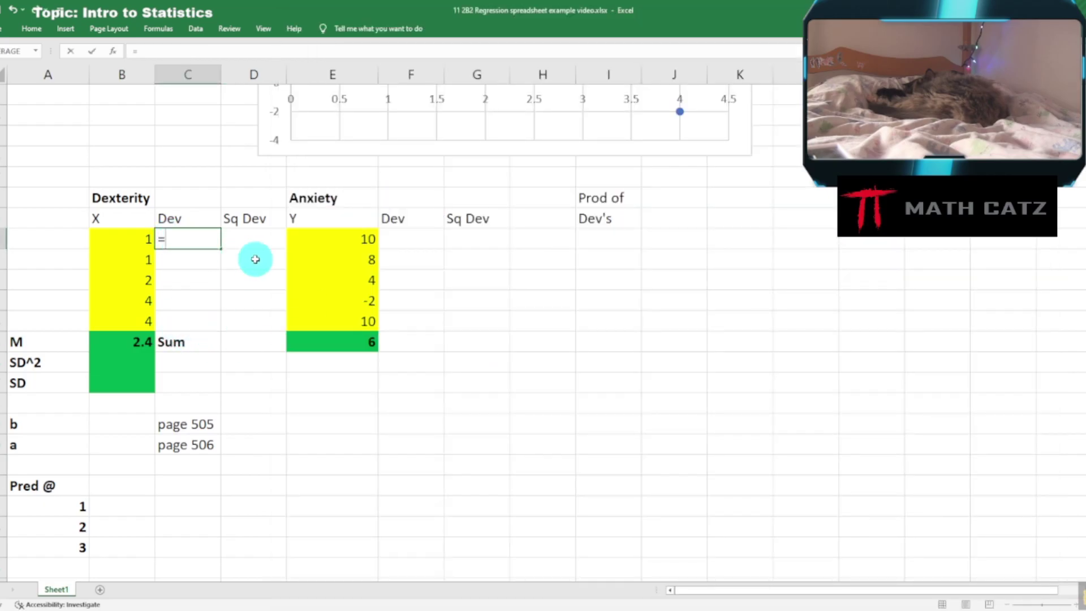
{"action": "left_click", "coordinate": [128, 240]}
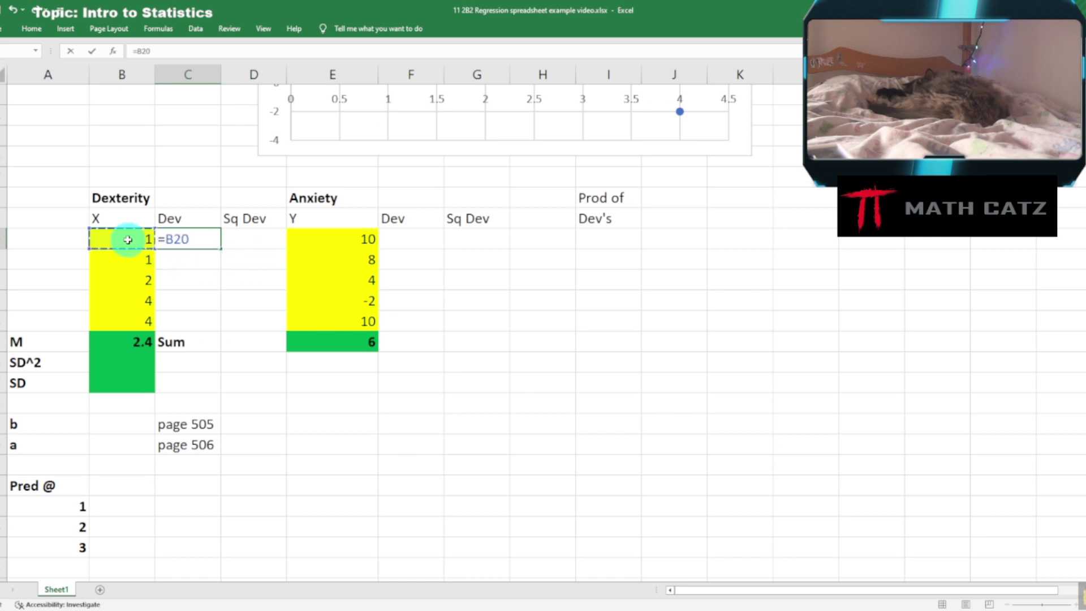
{"action": "type", "text": "-"}
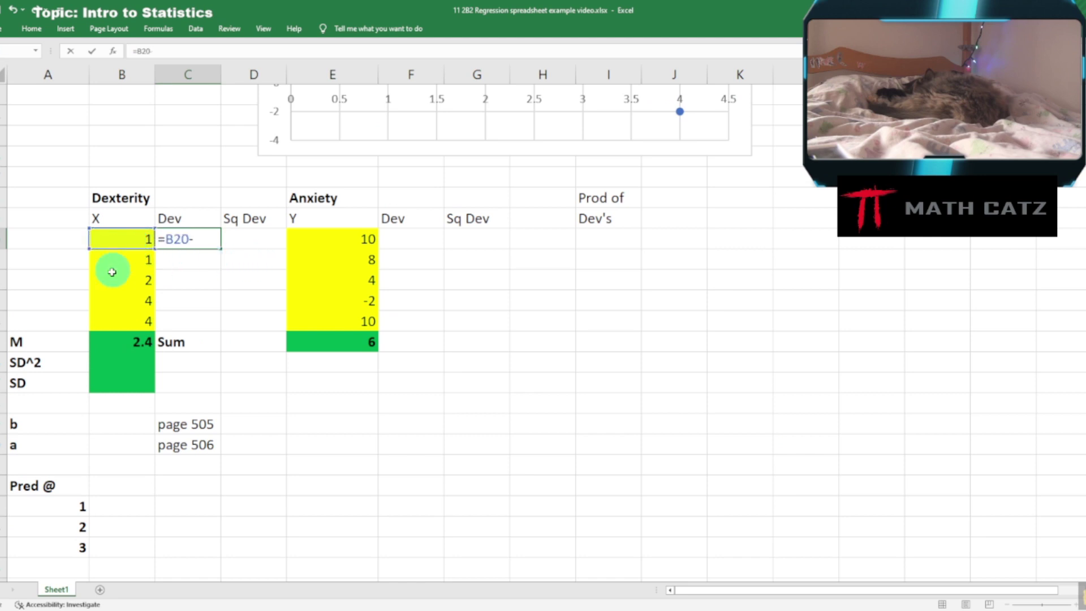
{"action": "left_click", "coordinate": [113, 342]}
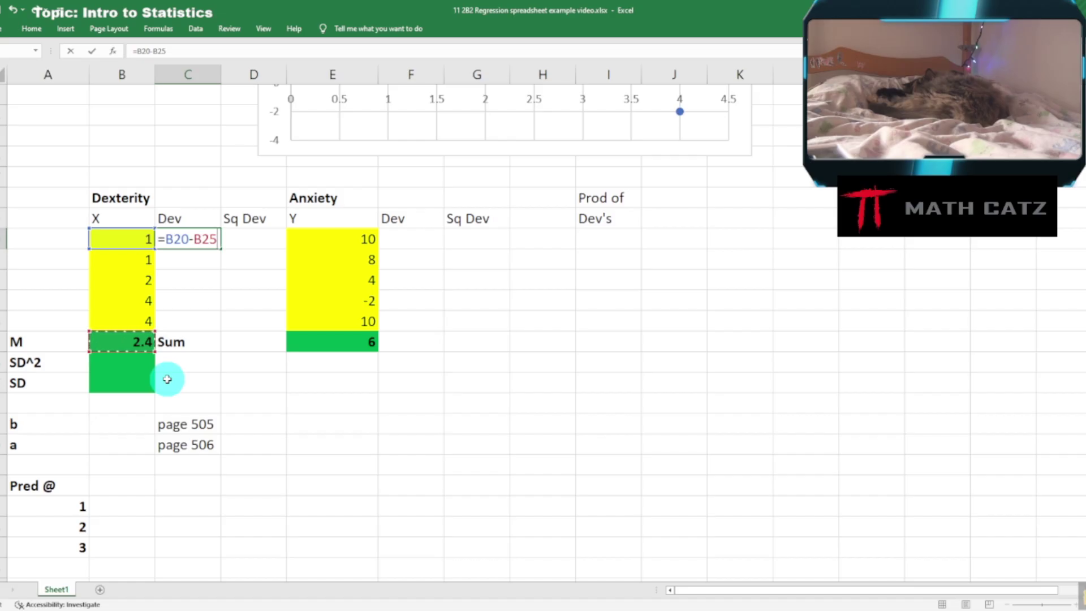
{"action": "key", "text": "Return"}
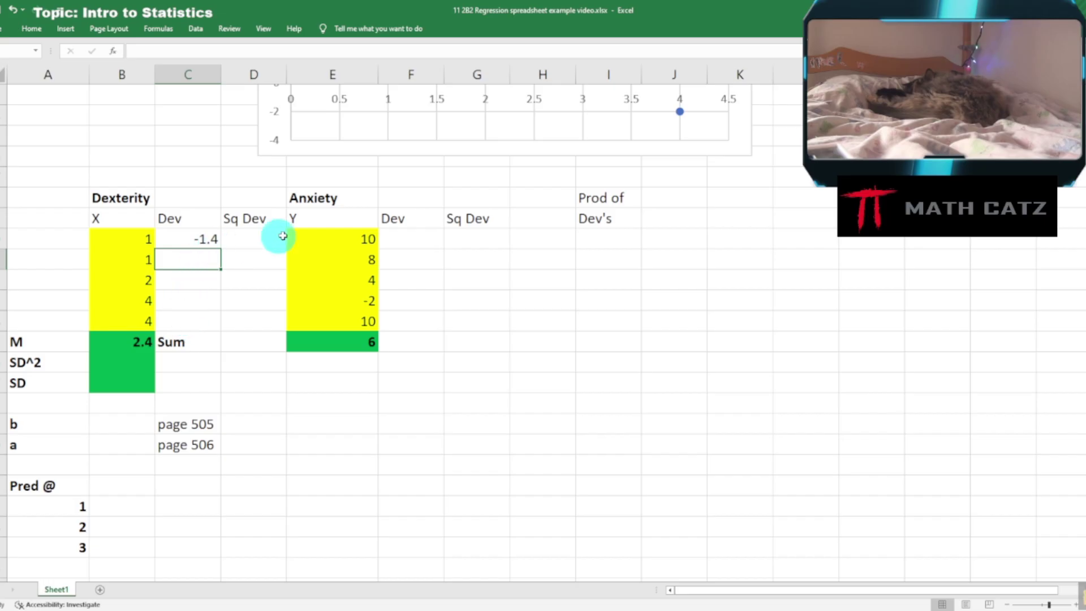
Try to fill the deviation formula from C20 into C21 and inspect the cell references of the copy.
{"action": "left_click", "coordinate": [186, 238]}
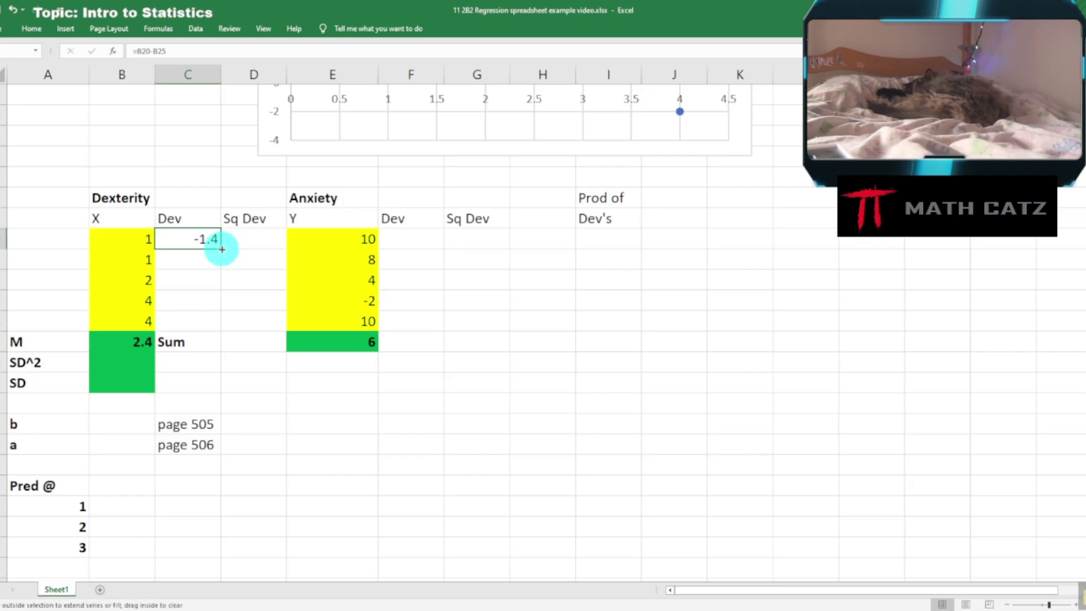
{"action": "left_click_drag", "start_coordinate": [222, 249], "coordinate": [220, 267]}
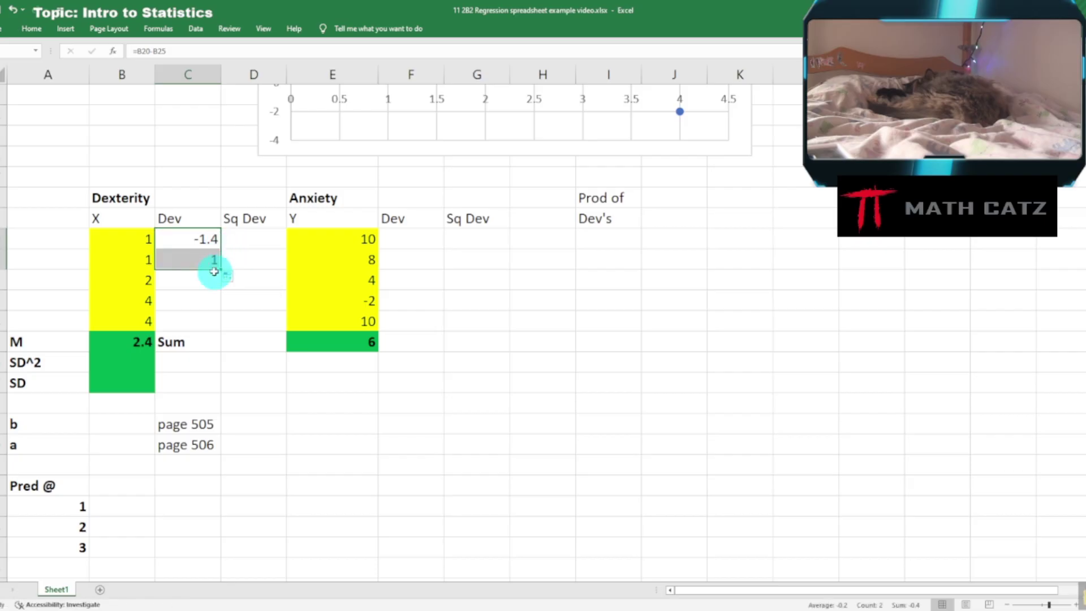
{"action": "double_click", "coordinate": [209, 261]}
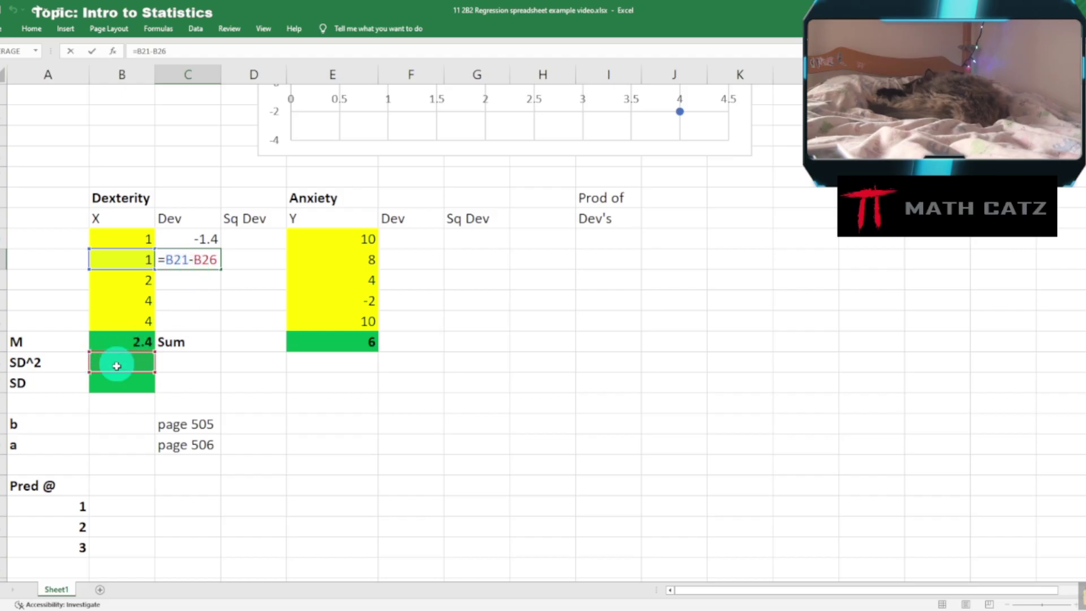
{"action": "left_click", "coordinate": [202, 260]}
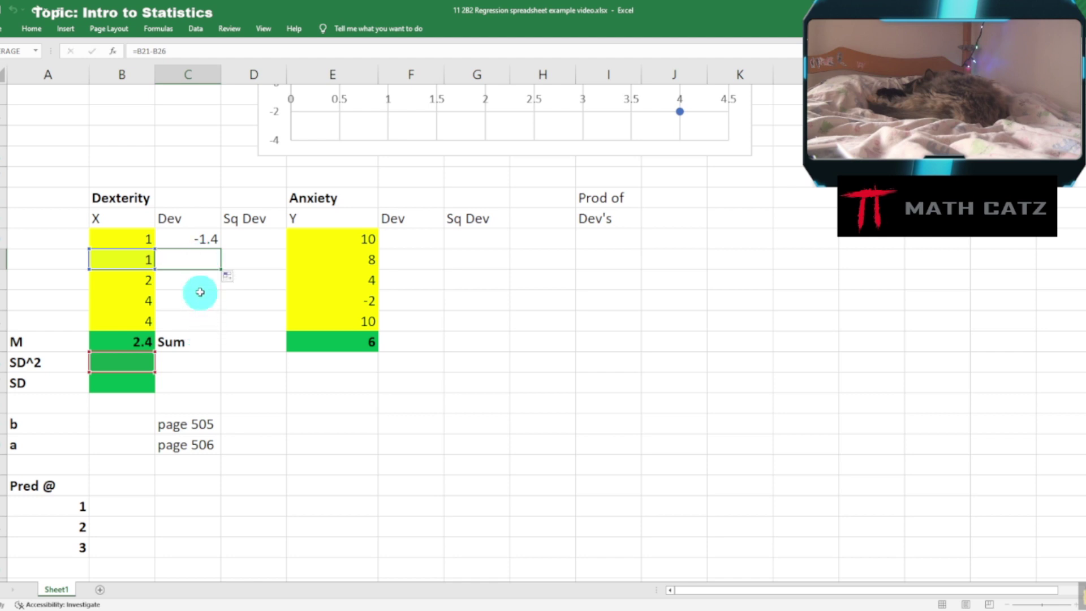
{"action": "key", "text": "ctrl+Return"}
Make the mean reference absolute in C20 with =B20-$B$25, fill it into C21 and check the copied formula.
{"action": "double_click", "coordinate": [190, 239]}
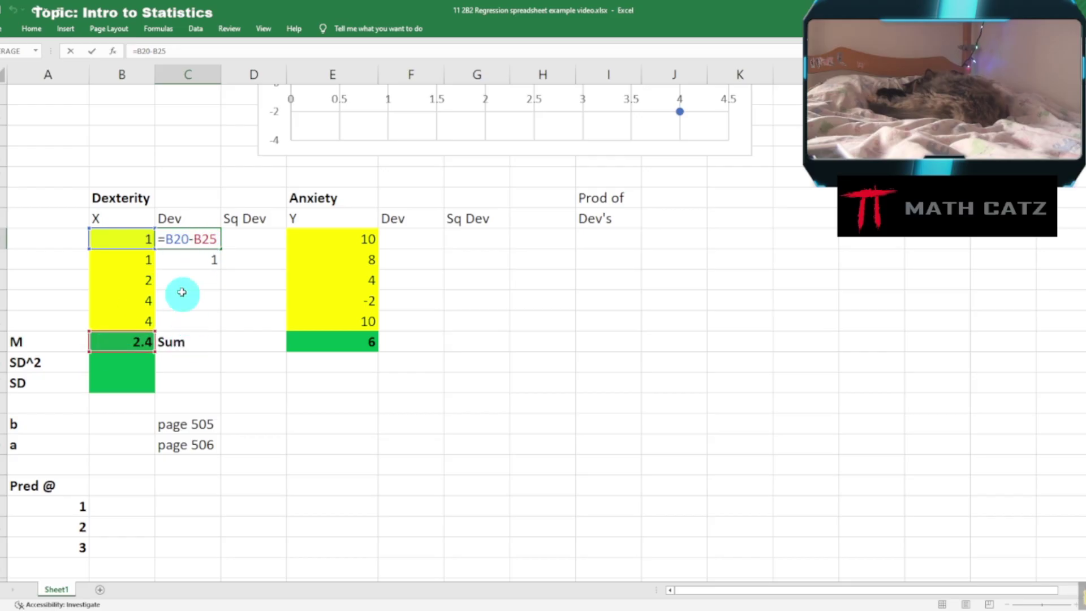
{"action": "key", "text": "F4"}
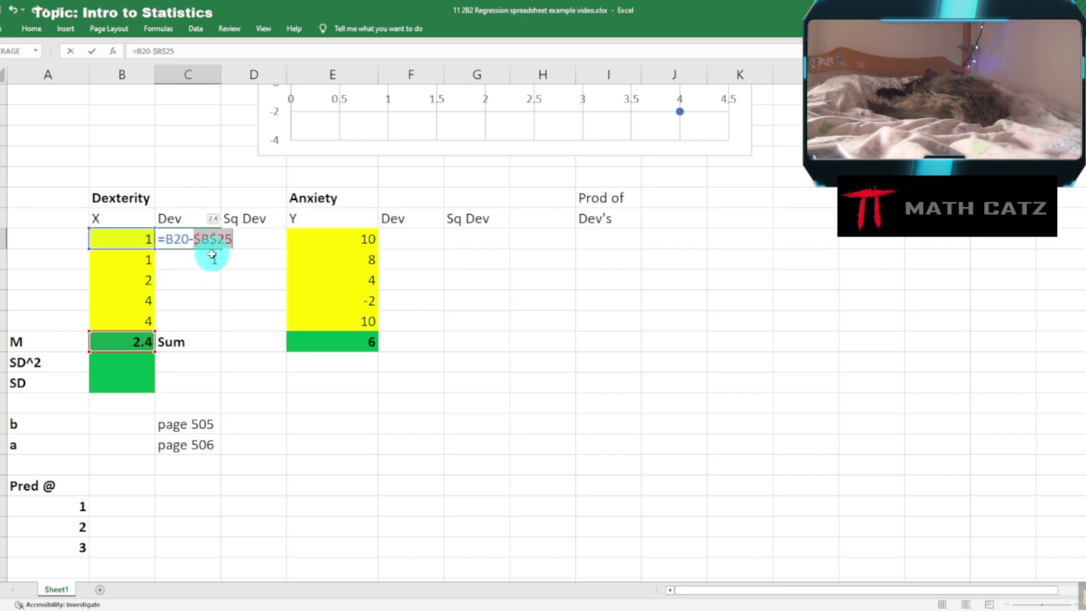
{"action": "key", "text": "Return"}
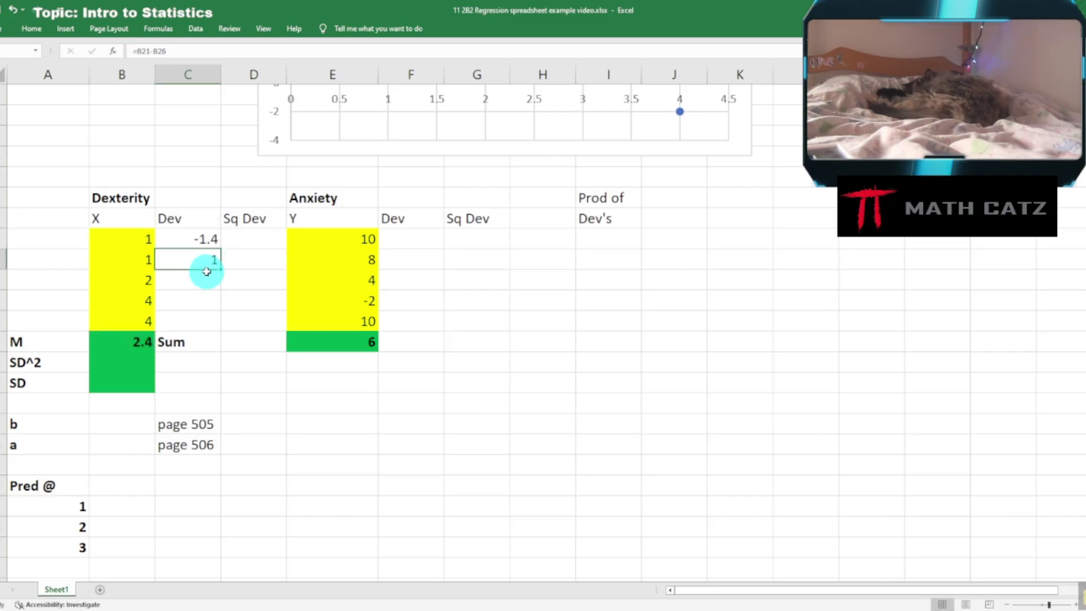
{"action": "left_click", "coordinate": [213, 242]}
{"action": "left_click_drag", "start_coordinate": [220, 249], "coordinate": [218, 261]}
{"action": "double_click", "coordinate": [197, 259]}
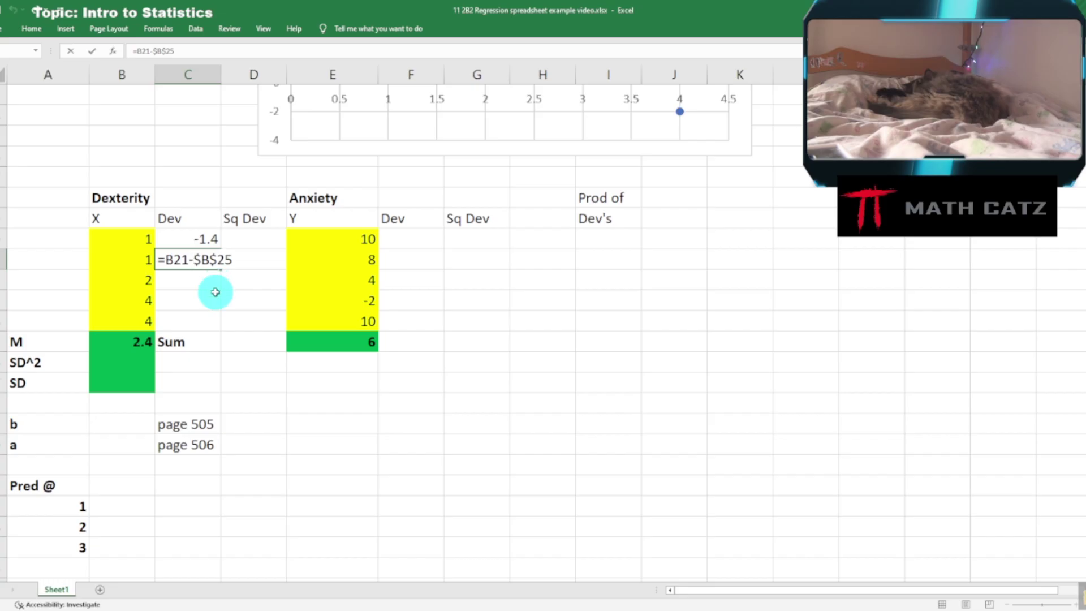
{"action": "double_click", "coordinate": [196, 260]}
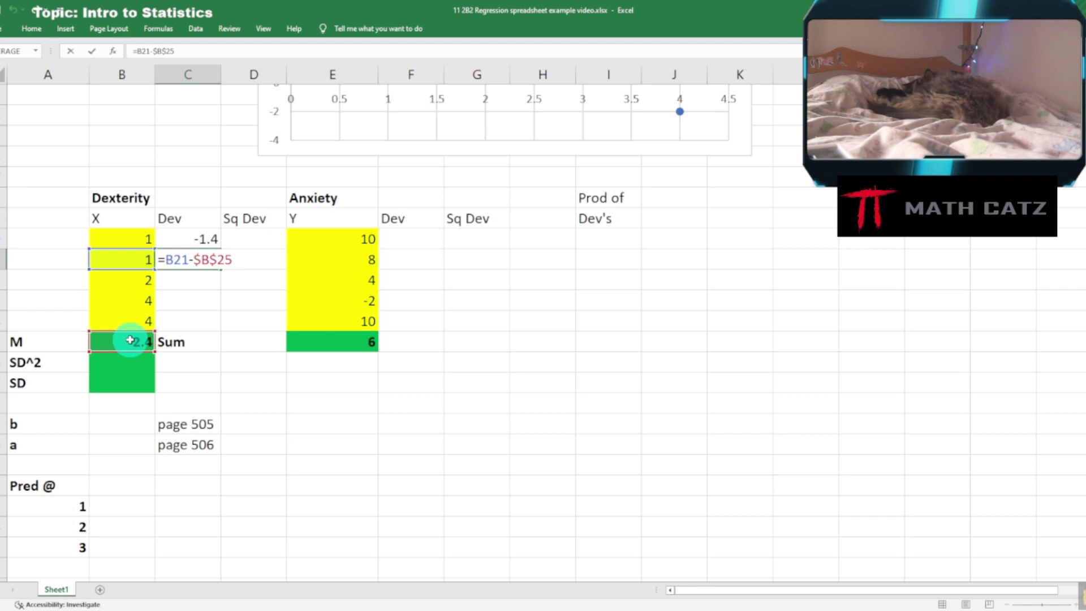
{"action": "key", "text": "ctrl+Return"}
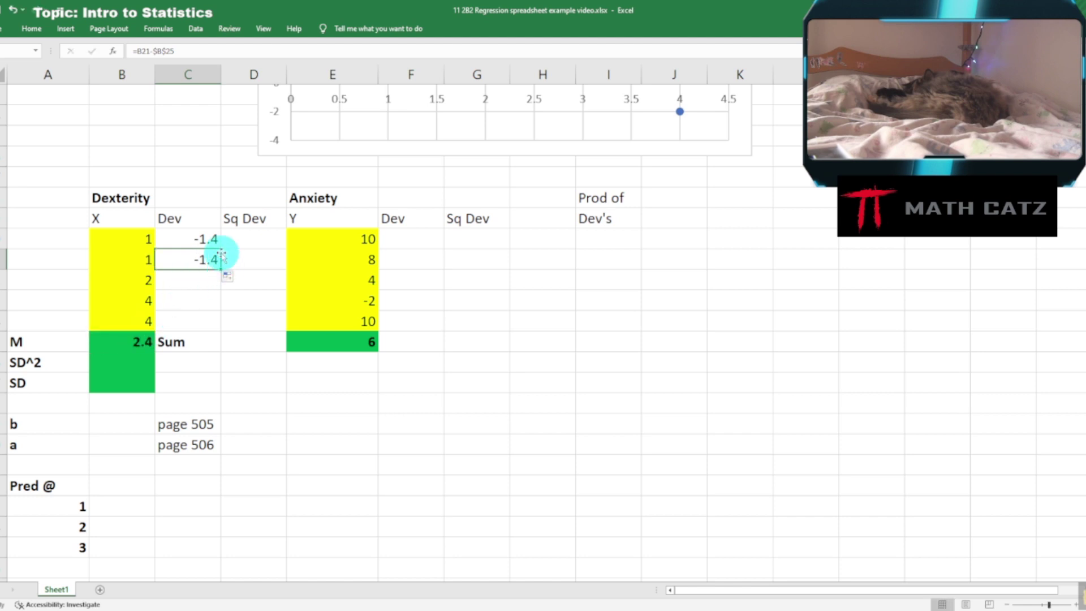
Fill the dexterity deviation formula from C21 down to C24 and check the references in C23.
{"action": "left_click_drag", "start_coordinate": [221, 270], "coordinate": [217, 321]}
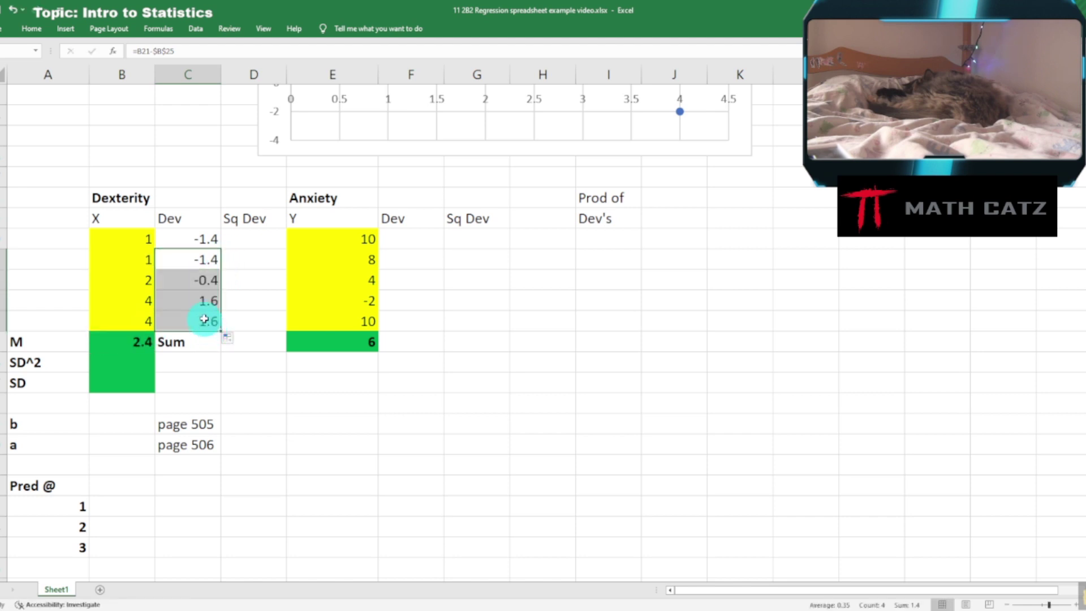
{"action": "left_click", "coordinate": [209, 300]}
{"action": "key", "text": "F2"}
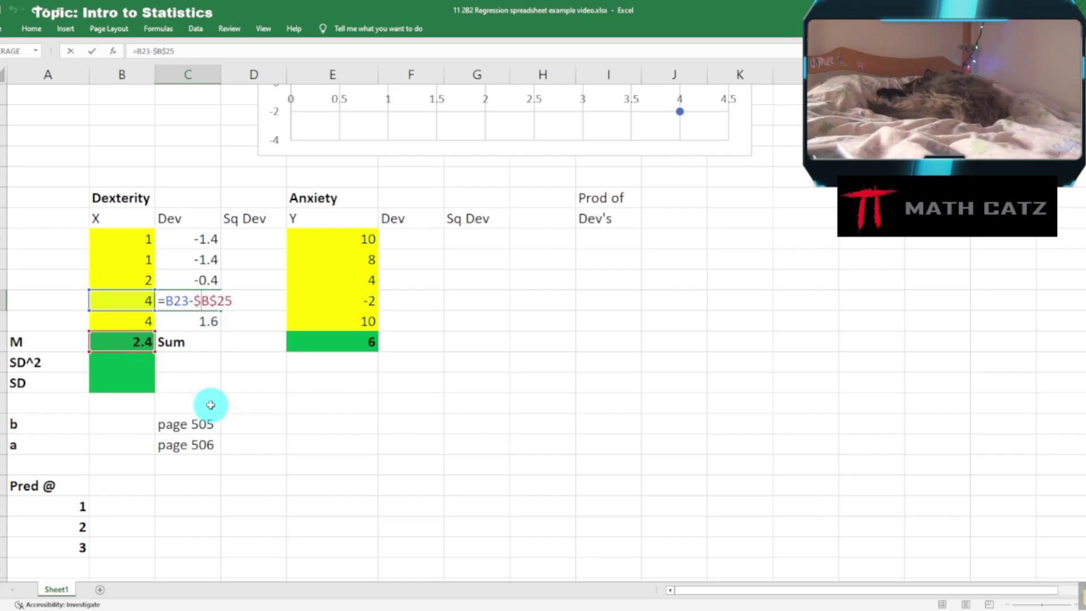
{"action": "key", "text": "Escape"}
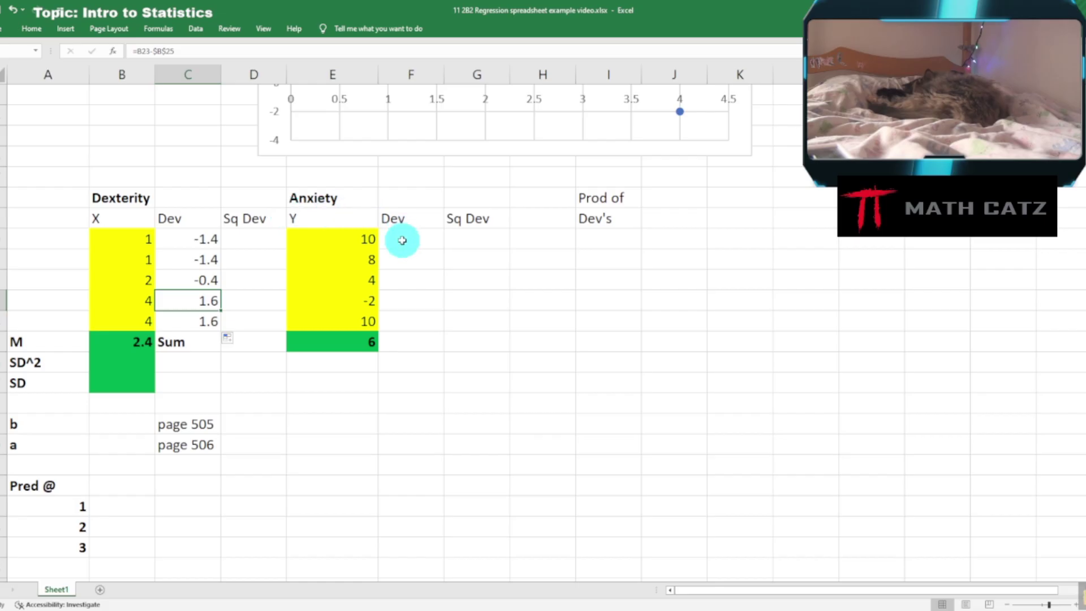
Copy the deviation formula from C20 to F20 and repoint its mean reference so it reads =E20-$E$25.
{"action": "right_click", "coordinate": [182, 241]}
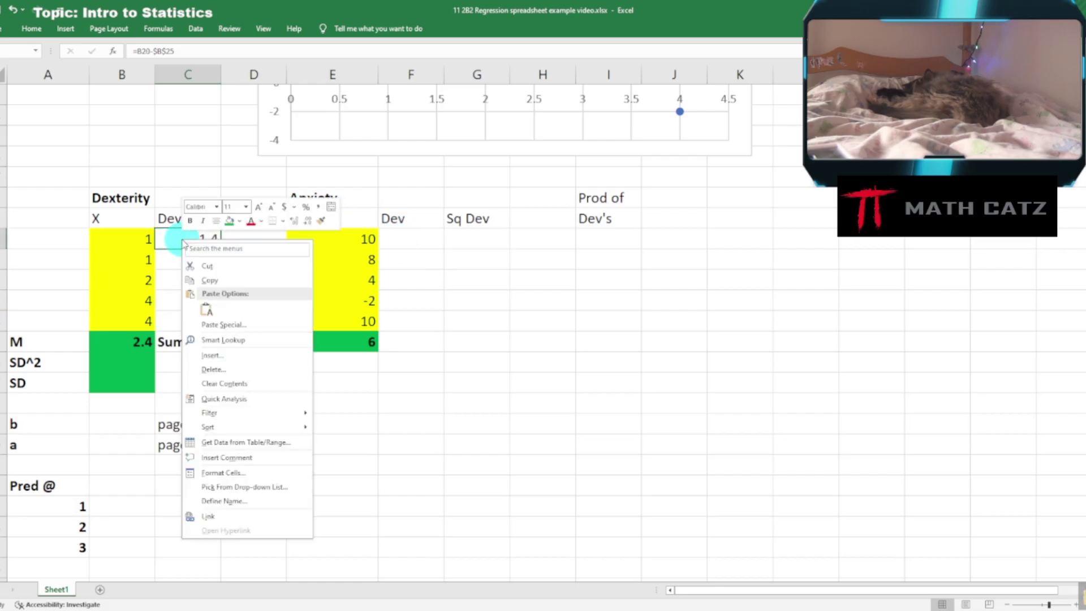
{"action": "left_click", "coordinate": [209, 280]}
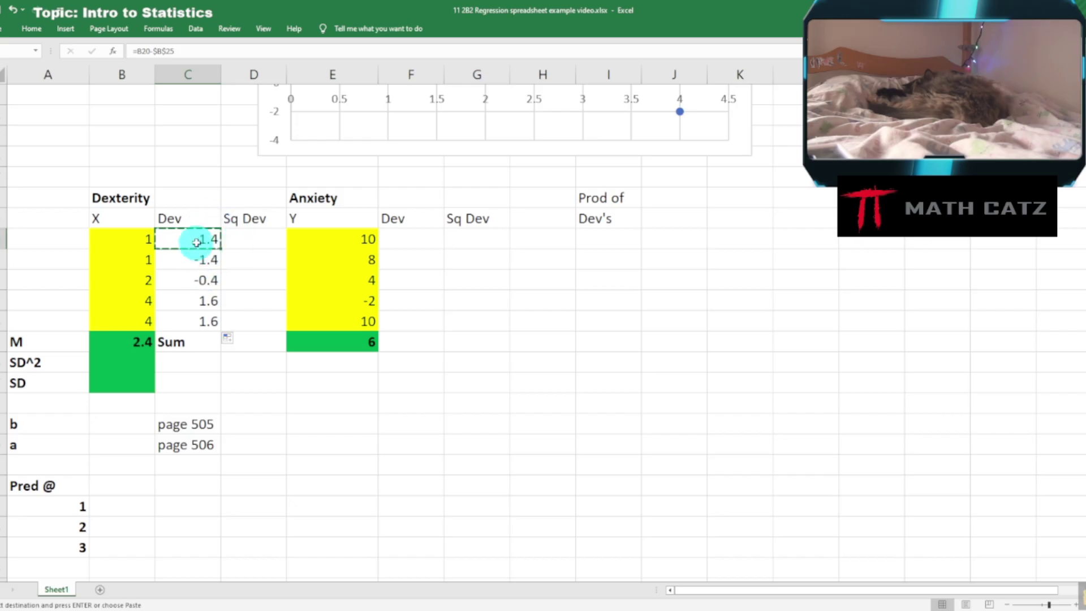
{"action": "right_click", "coordinate": [412, 239]}
{"action": "left_click", "coordinate": [428, 308]}
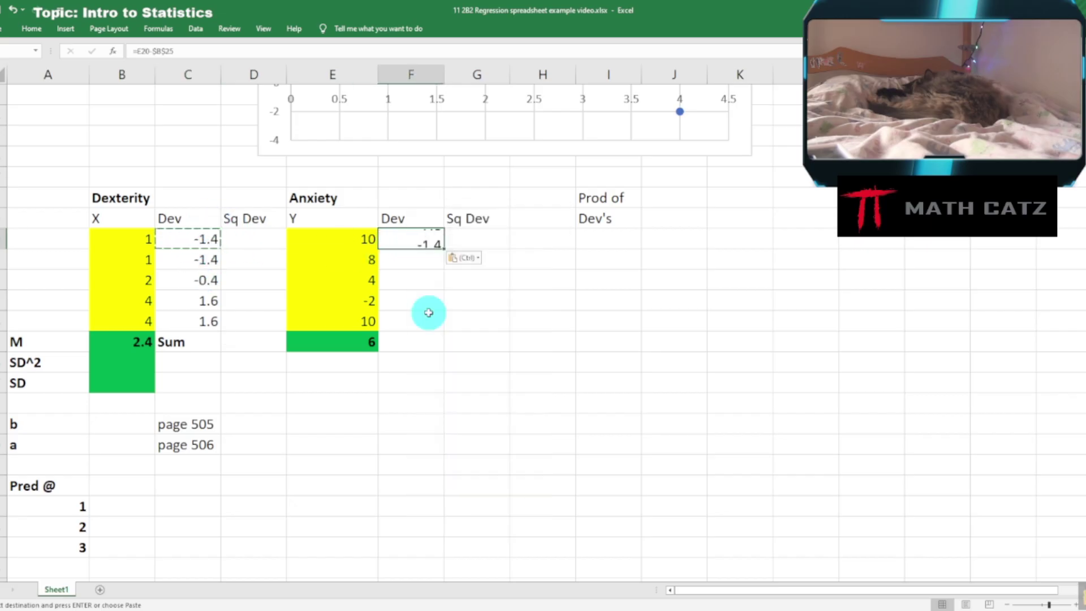
{"action": "double_click", "coordinate": [417, 244]}
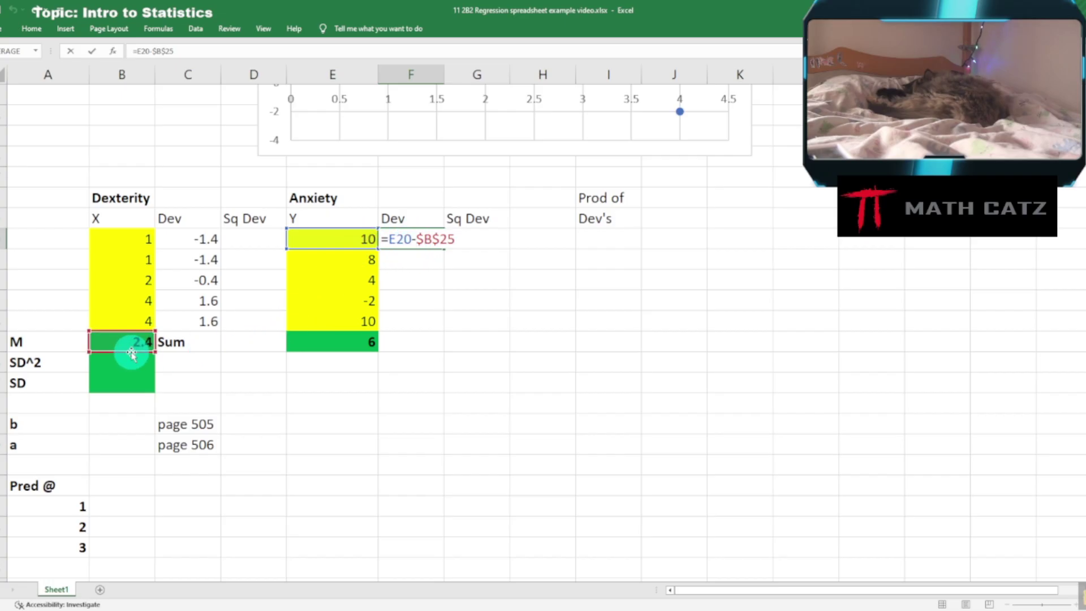
{"action": "left_click_drag", "start_coordinate": [133, 356], "coordinate": [311, 345]}
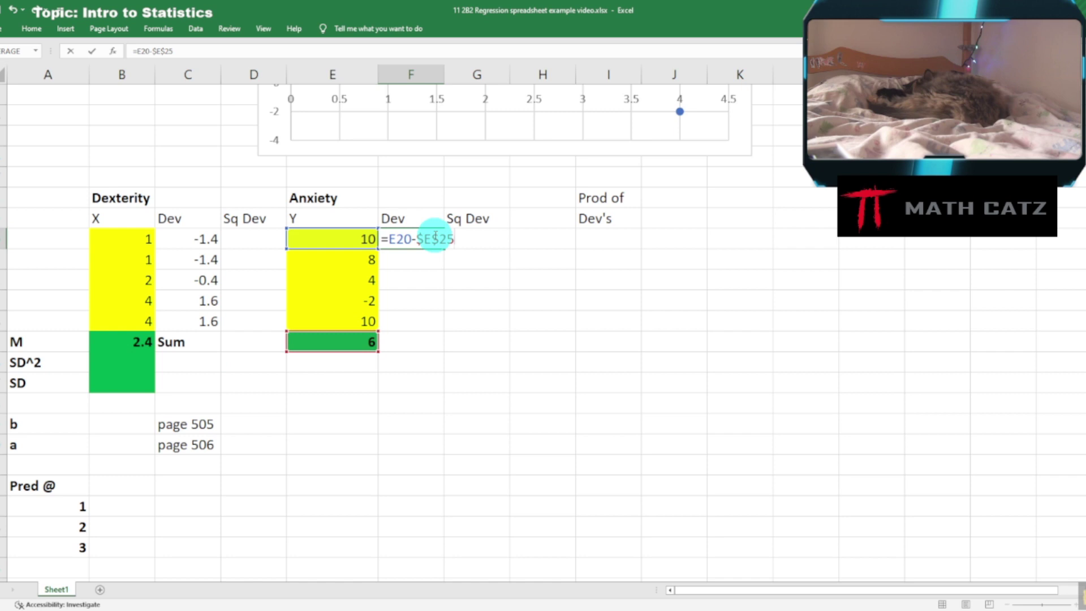
{"action": "key", "text": "Return"}
Fill the anxiety deviation formula from F20 down to F24 and check the references in F22.
{"action": "left_click", "coordinate": [419, 238]}
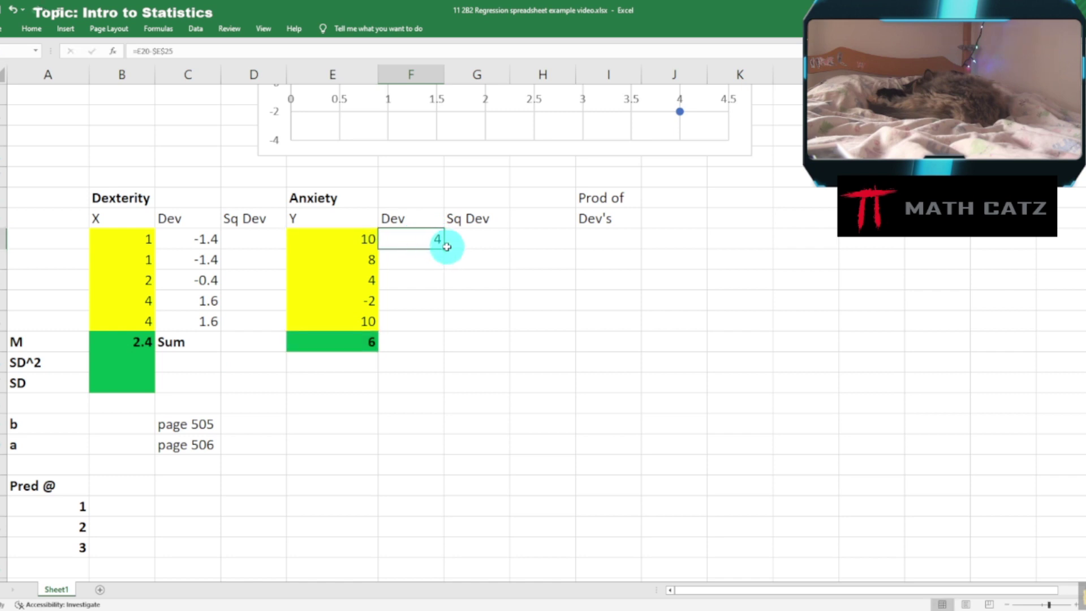
{"action": "left_click_drag", "start_coordinate": [445, 251], "coordinate": [436, 325]}
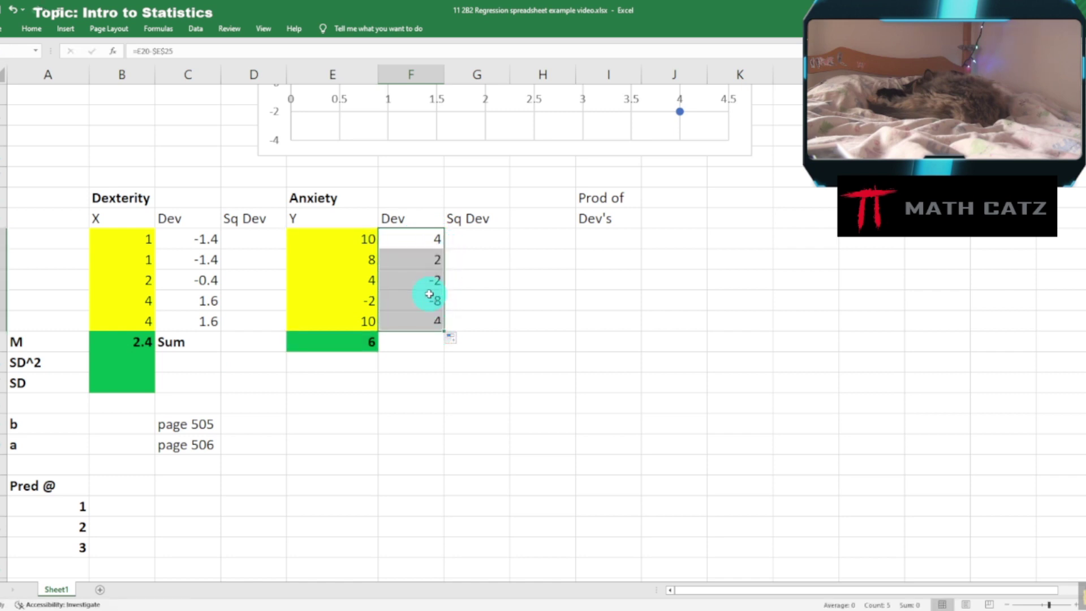
{"action": "double_click", "coordinate": [429, 280]}
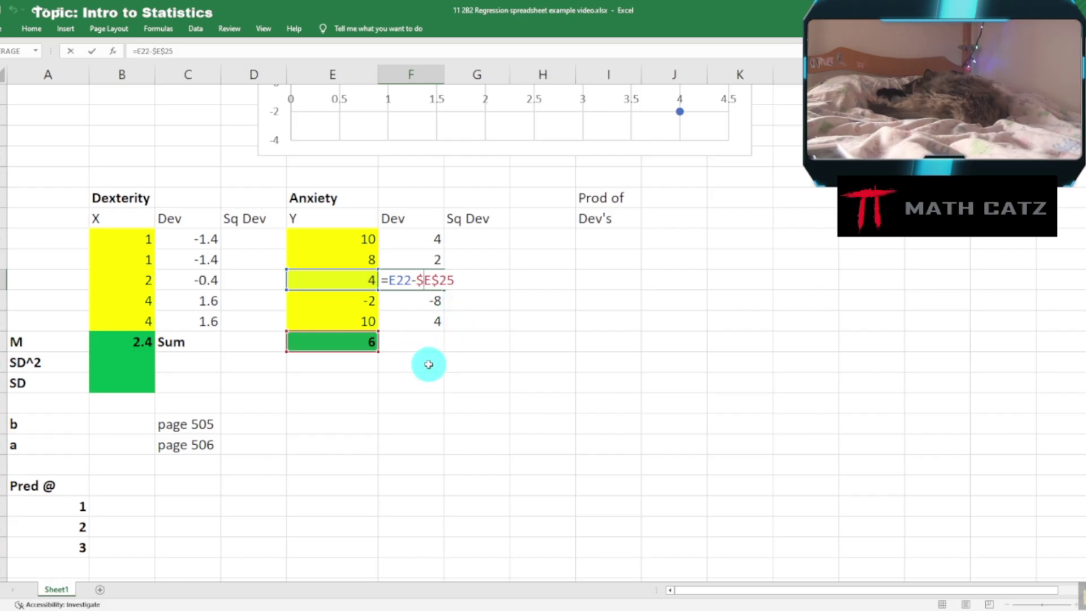
{"action": "key", "text": "ctrl+Return"}
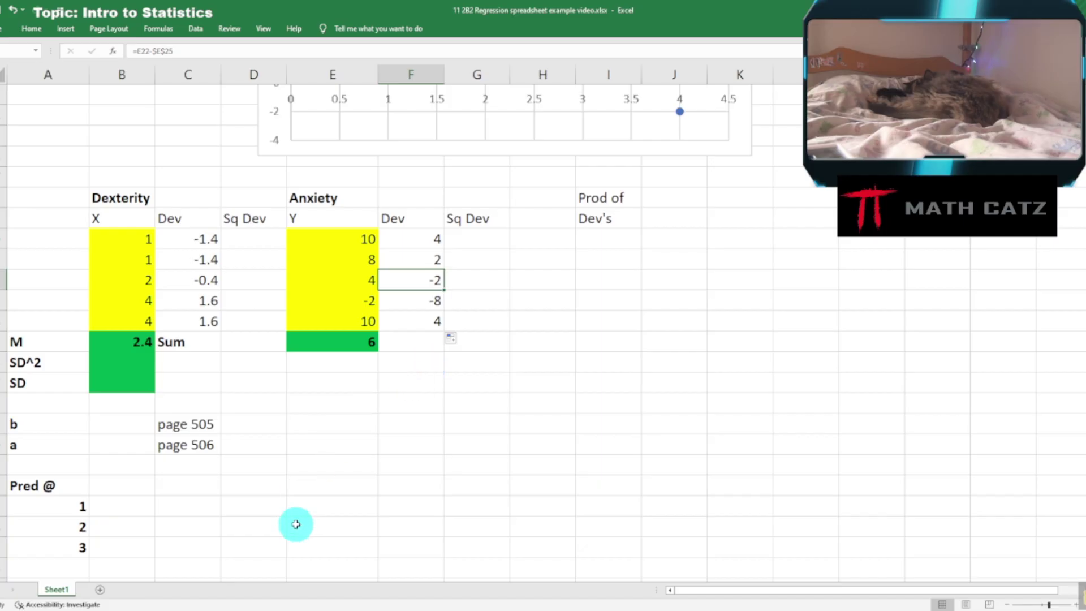
Check the textbook formula for b, then multiply the first pair of deviations in I20 with =C20*F20.
{"action": "left_click", "coordinate": [315, 609]}
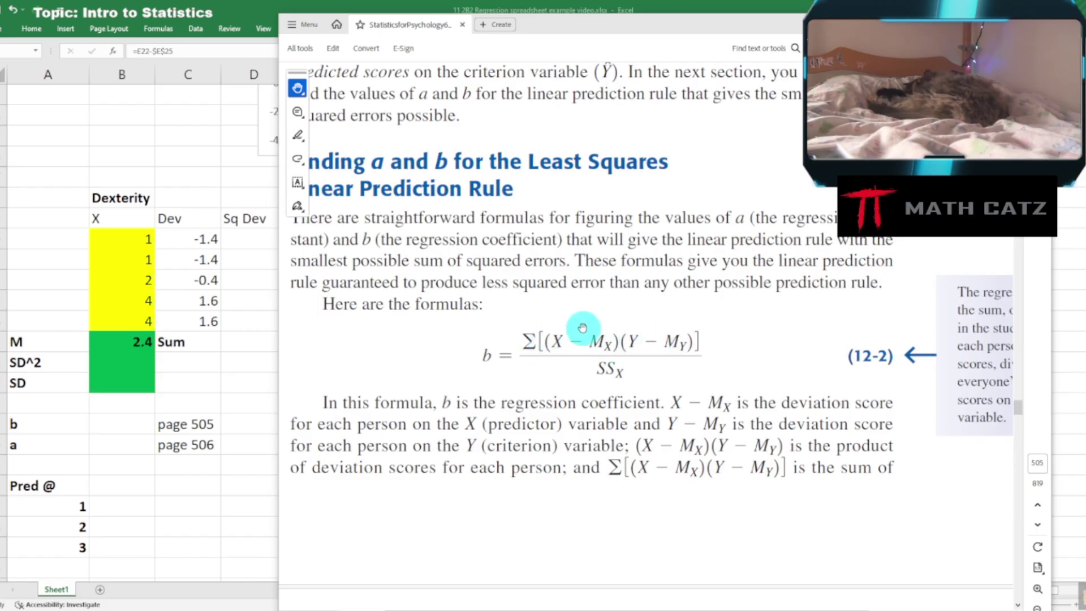
{"action": "left_click", "coordinate": [246, 387]}
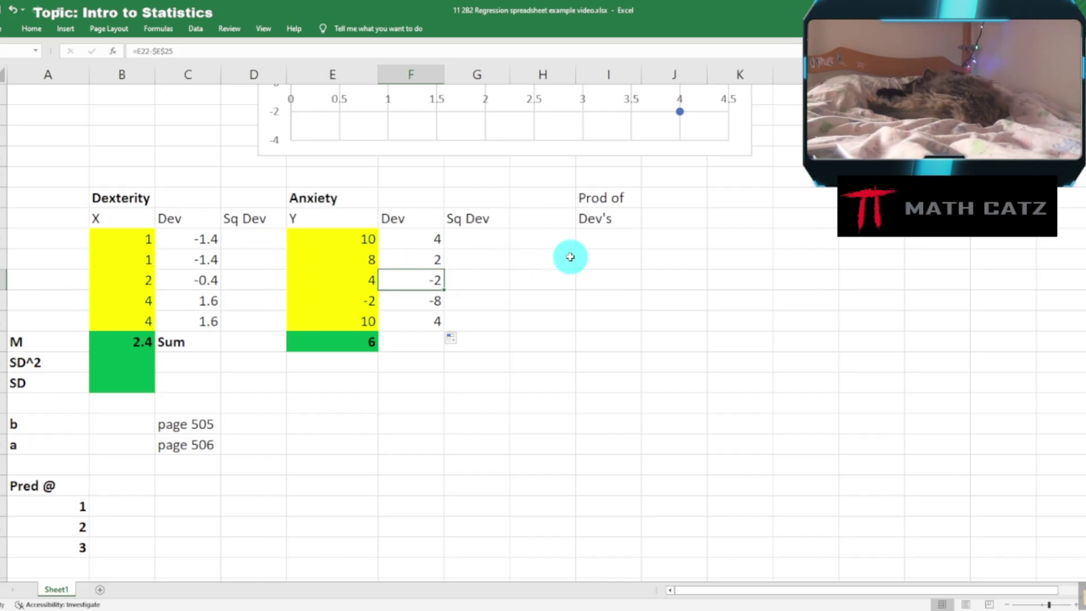
{"action": "left_click", "coordinate": [596, 239]}
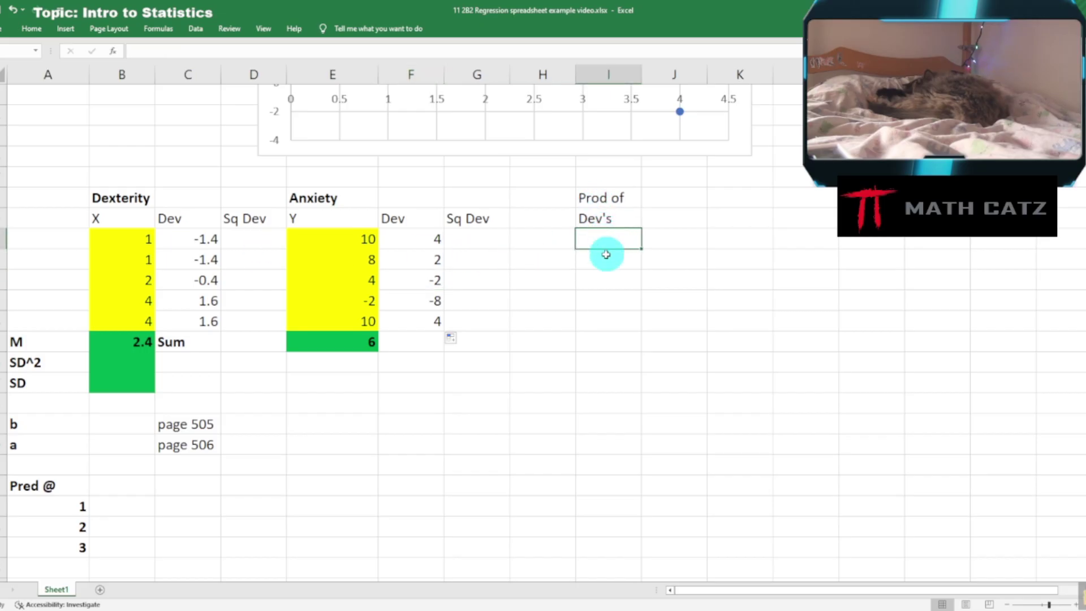
{"action": "type", "text": "="}
{"action": "left_click", "coordinate": [181, 239]}
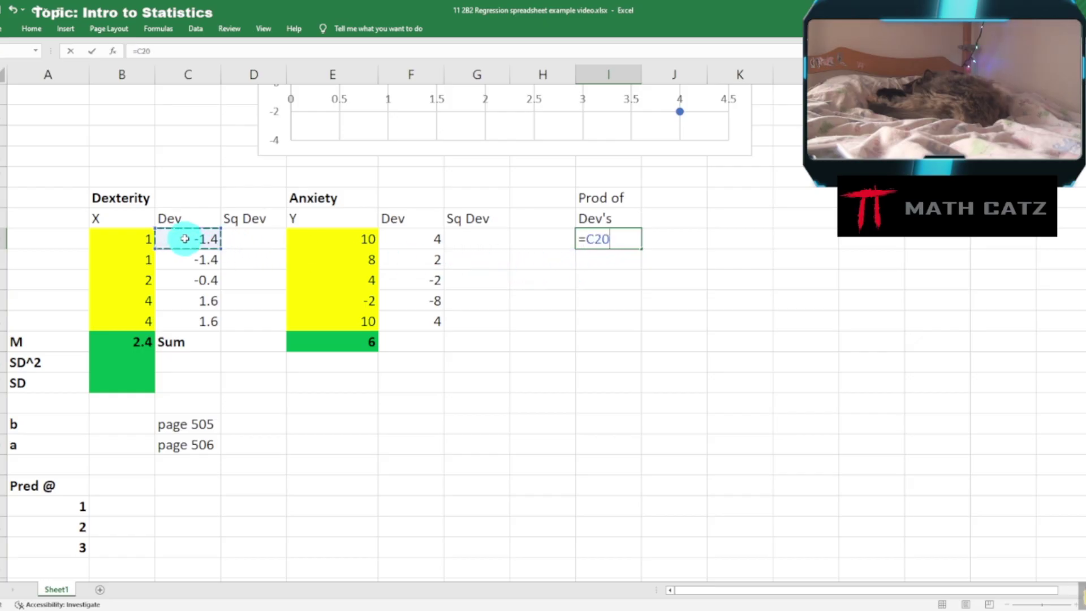
{"action": "type", "text": "*"}
{"action": "left_click", "coordinate": [414, 239]}
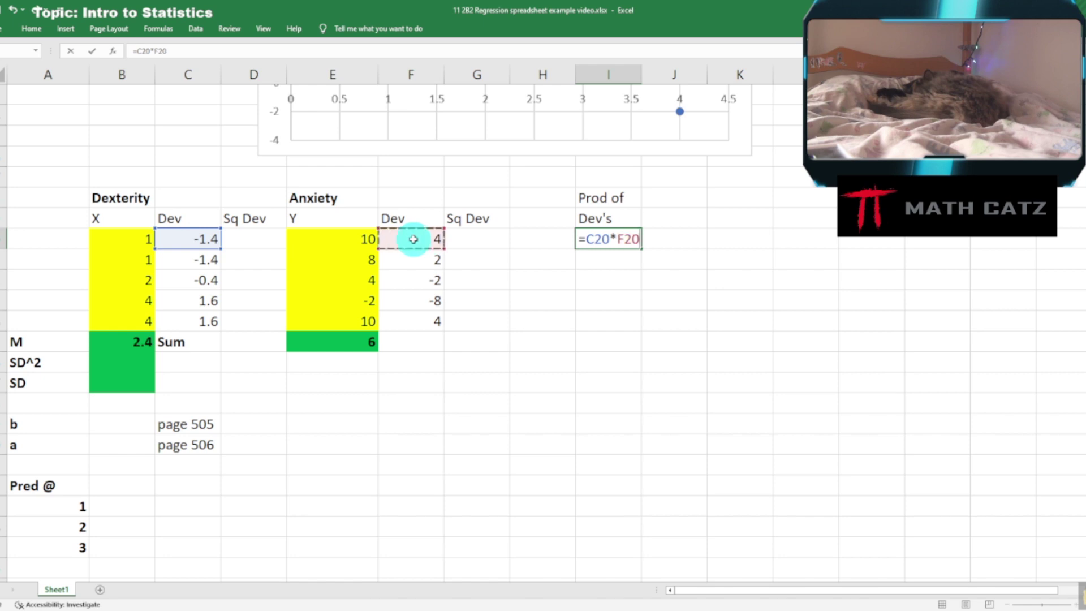
{"action": "key", "text": "Return"}
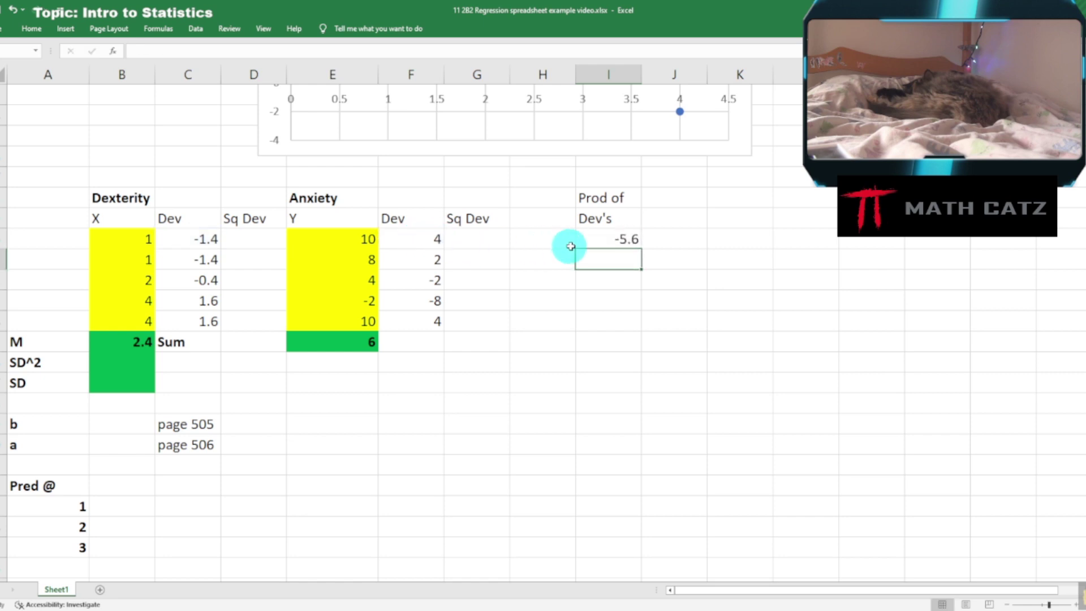
Fill the product-of-deviations formula from I20 down to I24 and check the references in I23.
{"action": "left_click", "coordinate": [625, 240]}
{"action": "left_click_drag", "start_coordinate": [641, 257], "coordinate": [633, 325]}
{"action": "double_click", "coordinate": [619, 301]}
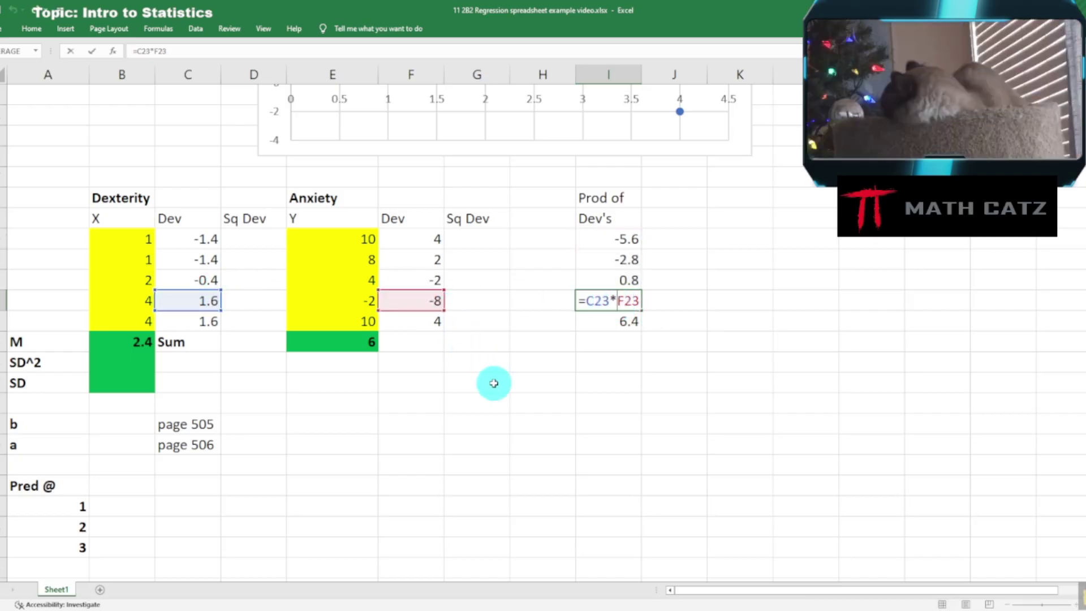
{"action": "key", "text": "ctrl+Return"}
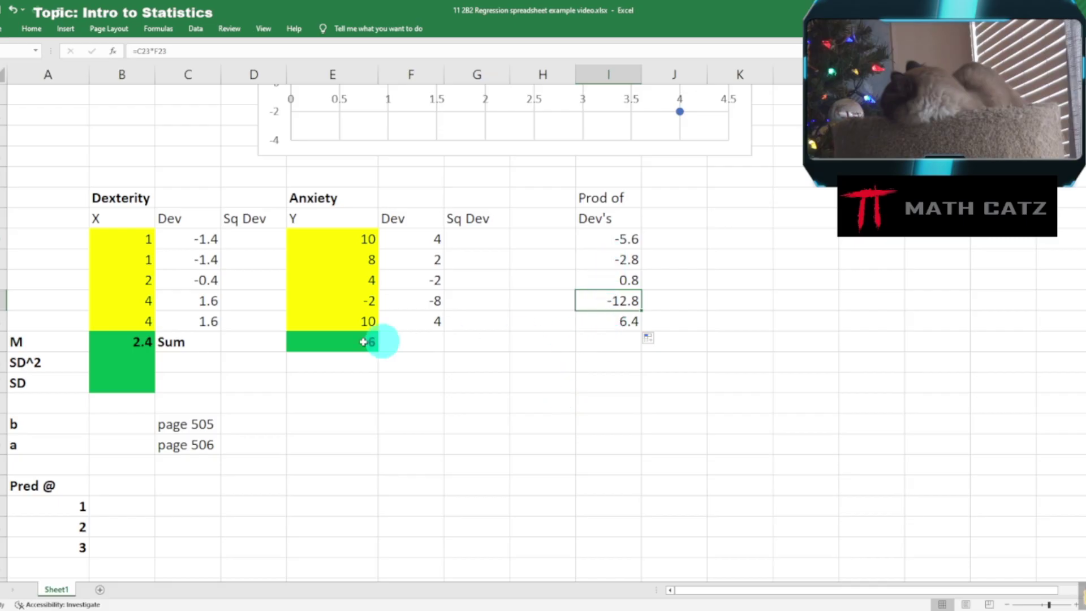
Copy the bold Sum label from C25 to H25 and give cell I25 a green fill.
{"action": "left_click", "coordinate": [195, 340]}
{"action": "key", "text": "ctrl+c"}
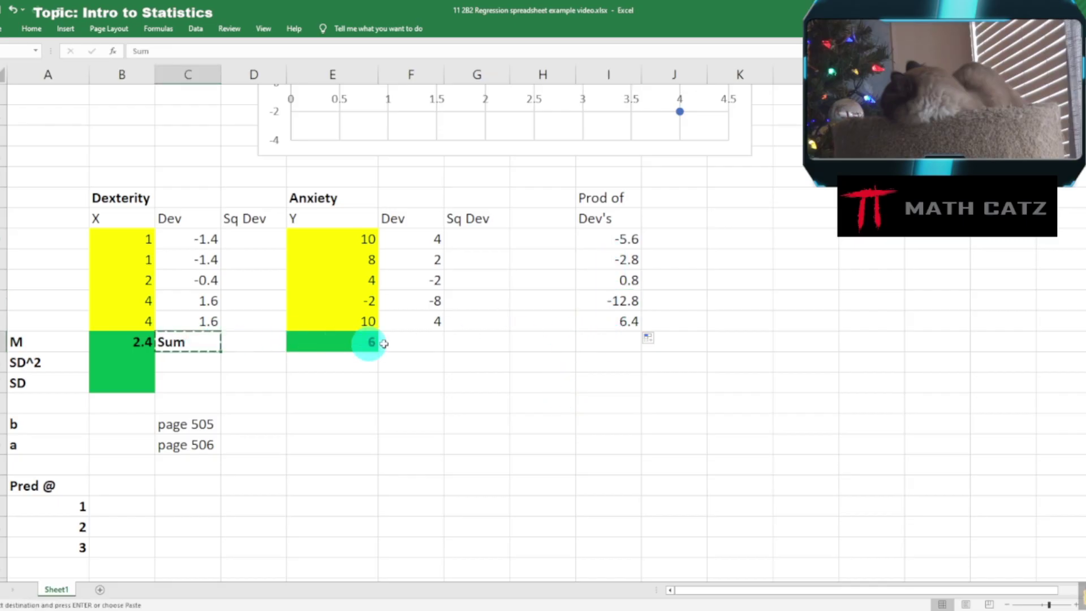
{"action": "left_click", "coordinate": [554, 341]}
{"action": "key", "text": "ctrl+v"}
{"action": "left_click", "coordinate": [607, 346]}
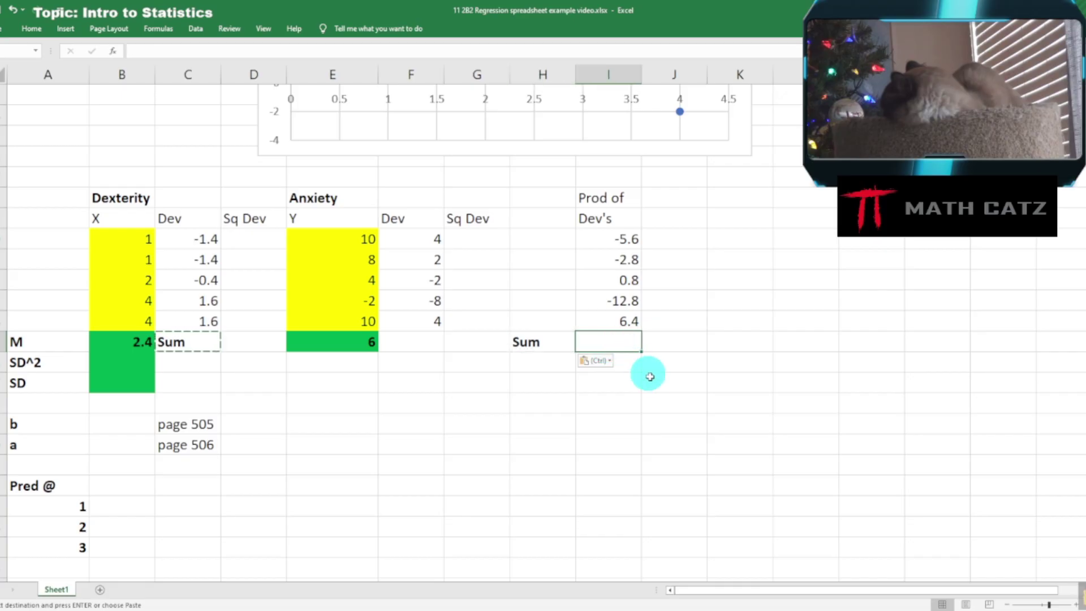
{"action": "right_click", "coordinate": [613, 346]}
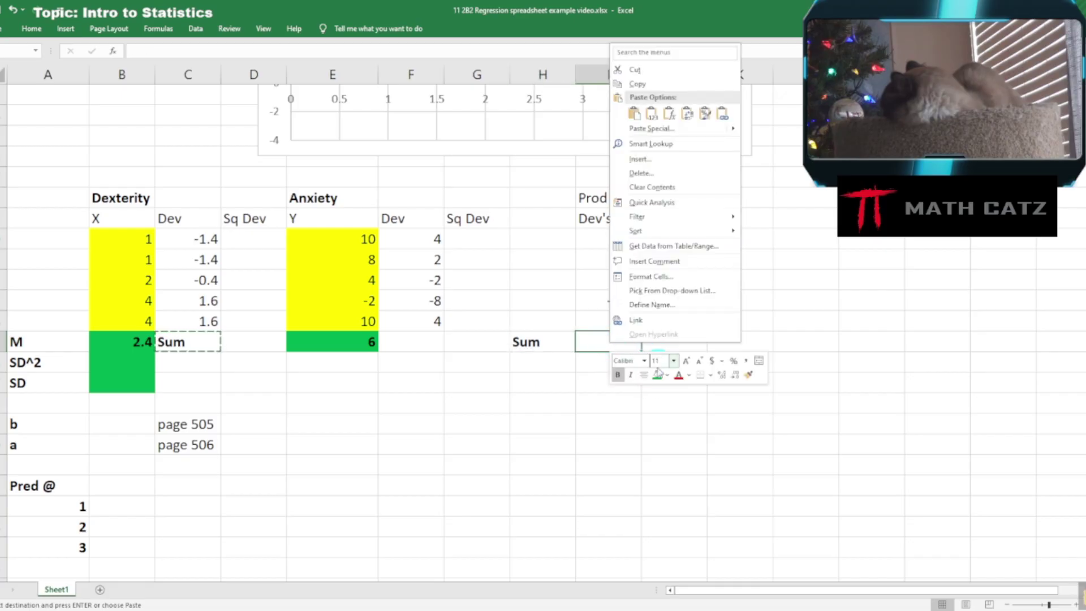
{"action": "left_click", "coordinate": [656, 375]}
{"action": "left_click", "coordinate": [571, 395]}
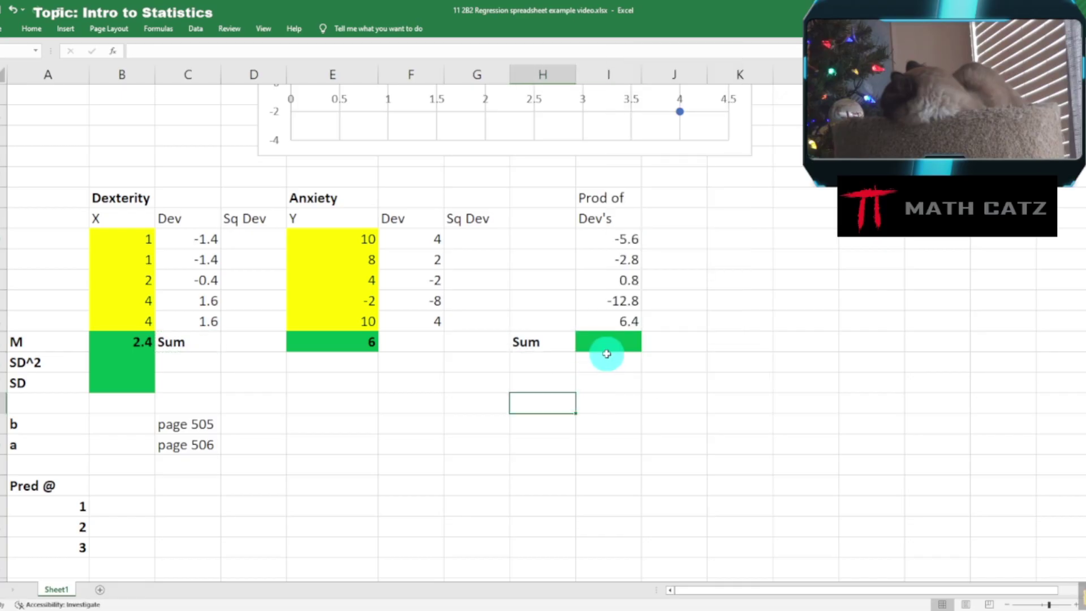
Total the products of deviations in I25 with =SUM(I20:I24).
{"action": "left_click", "coordinate": [619, 342]}
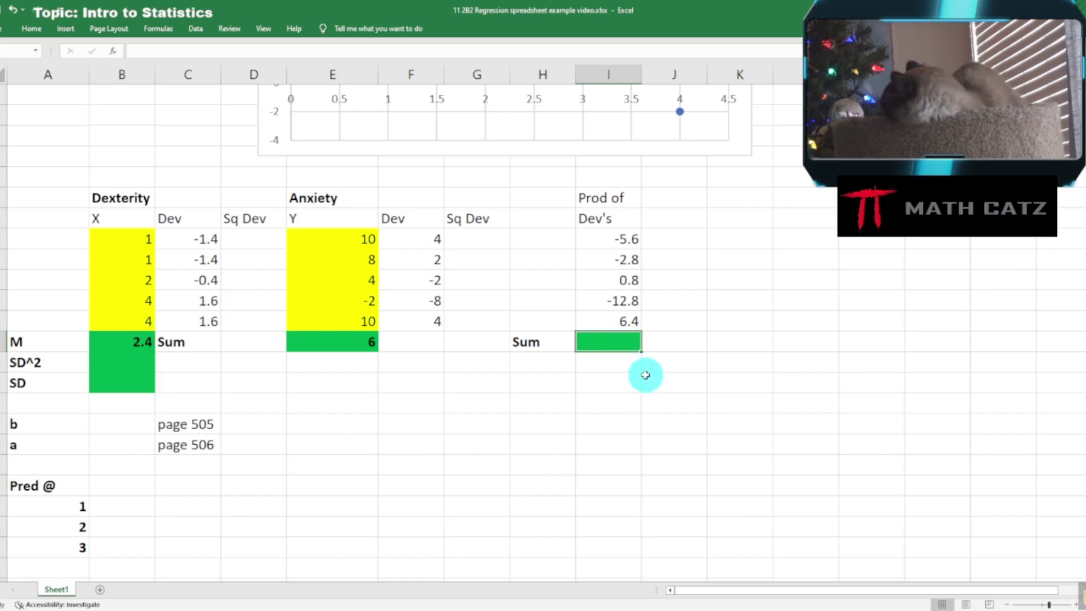
{"action": "type", "text": "=sum("}
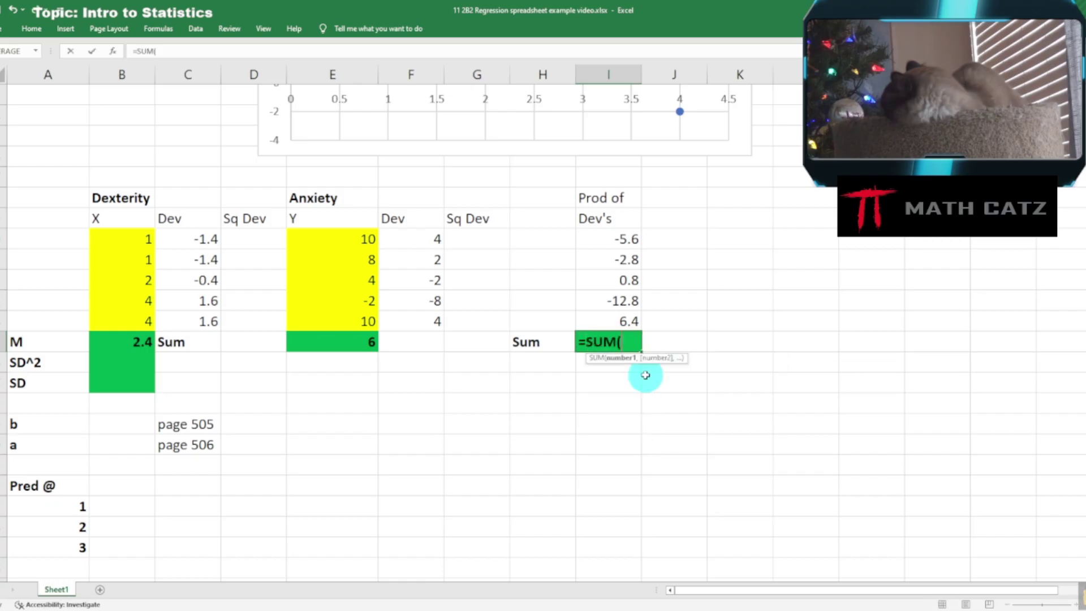
{"action": "left_click_drag", "start_coordinate": [594, 236], "coordinate": [591, 320]}
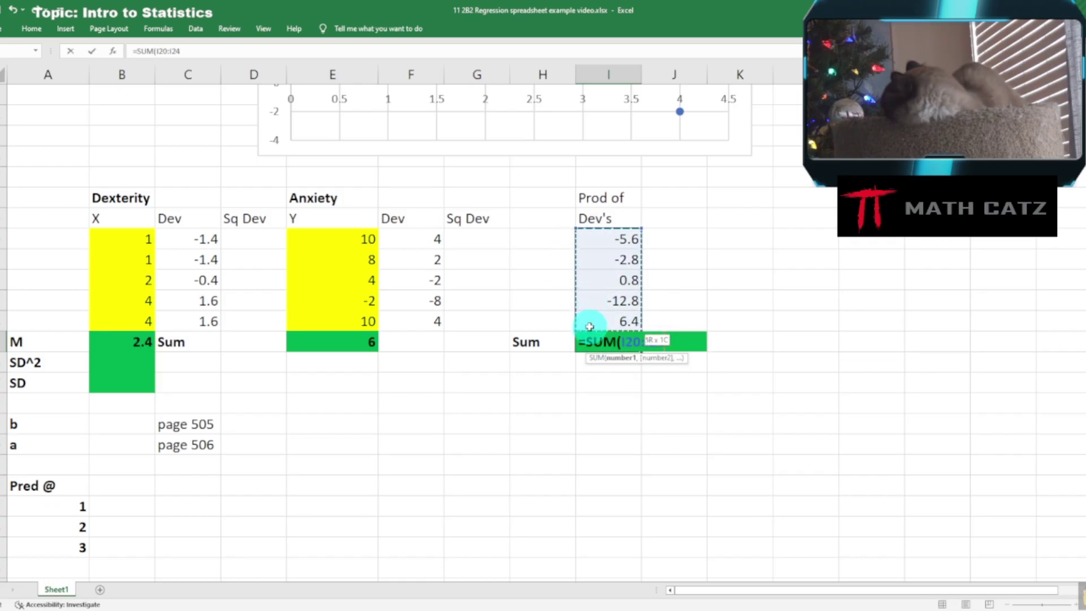
{"action": "type", "text": ")"}
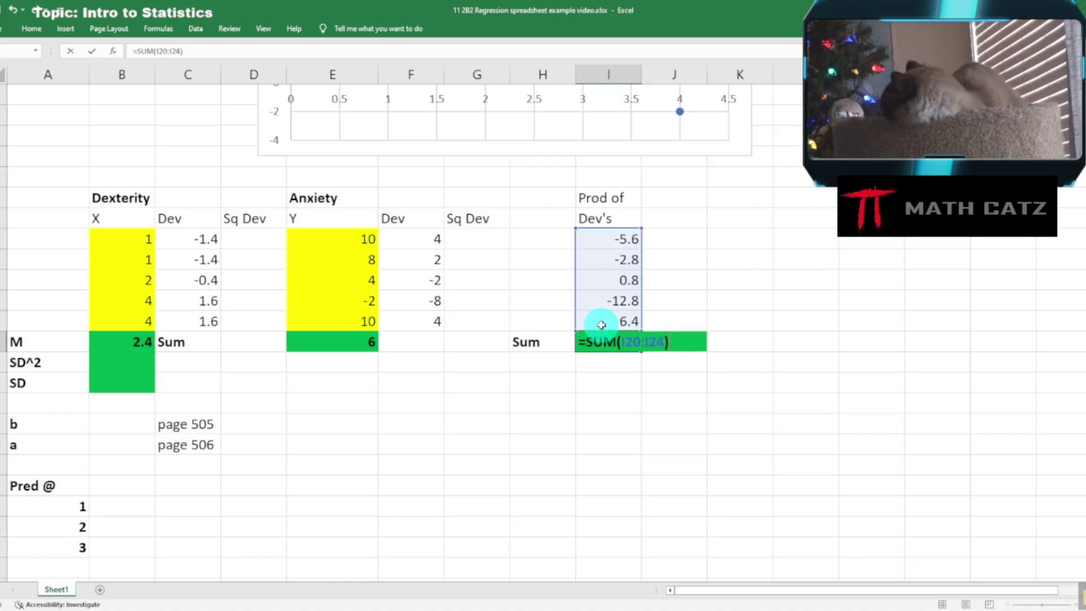
{"action": "key", "text": "Return"}
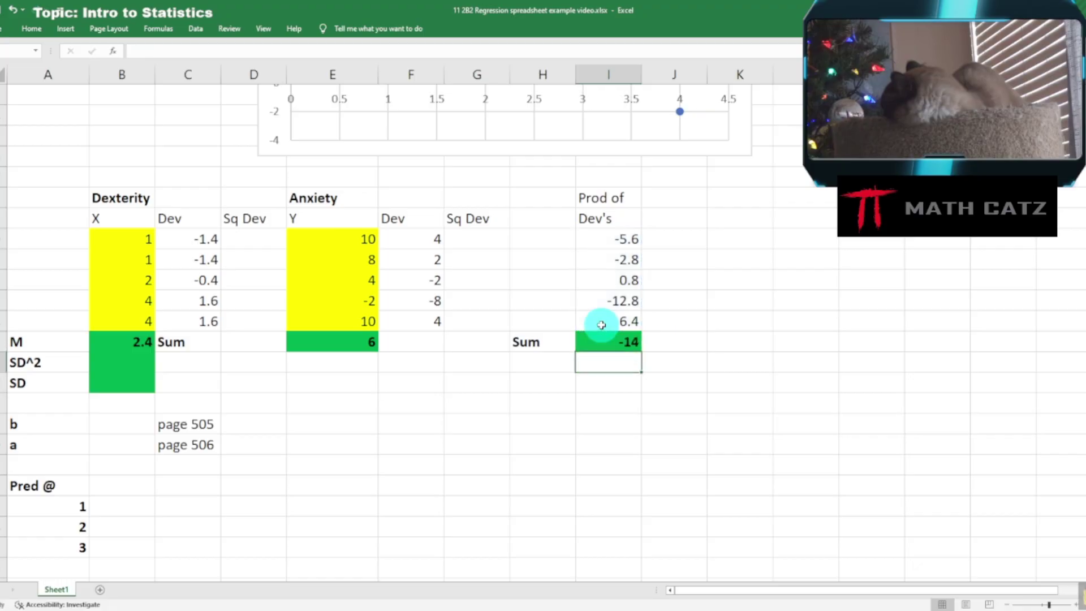
Check the denominator of the textbook formula for b, then square the first dexterity deviation in D20 with =C20^2.
{"action": "left_click", "coordinate": [318, 609]}
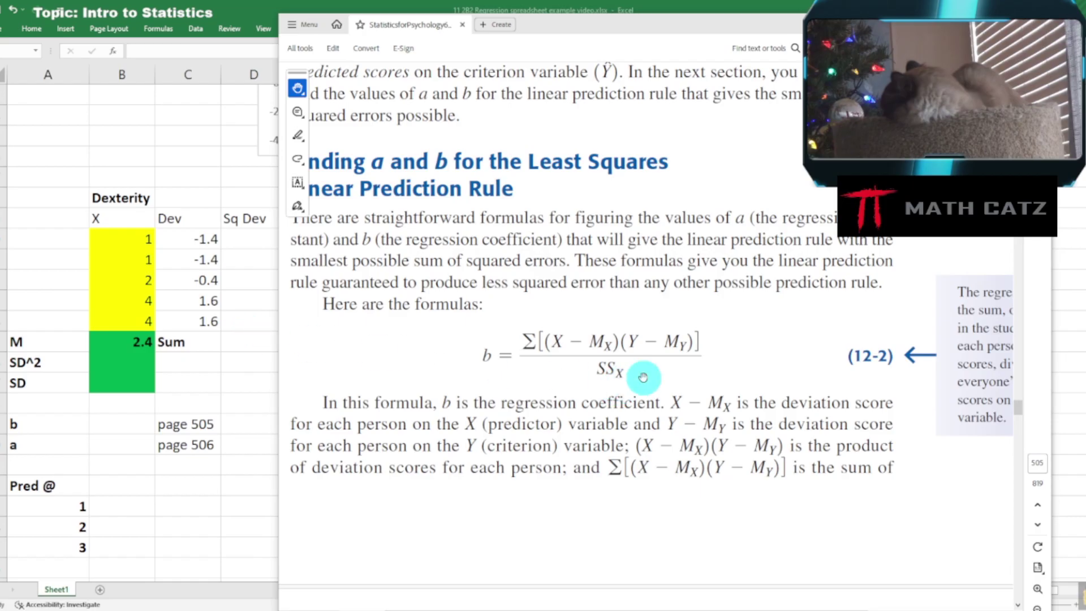
{"action": "key", "text": "alt+Tab"}
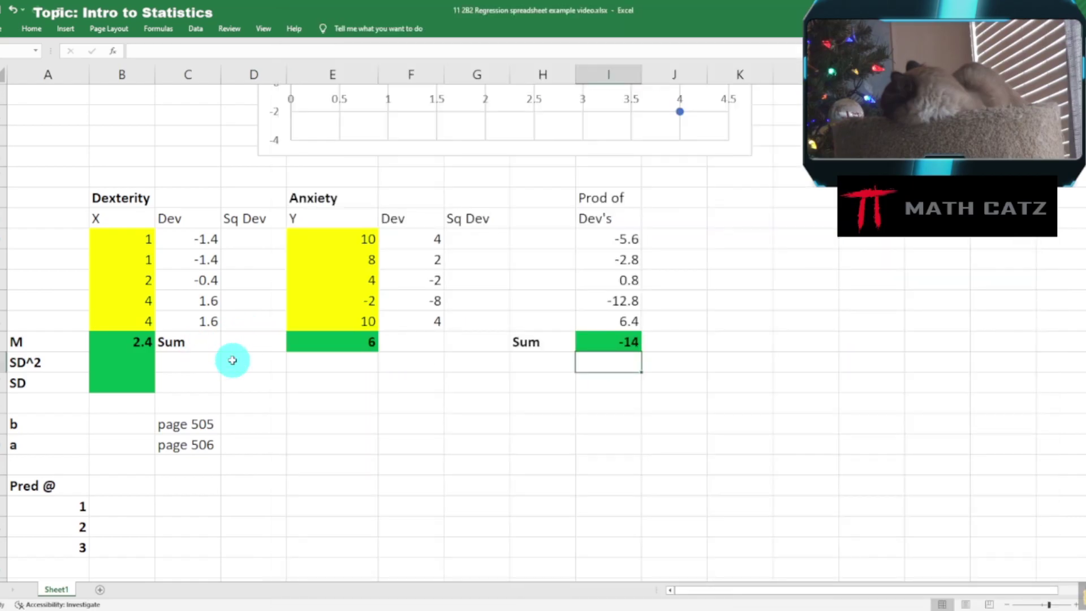
{"action": "left_click", "coordinate": [244, 237]}
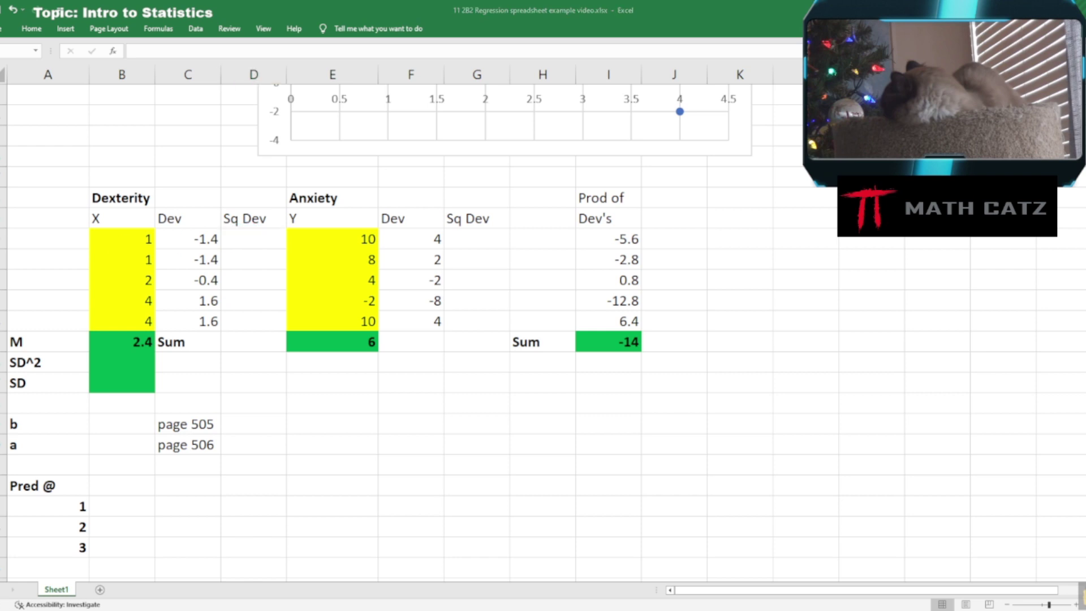
{"action": "left_click", "coordinate": [259, 240]}
{"action": "type", "text": "="}
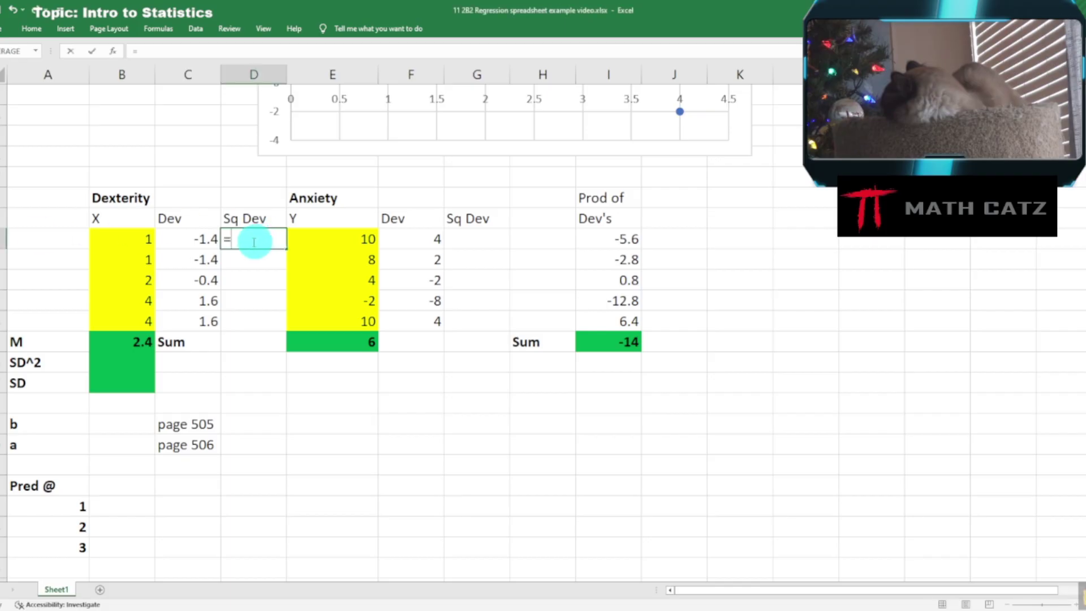
{"action": "left_click", "coordinate": [187, 239]}
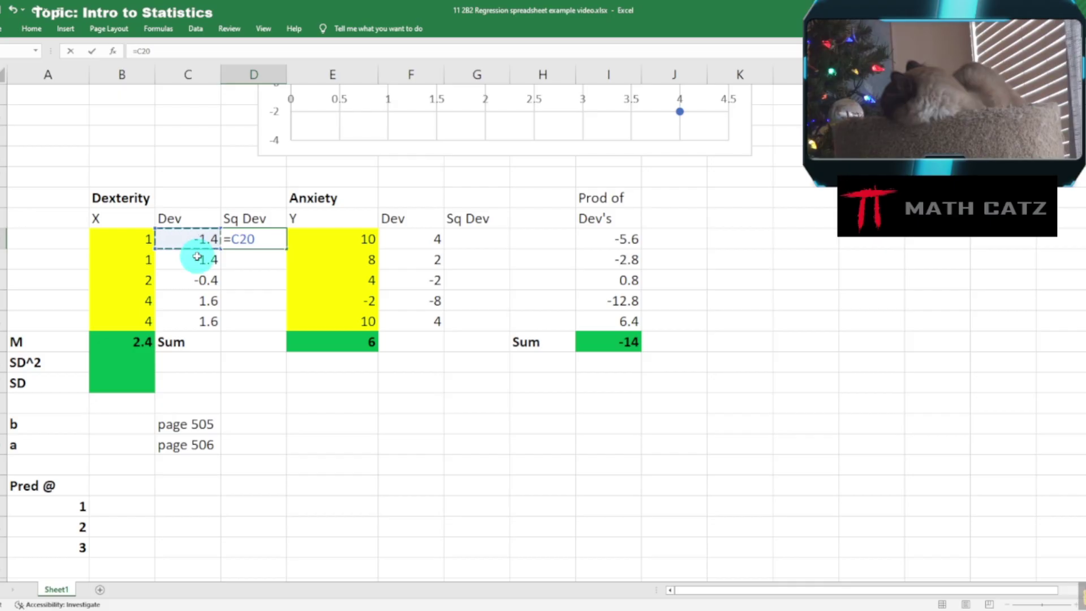
{"action": "type", "text": "^2"}
{"action": "key", "text": "Return"}
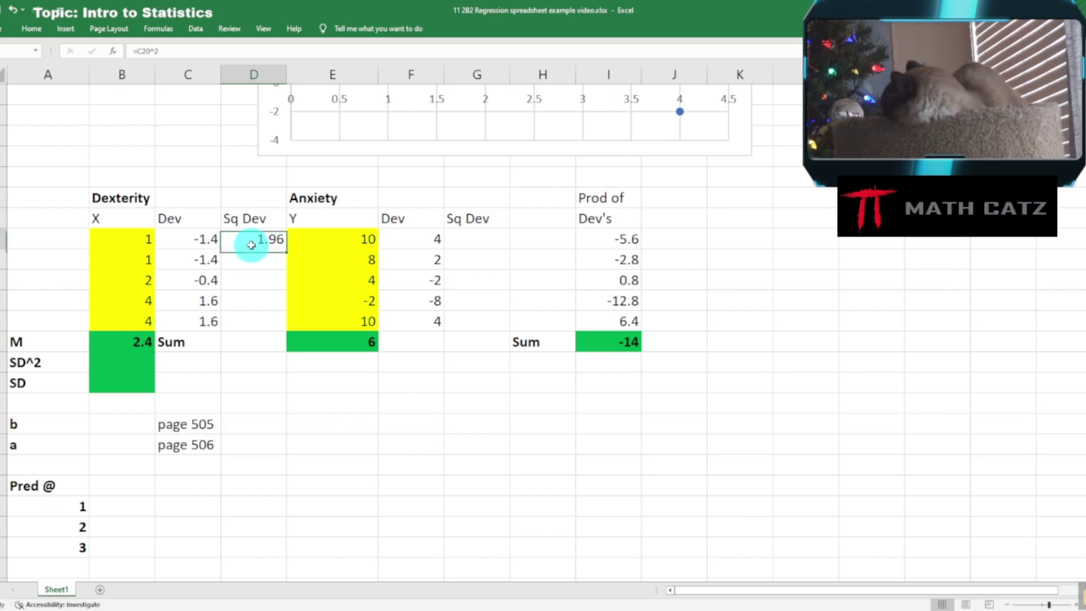
Fill the squared deviation formula from D20 down to D24 and check the reference in D23.
{"action": "double_click", "coordinate": [273, 240]}
{"action": "key", "text": "Escape"}
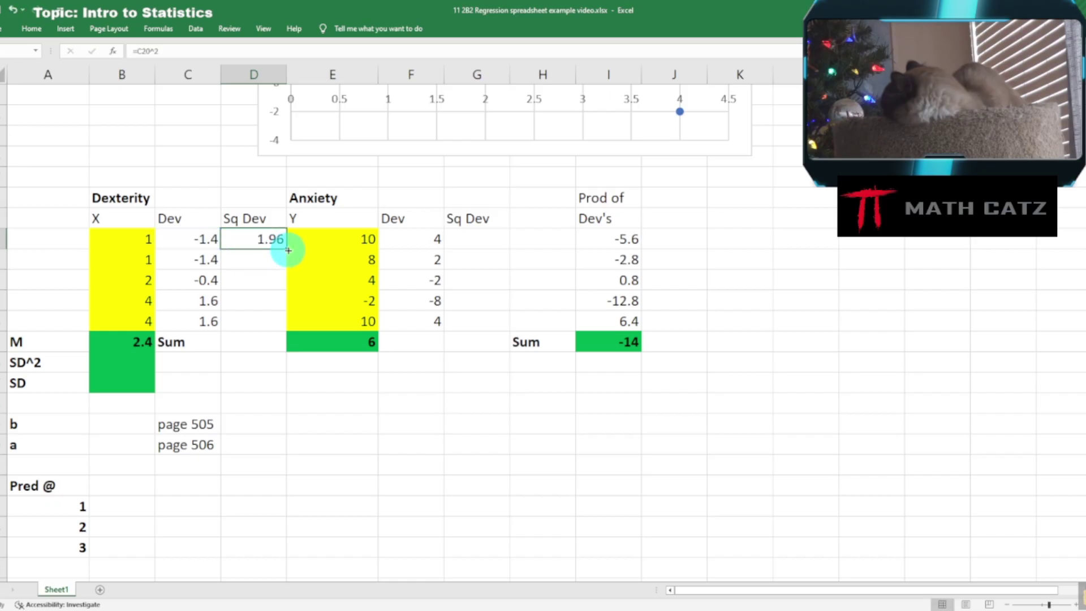
{"action": "left_click_drag", "start_coordinate": [288, 249], "coordinate": [284, 325]}
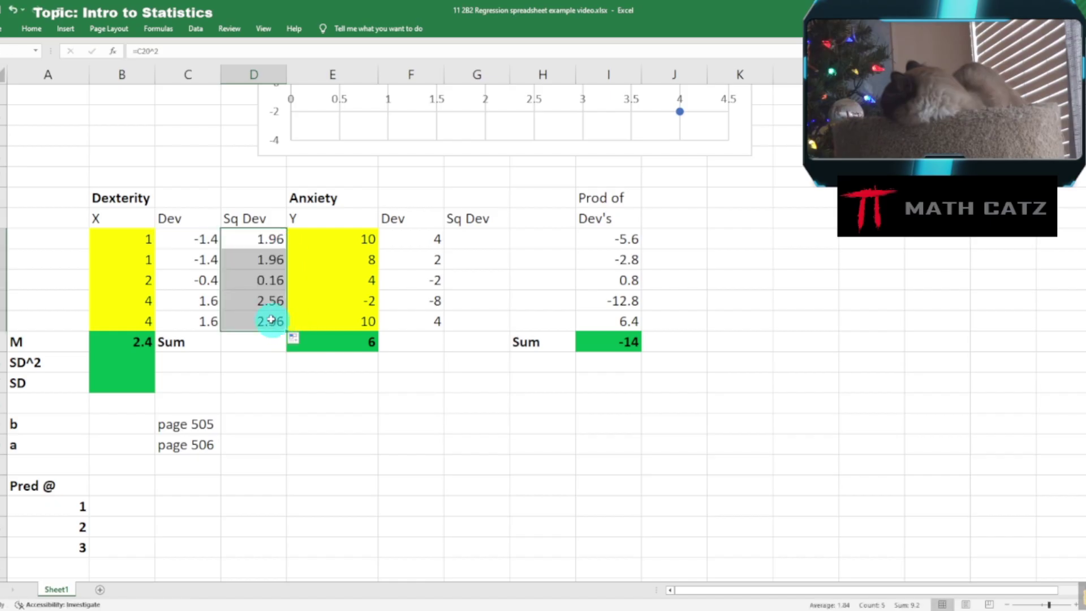
{"action": "double_click", "coordinate": [271, 300]}
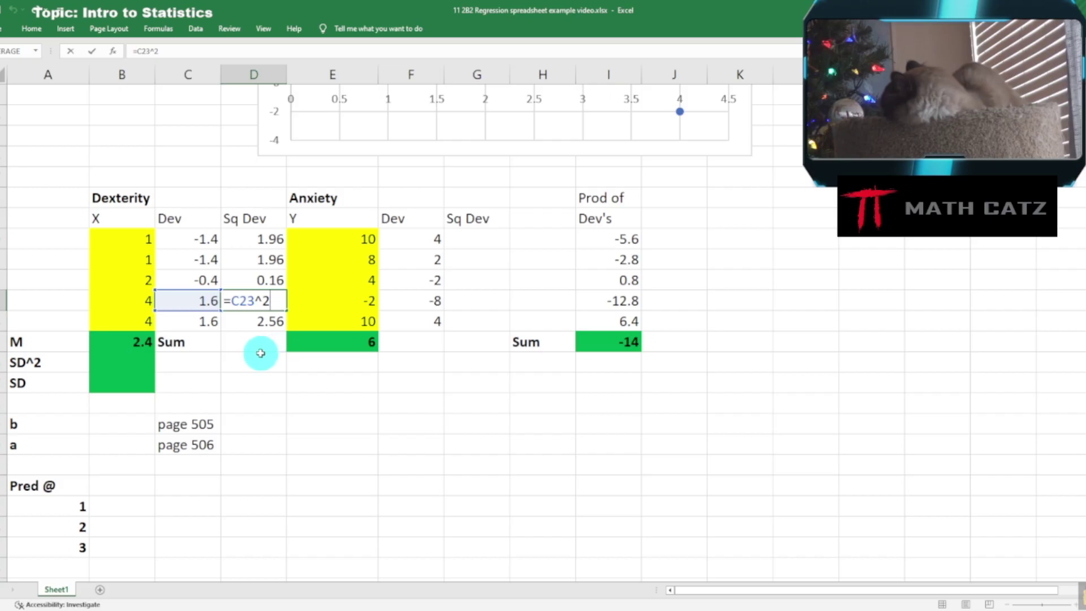
{"action": "key", "text": "Escape"}
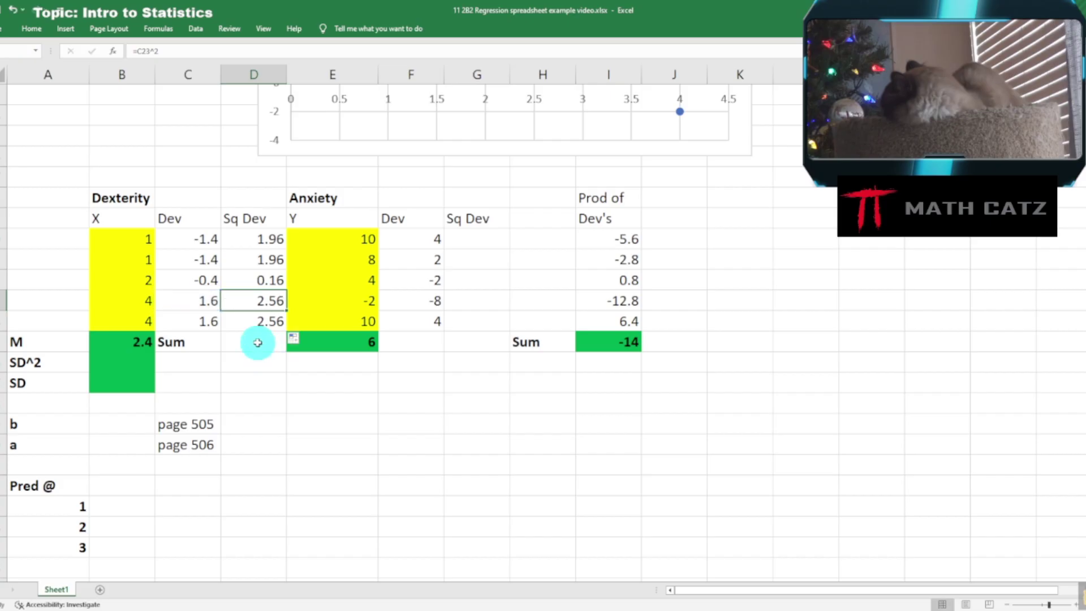
Review SSx in the textbook formula for b and give the dexterity sum cell D25 a green fill.
{"action": "left_click", "coordinate": [257, 342]}
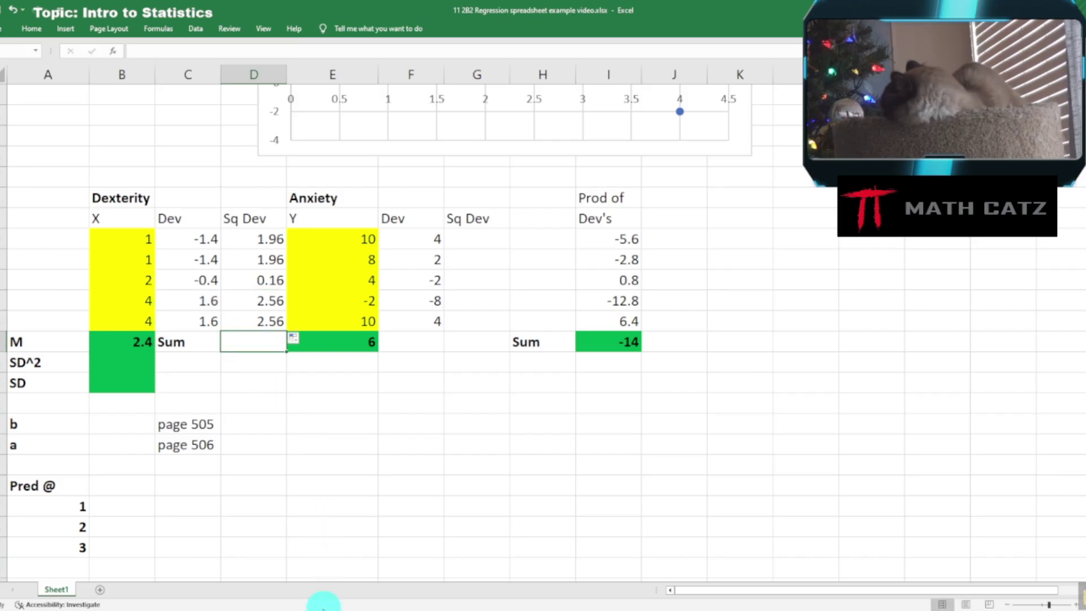
{"action": "left_click", "coordinate": [313, 607]}
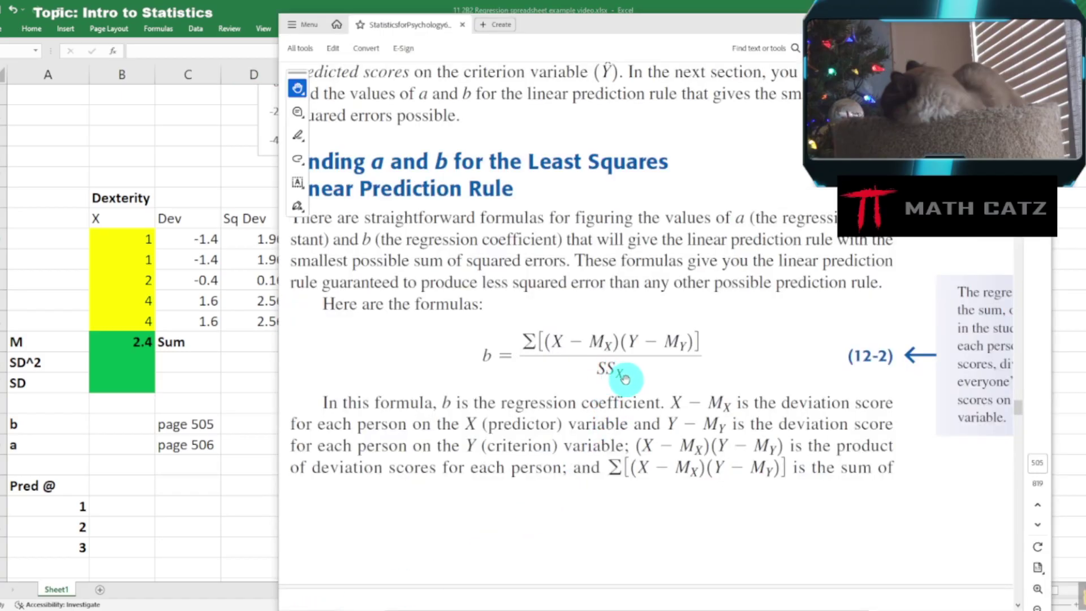
{"action": "left_click", "coordinate": [233, 344]}
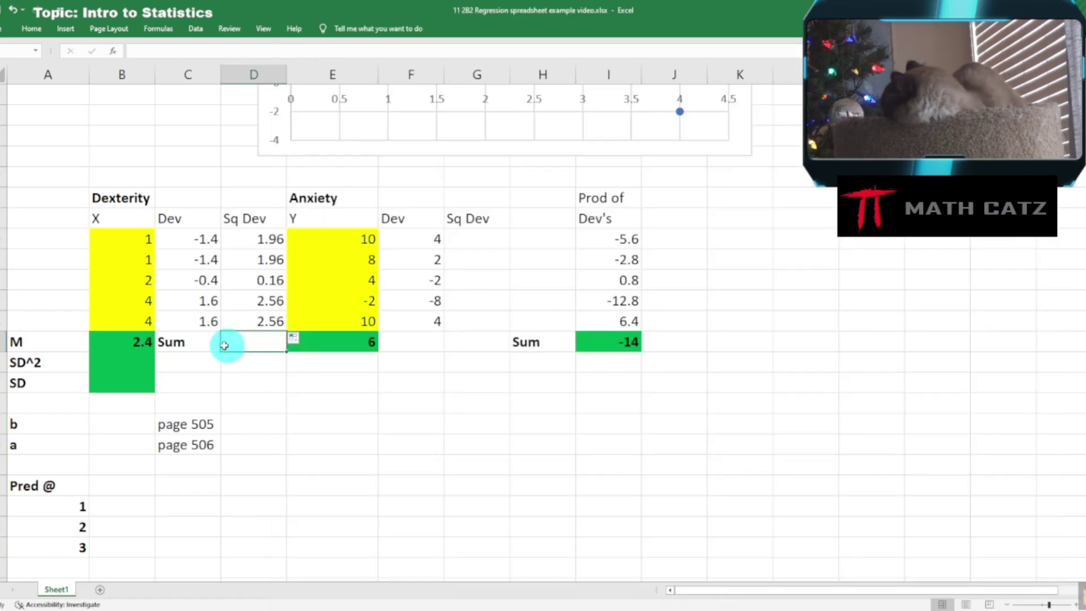
{"action": "right_click", "coordinate": [258, 346]}
{"action": "left_click", "coordinate": [305, 378]}
{"action": "left_click", "coordinate": [249, 405]}
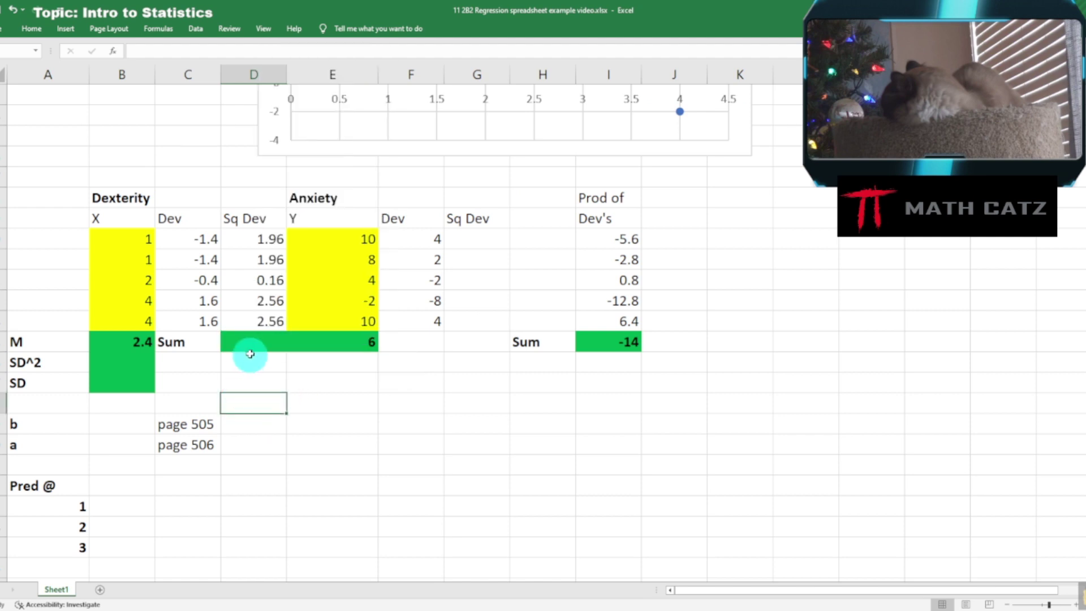
Total the squared dexterity deviations in D25 with =SUM(D20:D24).
{"action": "left_click", "coordinate": [254, 344]}
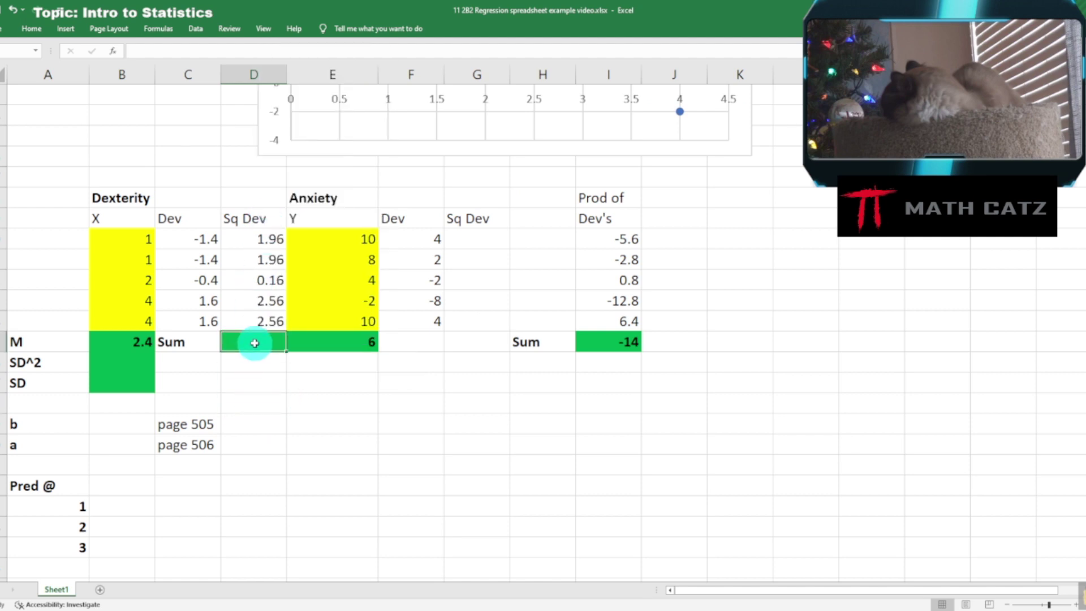
{"action": "type", "text": "=sum"}
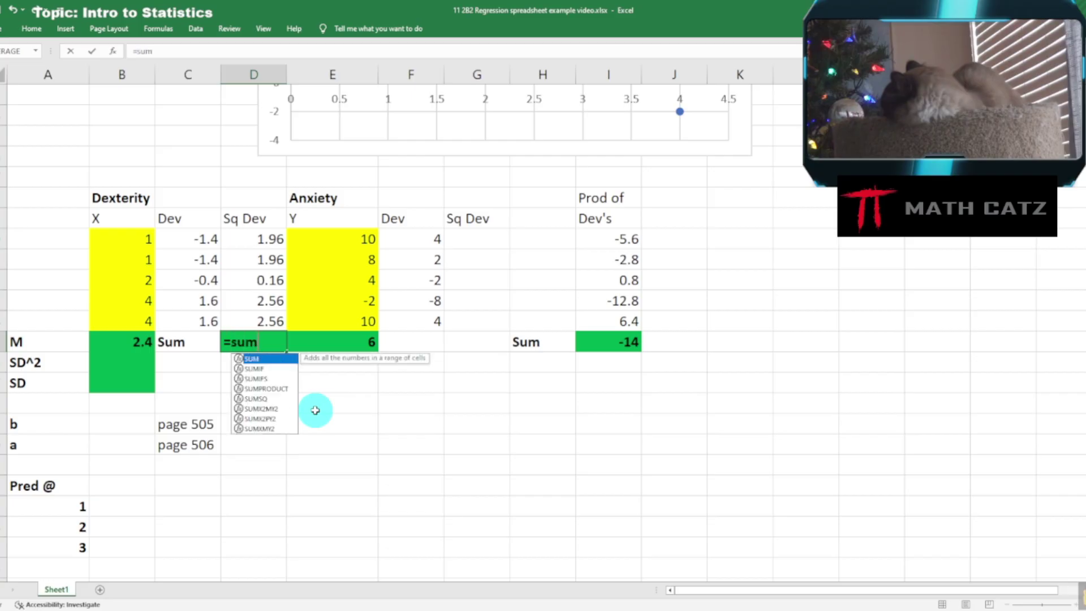
{"action": "key", "text": "Tab"}
{"action": "left_click_drag", "start_coordinate": [254, 239], "coordinate": [247, 319]}
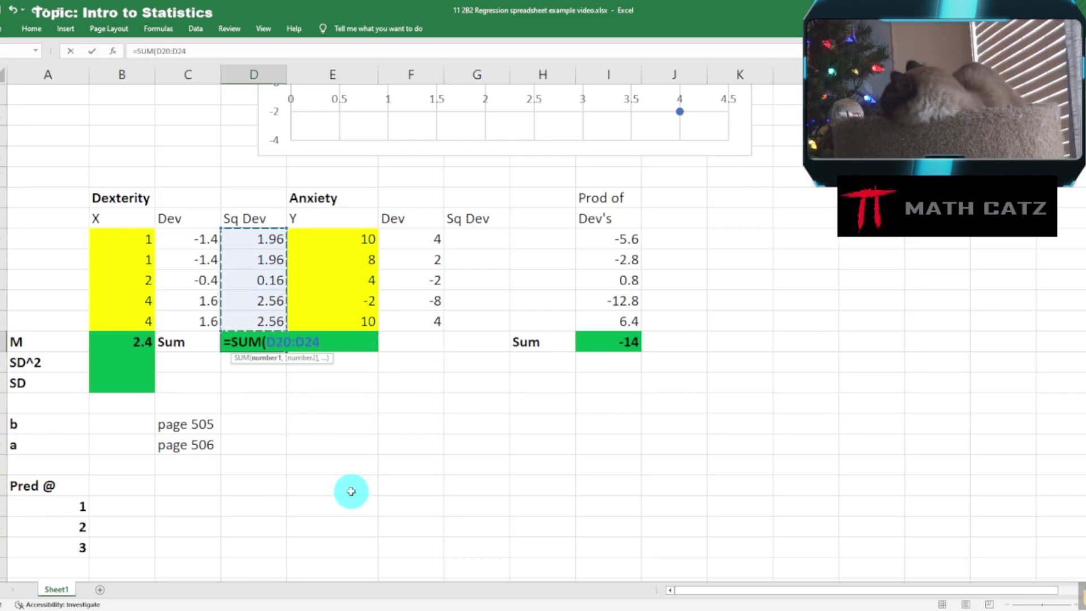
{"action": "type", "text": ")"}
{"action": "key", "text": "Return"}
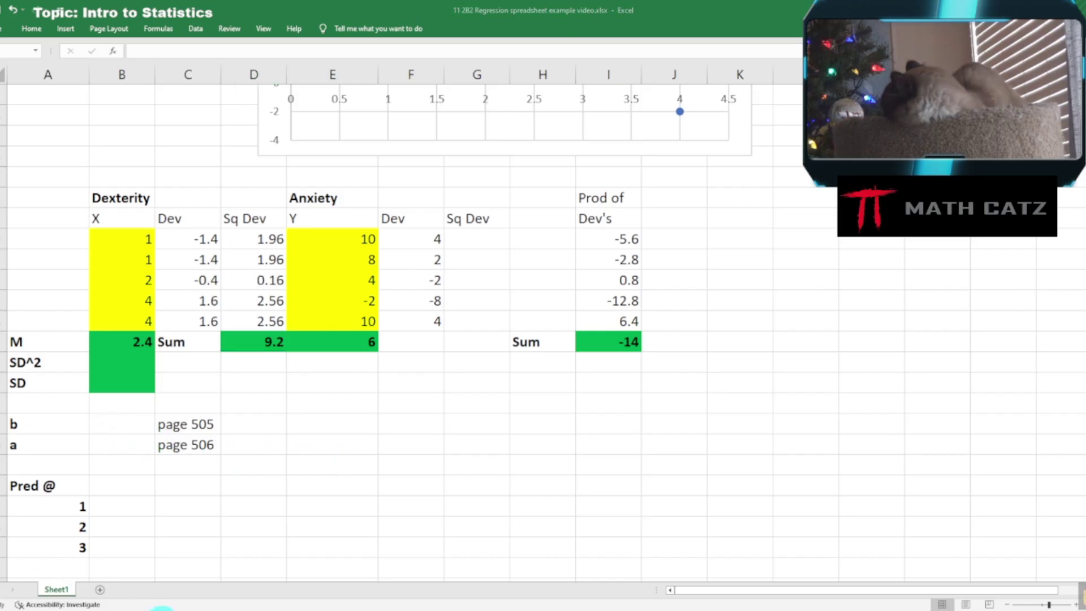
Check the formula for b in the textbook and give cells B29 and B30 a green fill.
{"action": "left_click", "coordinate": [305, 609]}
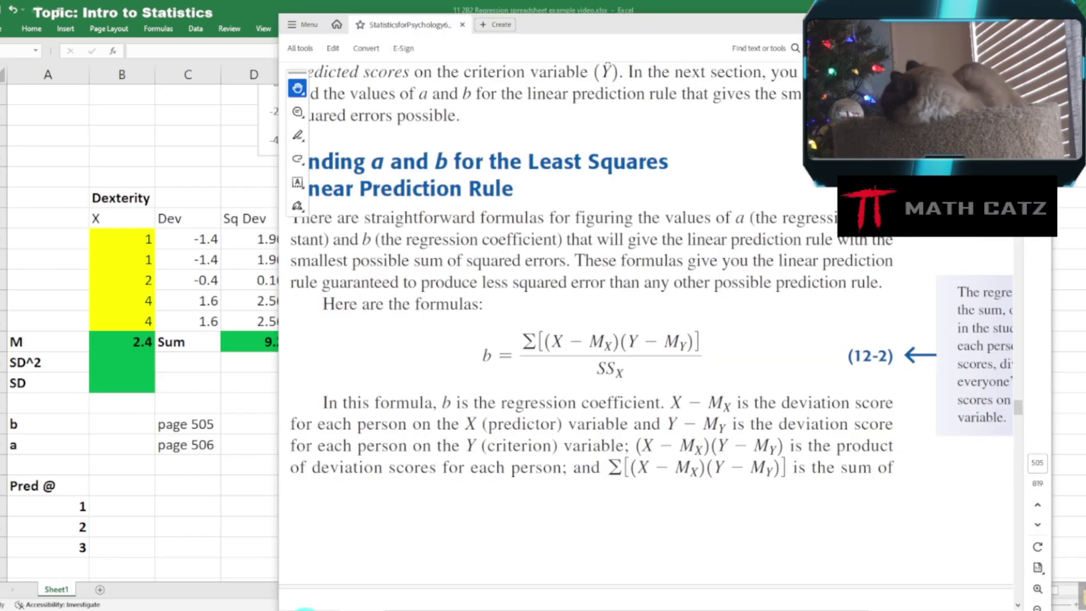
{"action": "left_click", "coordinate": [305, 609]}
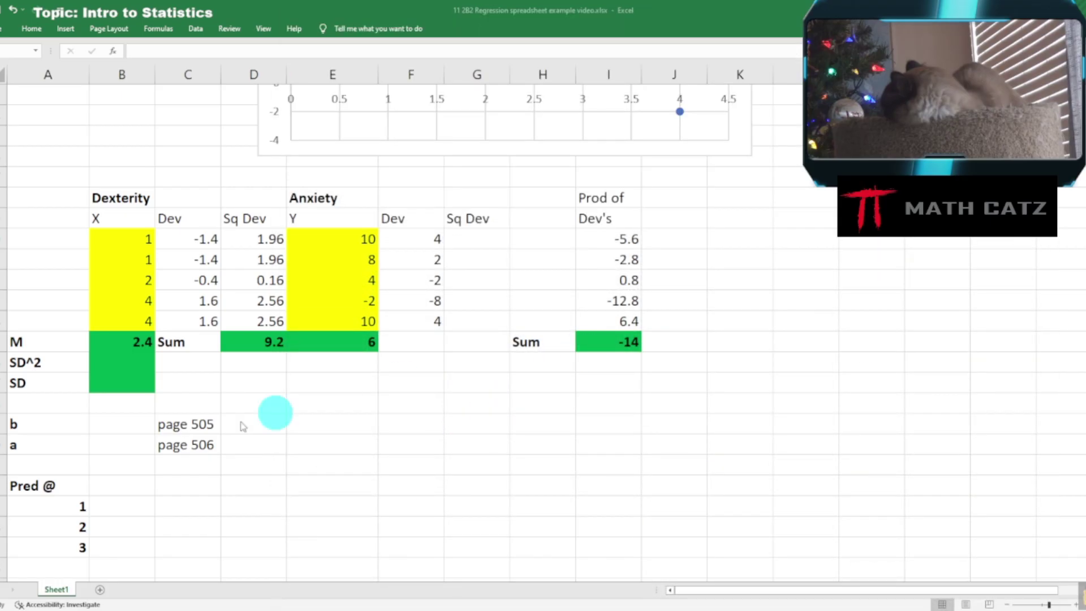
{"action": "left_click_drag", "start_coordinate": [117, 422], "coordinate": [111, 450]}
{"action": "right_click", "coordinate": [116, 453]}
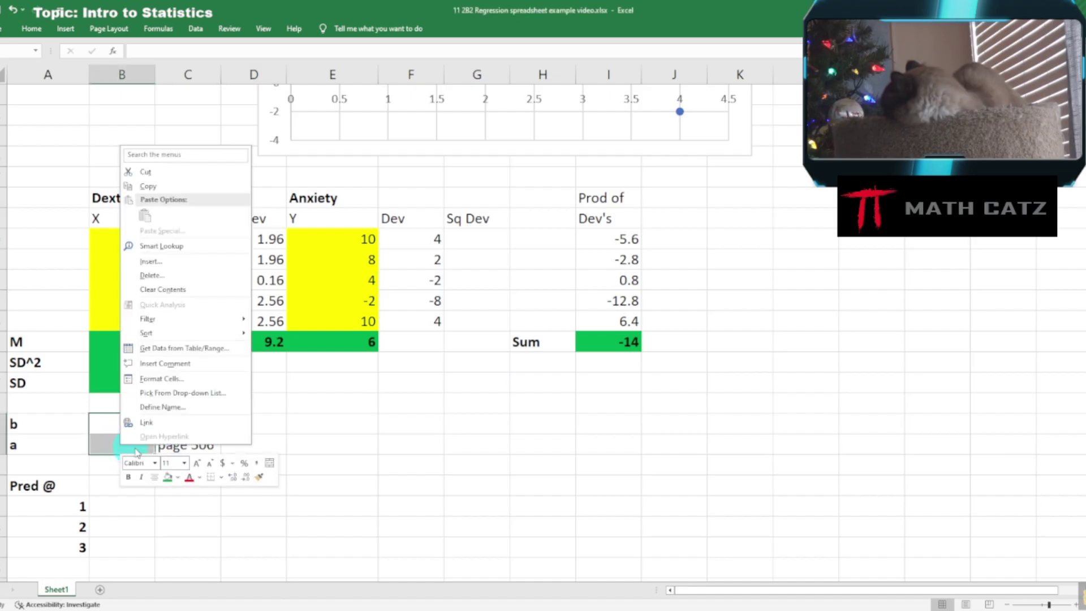
{"action": "left_click", "coordinate": [168, 477]}
Calculate the regression coefficient b in B29 with =I25/D25.
{"action": "left_click", "coordinate": [134, 424]}
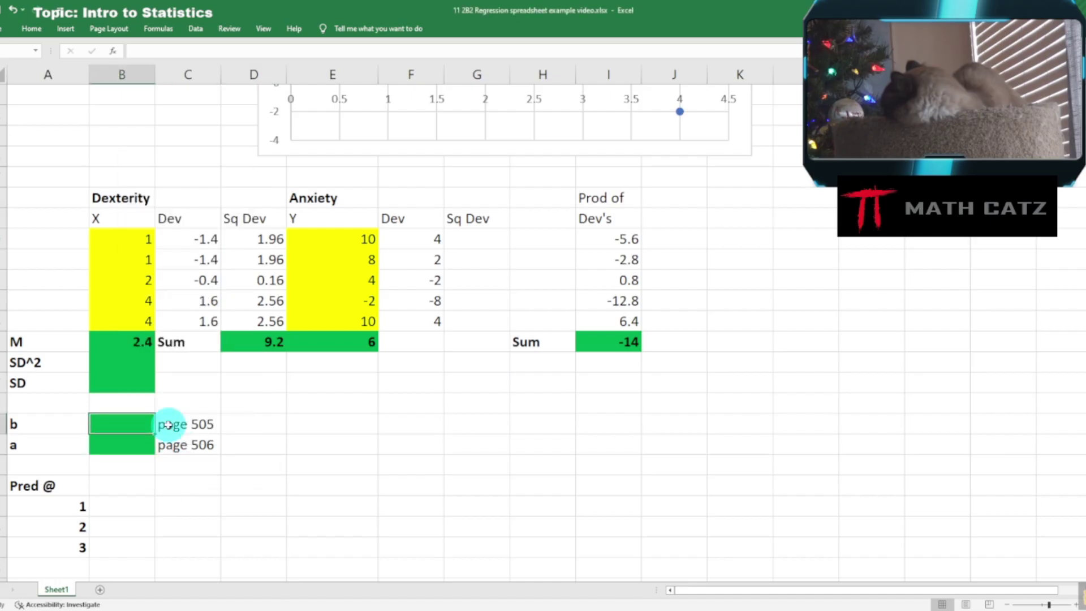
{"action": "type", "text": "="}
{"action": "left_click", "coordinate": [602, 347]}
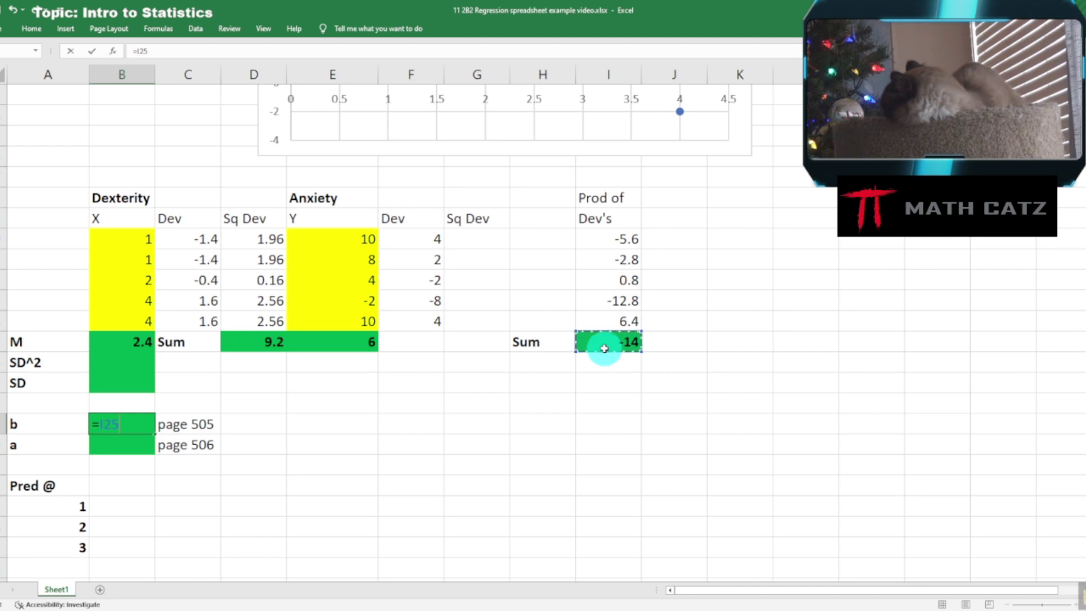
{"action": "type", "text": "/"}
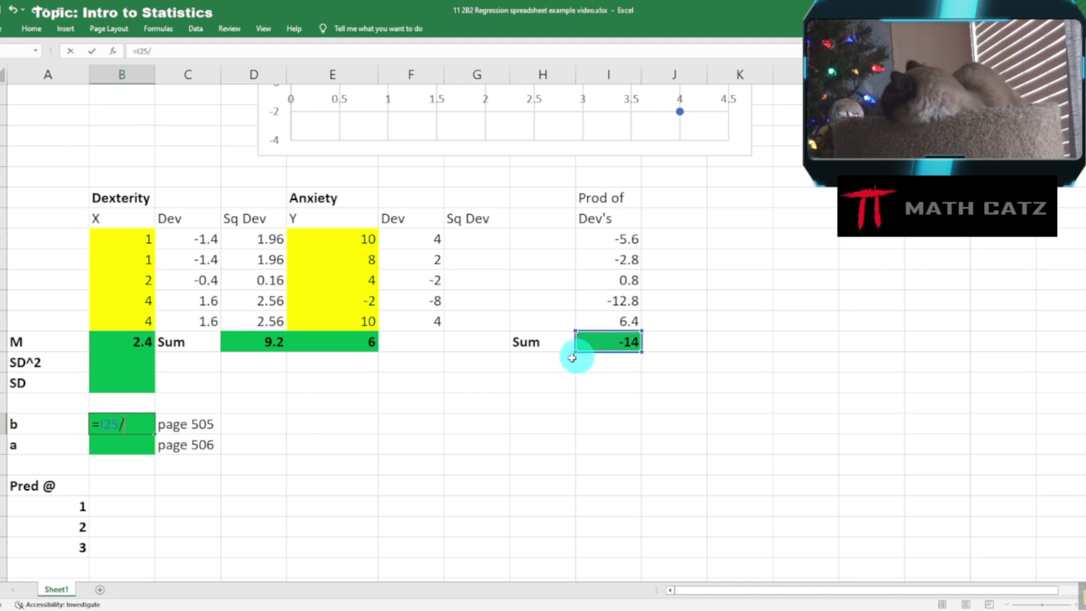
{"action": "left_click", "coordinate": [243, 340]}
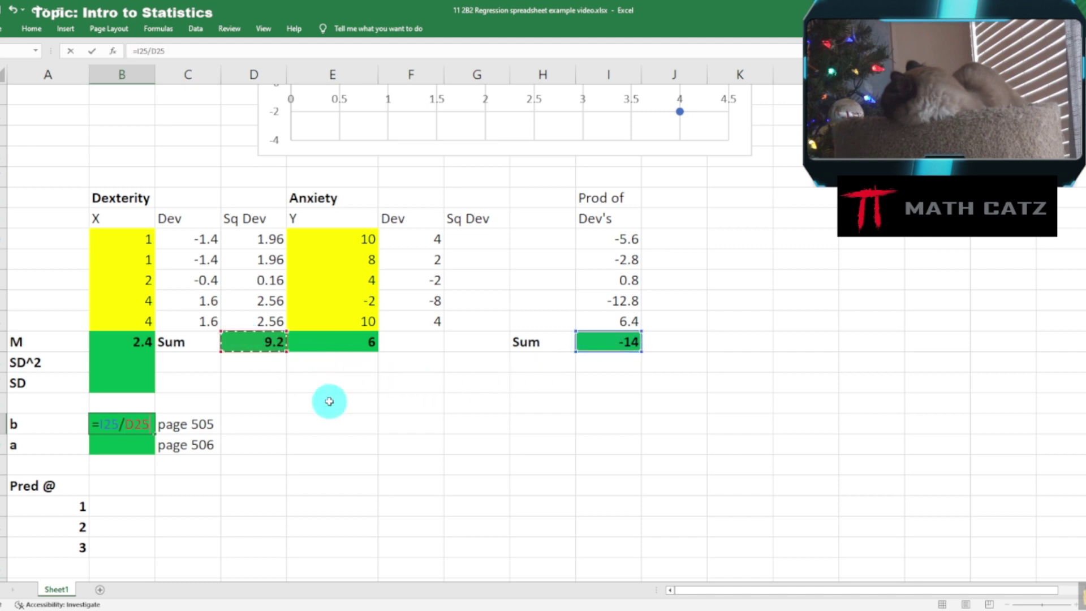
{"action": "key", "text": "Return"}
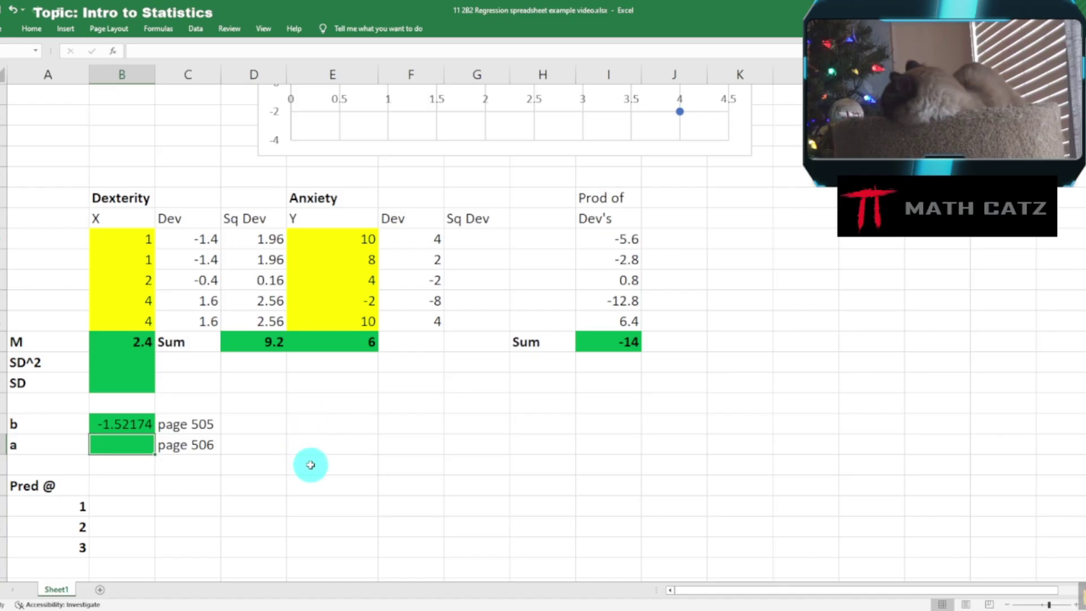
Write the linear prediction rule "Y = a + bX" in E29, with spaces around the equals sign.
{"action": "left_click", "coordinate": [341, 431]}
{"action": "type", "text": "Y=a + b"}
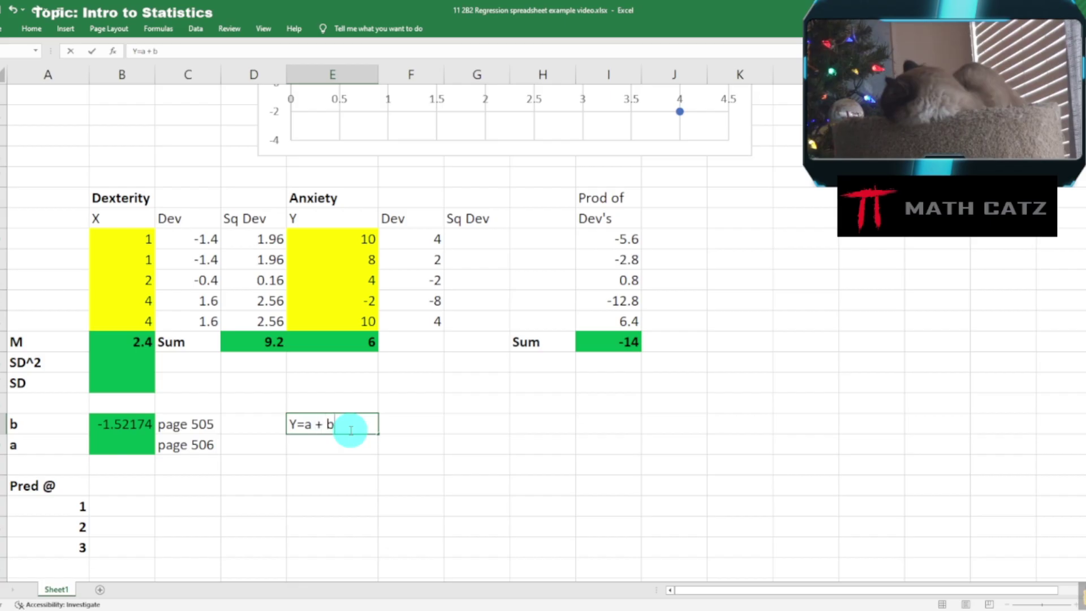
{"action": "key", "text": "Left"}
{"action": "key", "text": "Left"}
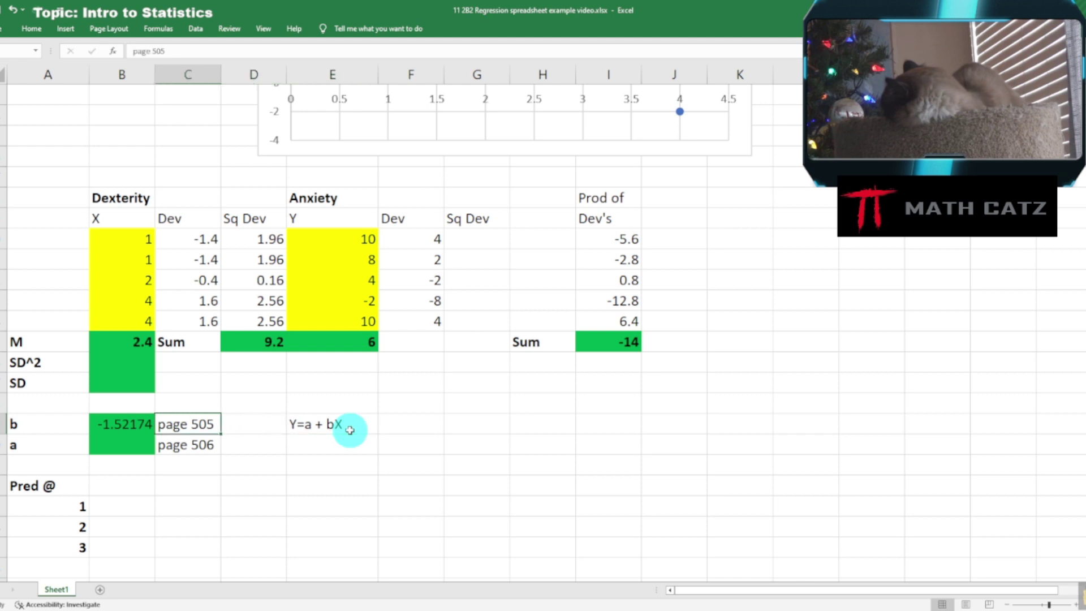
{"action": "double_click", "coordinate": [308, 425]}
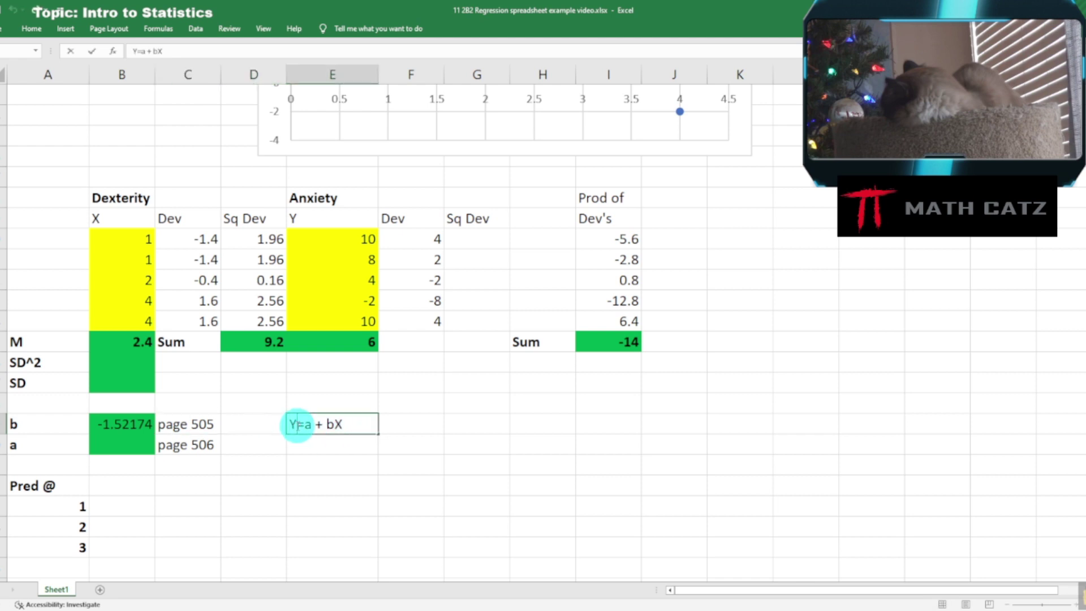
{"action": "left_click", "coordinate": [308, 421]}
{"action": "left_click", "coordinate": [315, 444]}
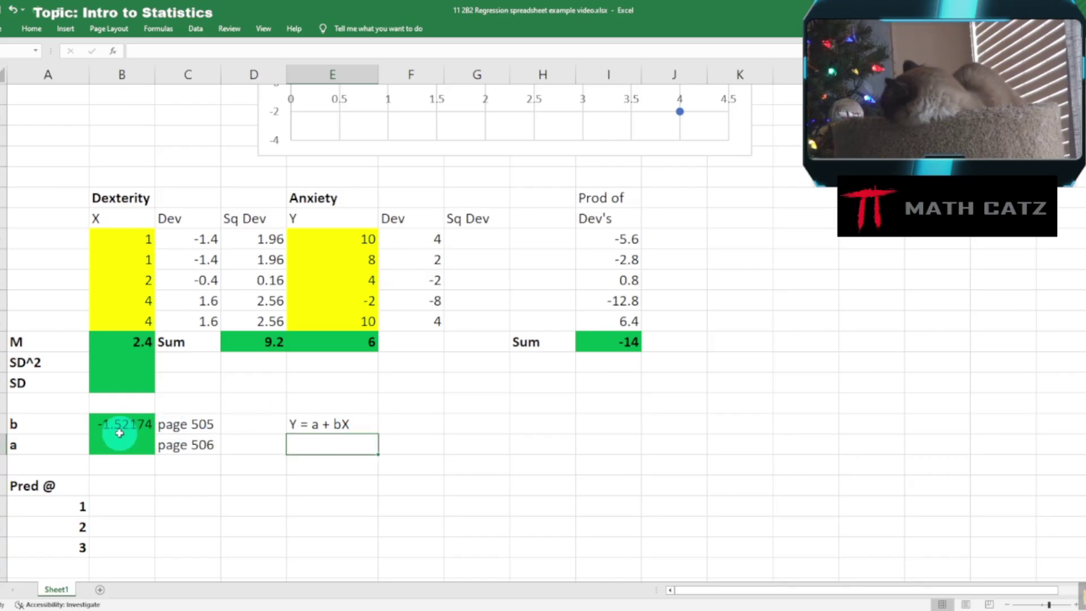
Look up the formula for a on page 506 of the textbook and start the formula in B30 with =E25.
{"action": "left_click", "coordinate": [122, 451]}
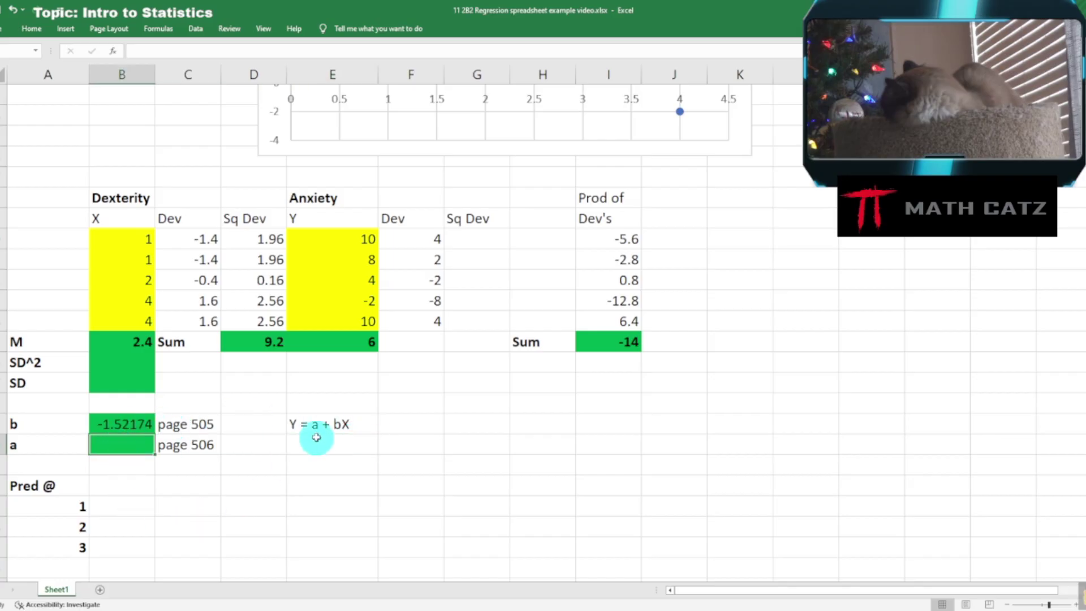
{"action": "left_click", "coordinate": [302, 610]}
{"action": "scroll", "coordinate": [593, 400], "scroll_direction": "down", "scroll_amount": 10}
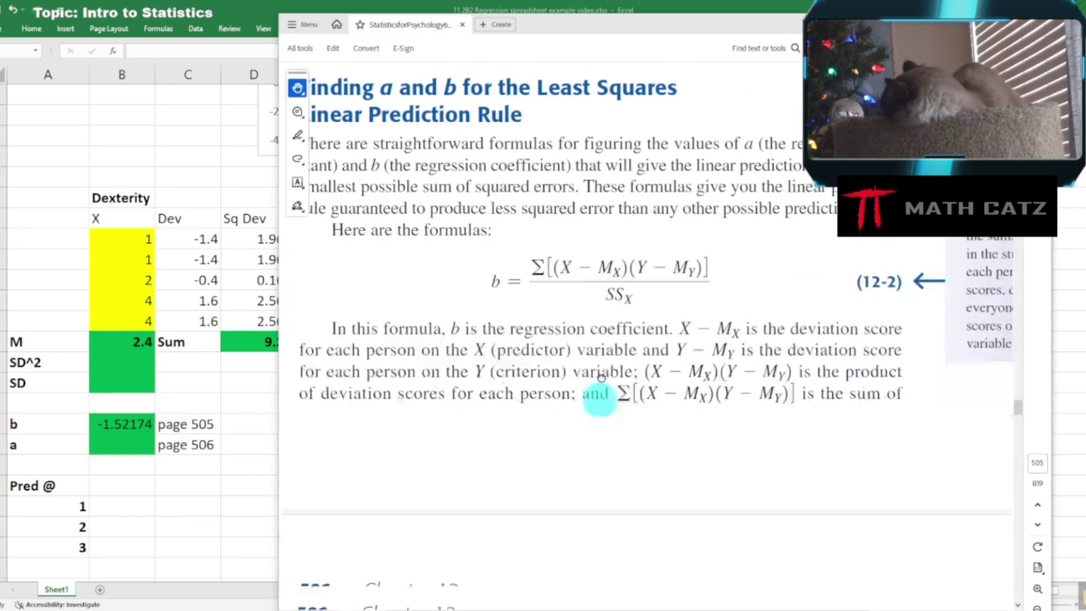
{"action": "scroll", "coordinate": [591, 263], "scroll_direction": "down", "scroll_amount": 4}
{"action": "scroll", "coordinate": [592, 264], "scroll_direction": "right", "scroll_amount": 3}
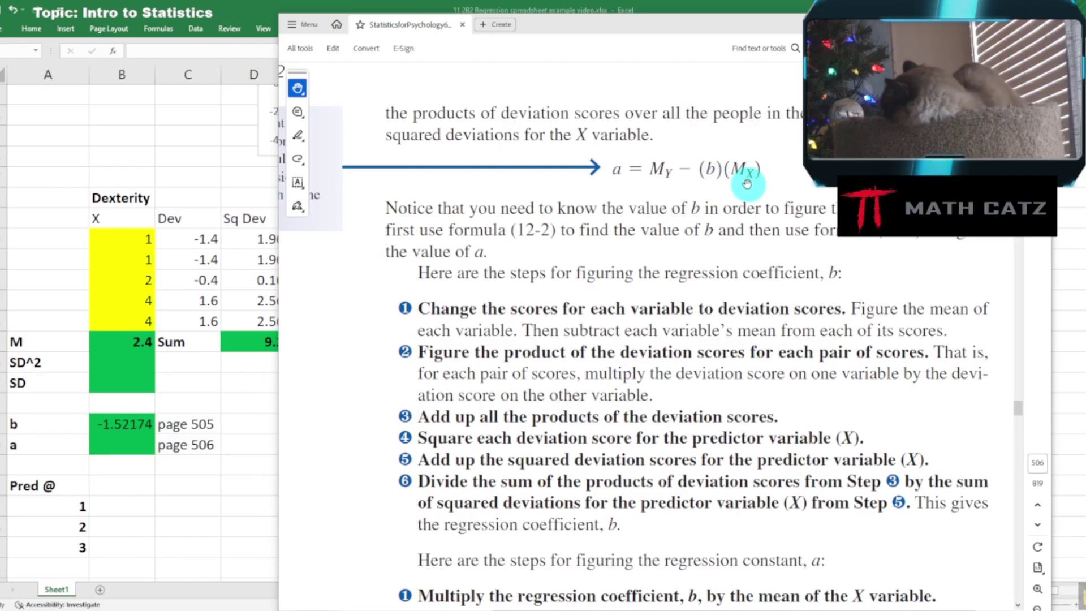
{"action": "left_click", "coordinate": [136, 446]}
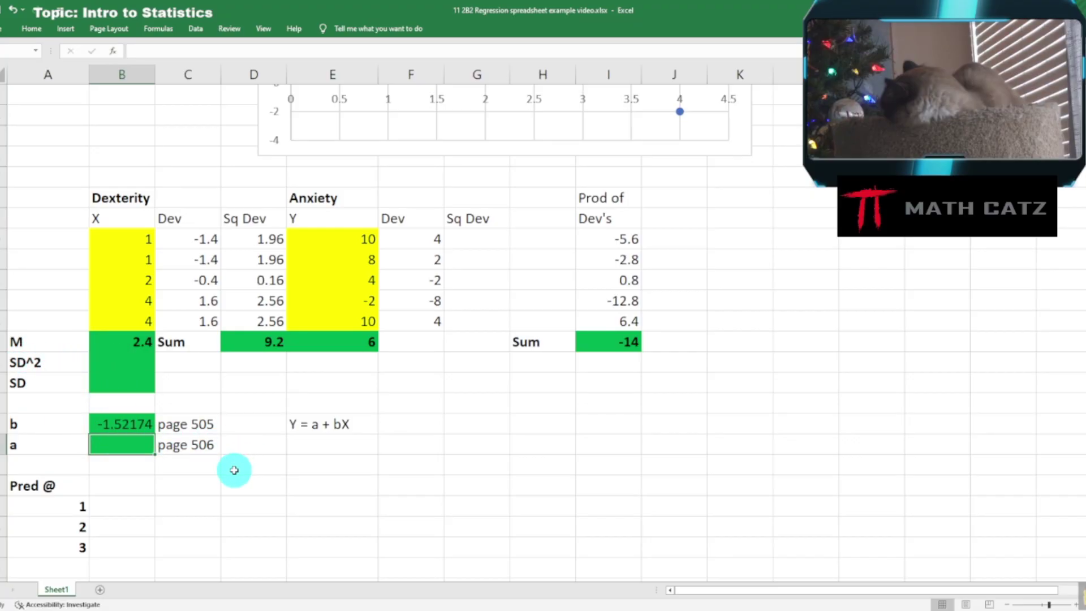
{"action": "type", "text": "="}
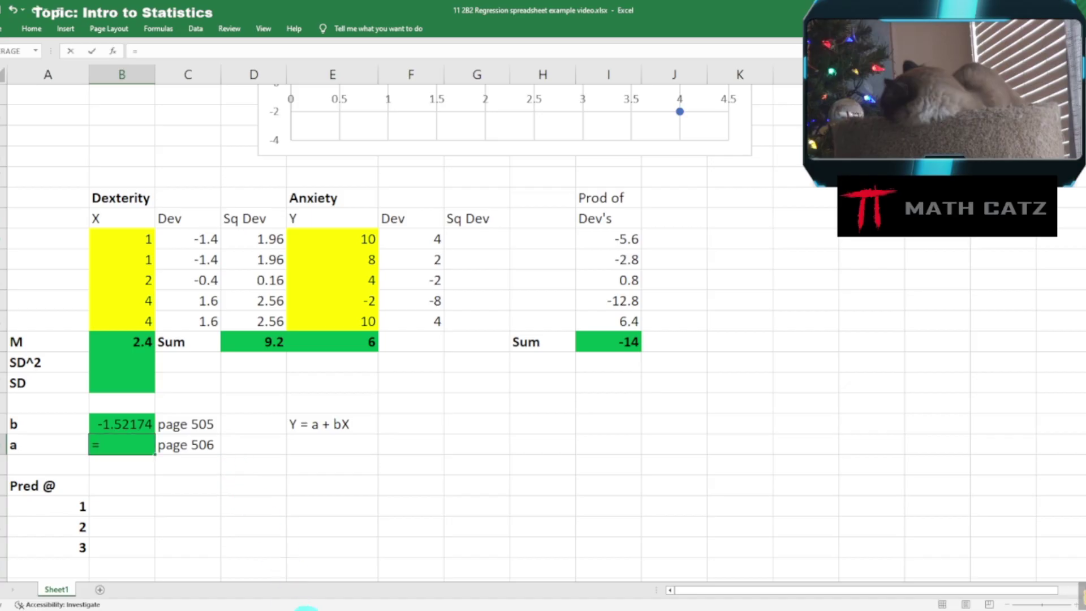
{"action": "left_click", "coordinate": [306, 610]}
{"action": "left_click", "coordinate": [306, 609]}
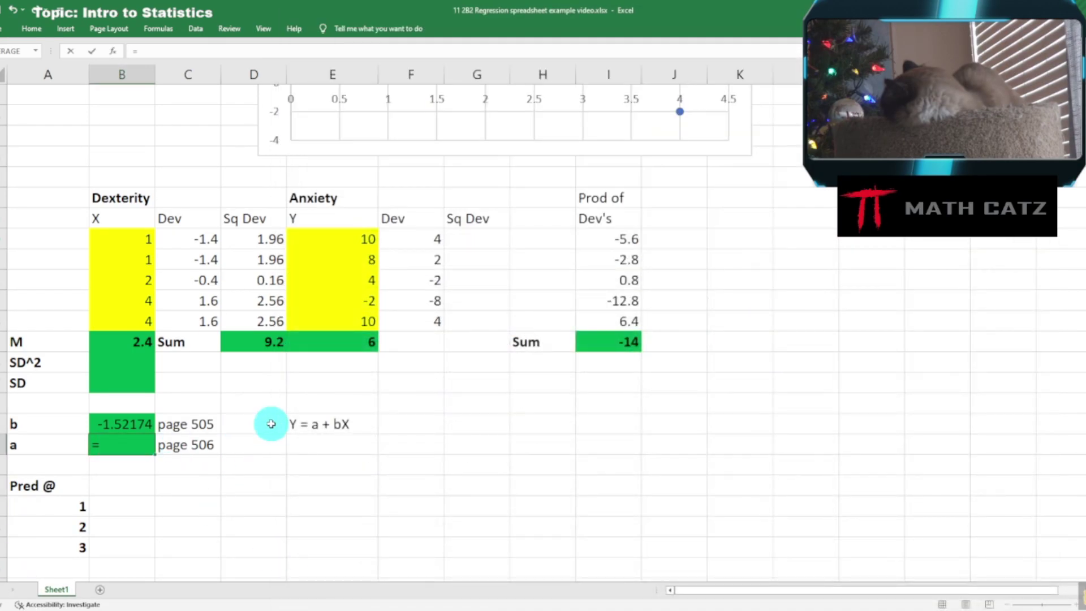
{"action": "left_click", "coordinate": [331, 338]}
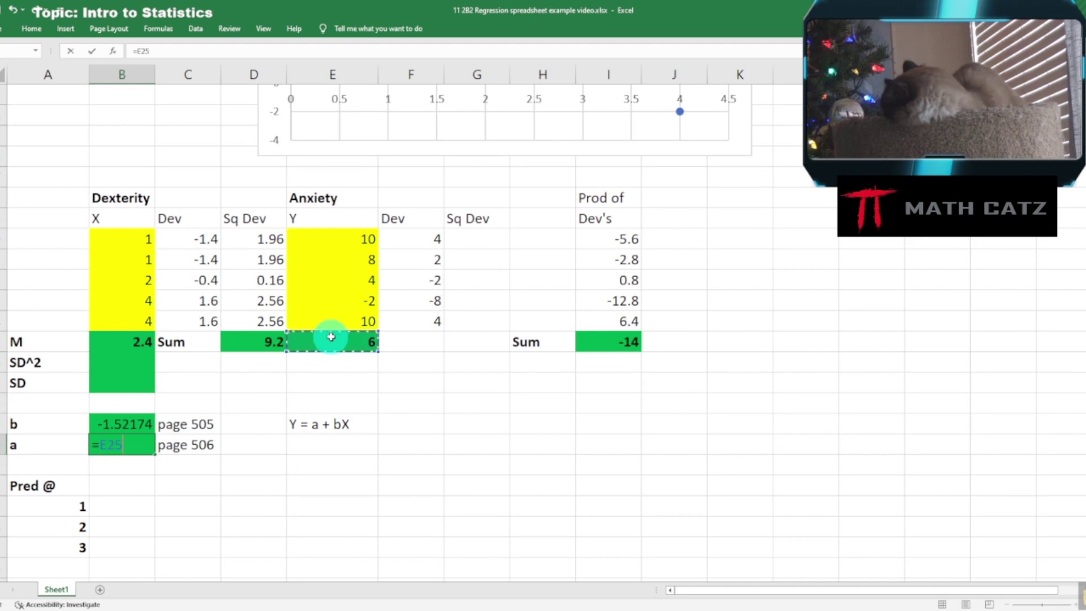
Recheck the textbook formula for a and complete the formula in B30 as =E25-B29*B25.
{"action": "left_click", "coordinate": [309, 609]}
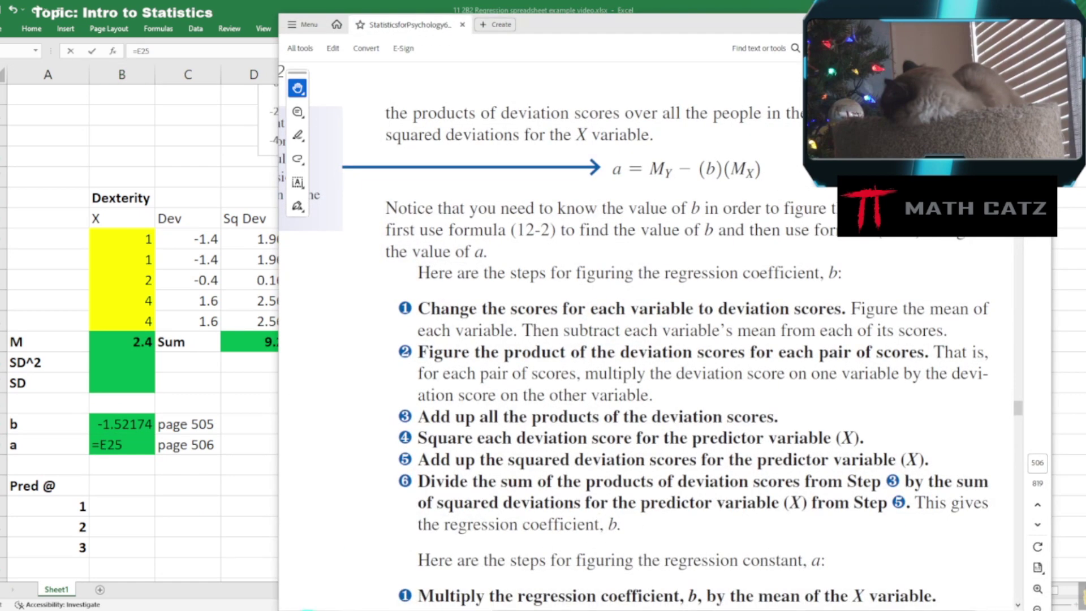
{"action": "left_click", "coordinate": [307, 609]}
{"action": "type", "text": "-"}
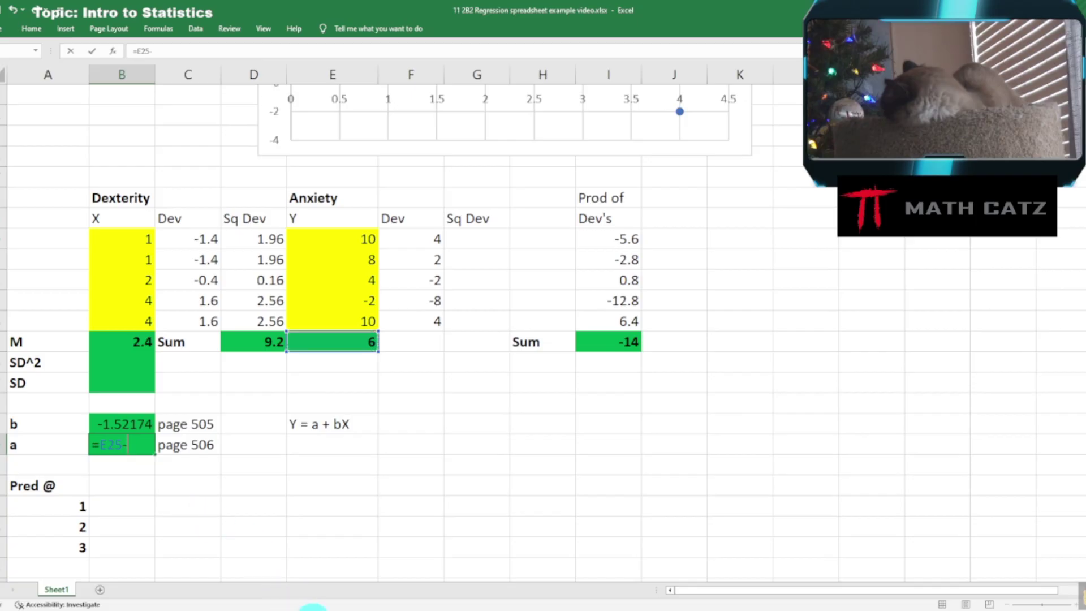
{"action": "left_click", "coordinate": [312, 609]}
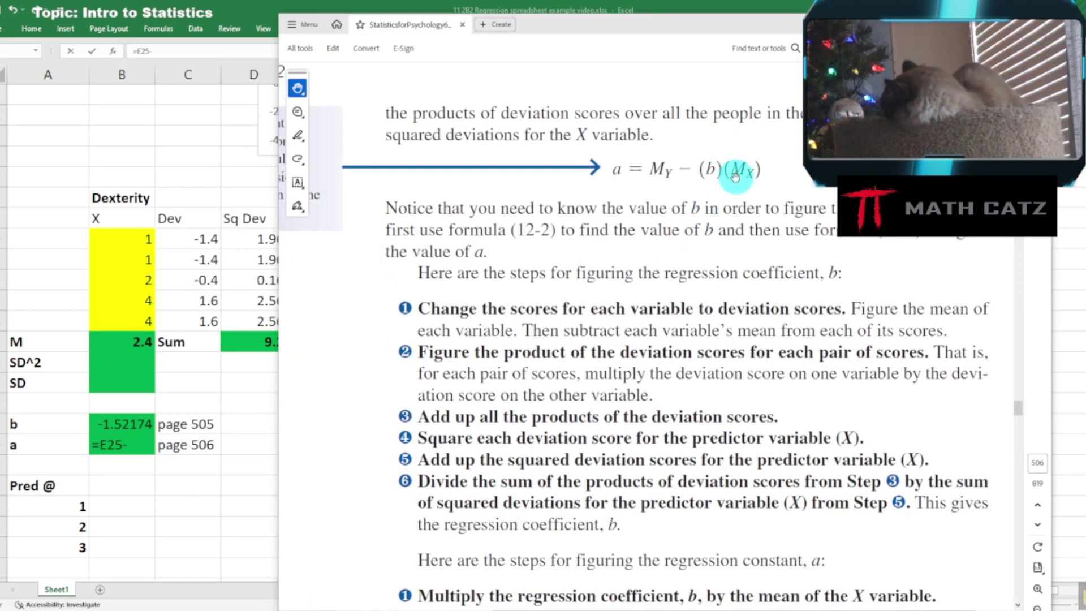
{"action": "left_click", "coordinate": [308, 609]}
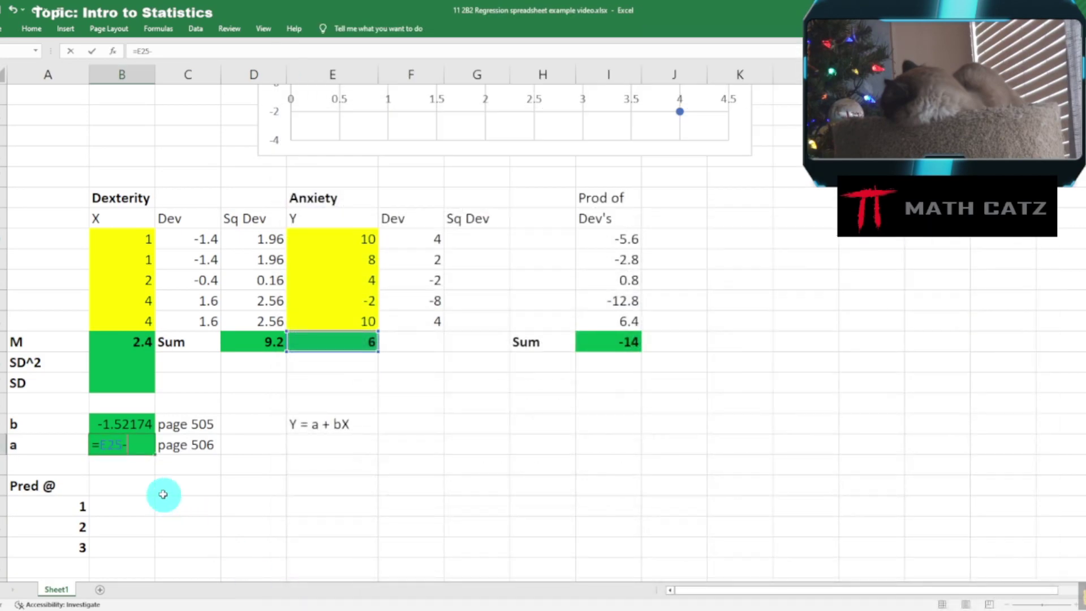
{"action": "left_click", "coordinate": [136, 426]}
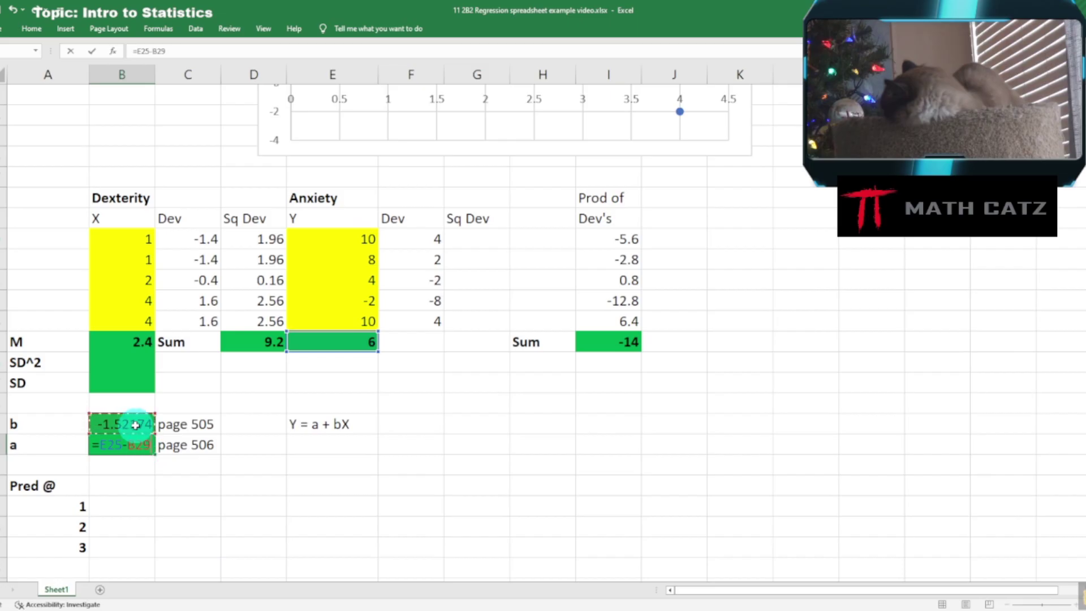
{"action": "type", "text": "*"}
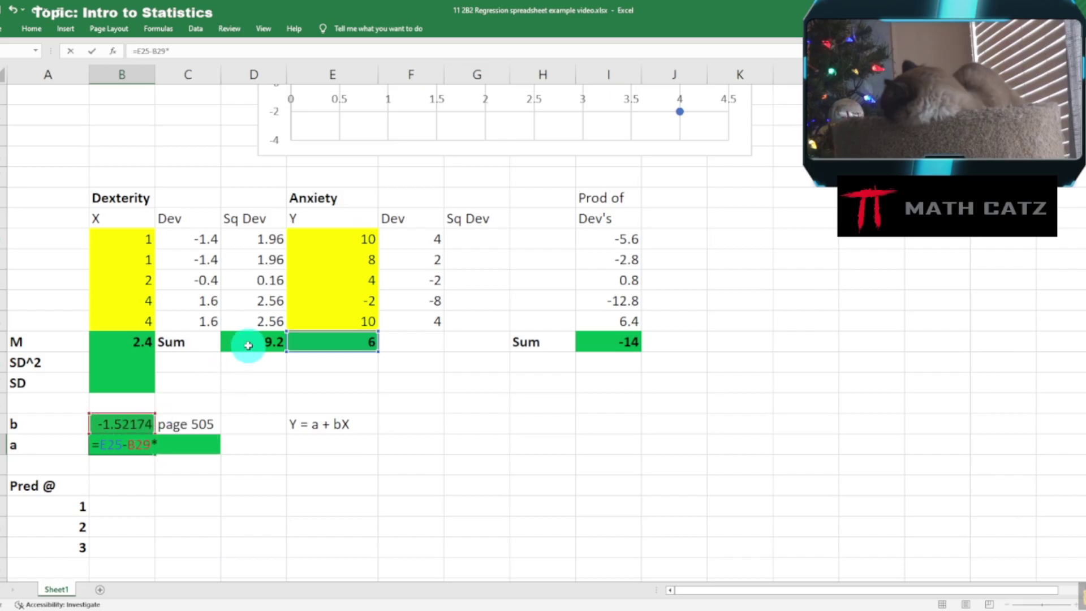
{"action": "left_click", "coordinate": [120, 339]}
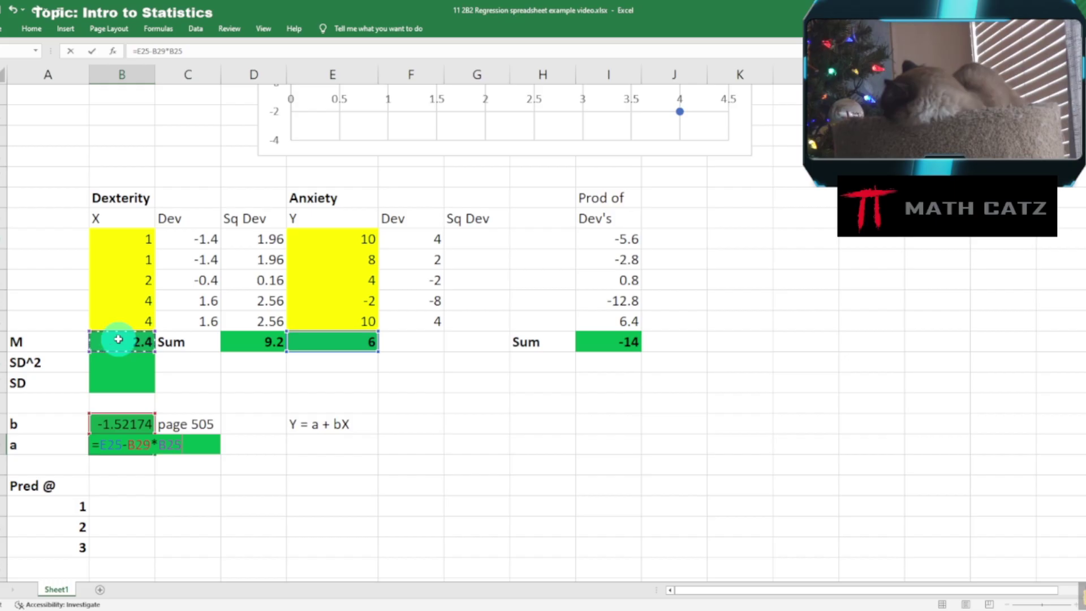
{"action": "key", "text": "Return"}
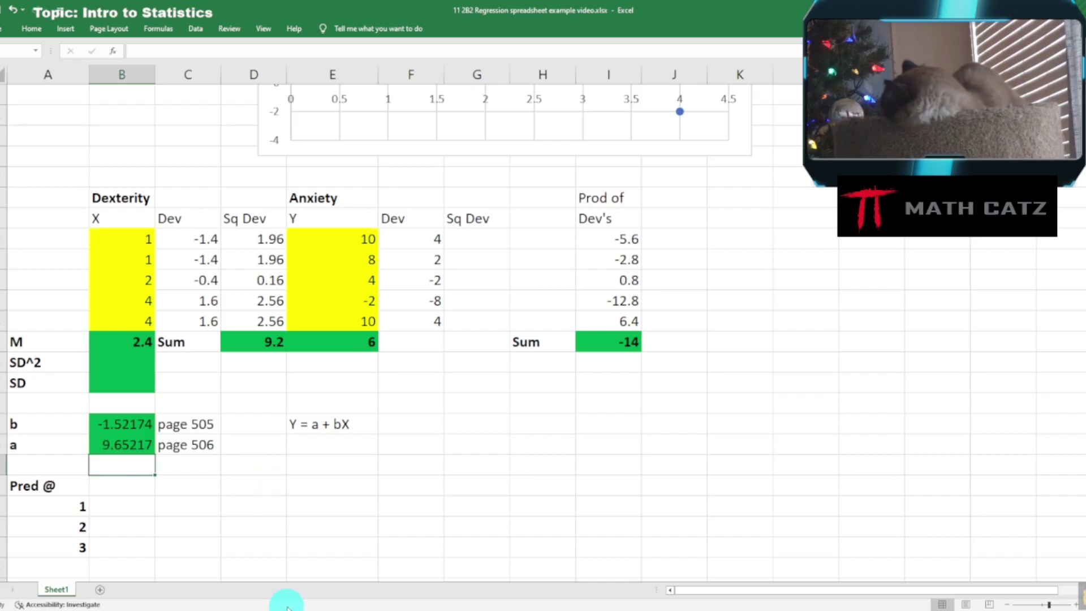
Calculate the predicted anxiety for a dexterity of 1 in B33 with =$B$30+$B$29*A33.
{"action": "mouse_move", "coordinate": [308, 609]}
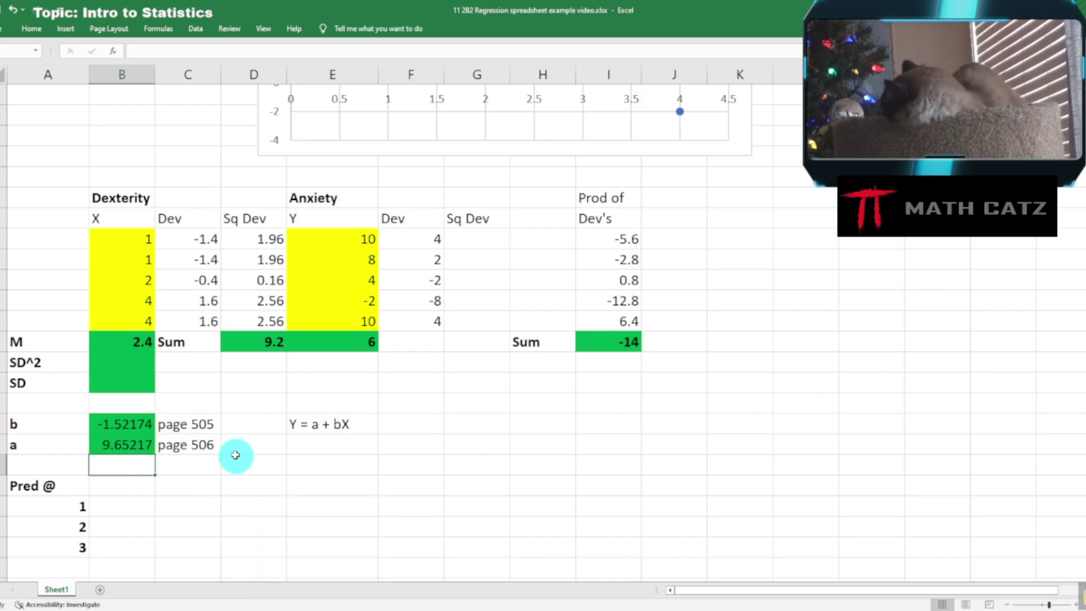
{"action": "left_click", "coordinate": [61, 509]}
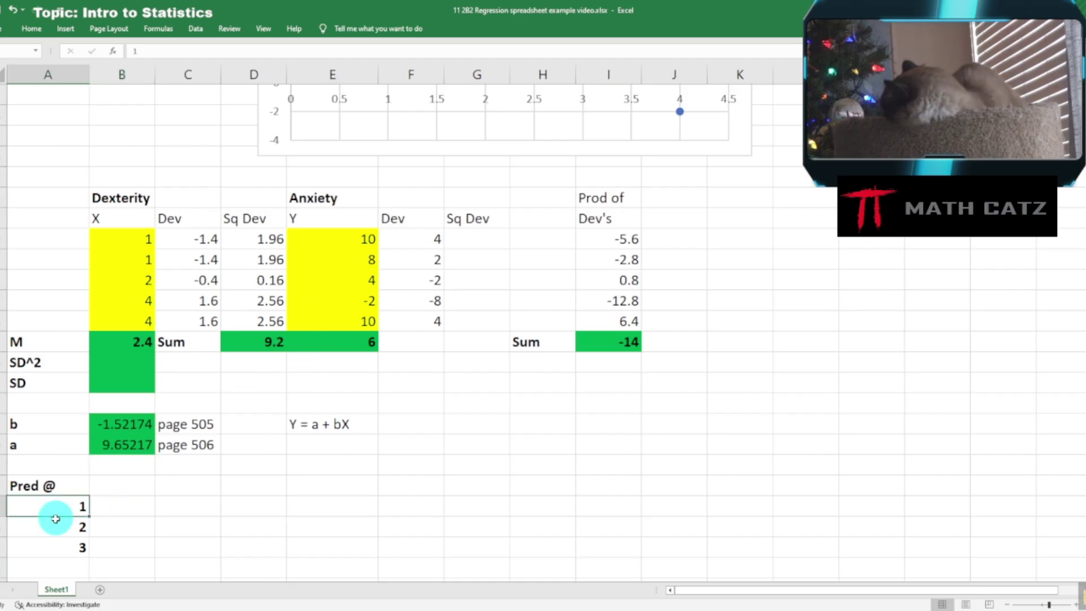
{"action": "left_click", "coordinate": [71, 528]}
{"action": "left_click", "coordinate": [54, 548]}
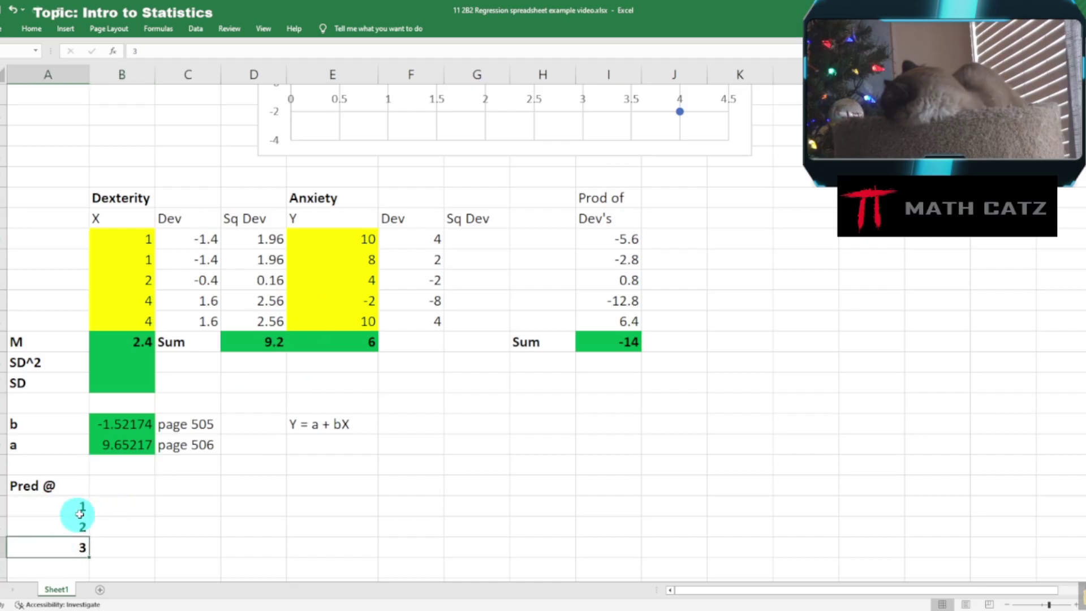
{"action": "left_click", "coordinate": [122, 508]}
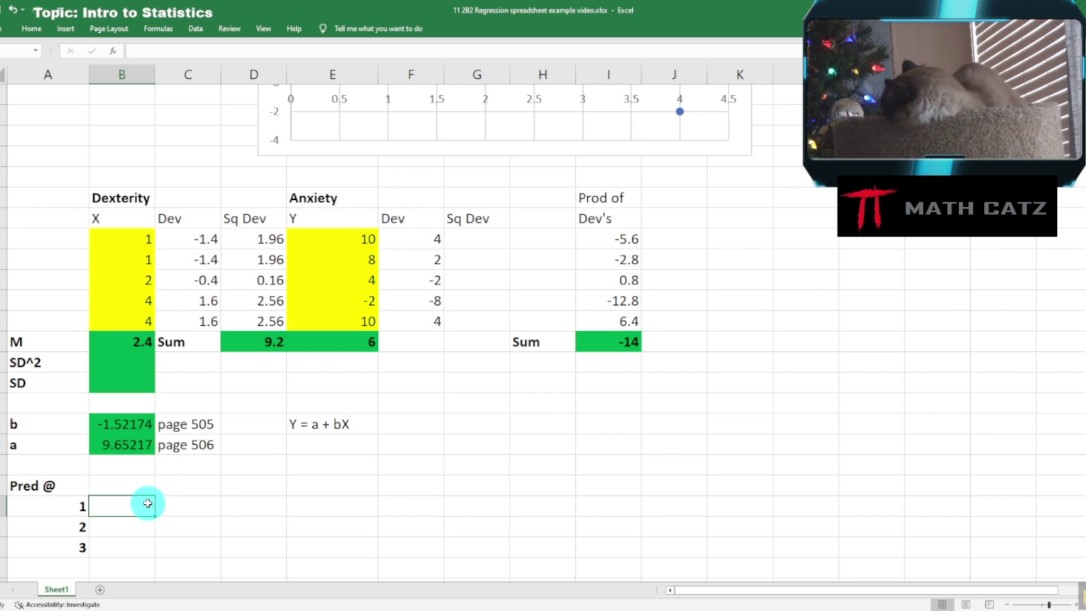
{"action": "type", "text": "="}
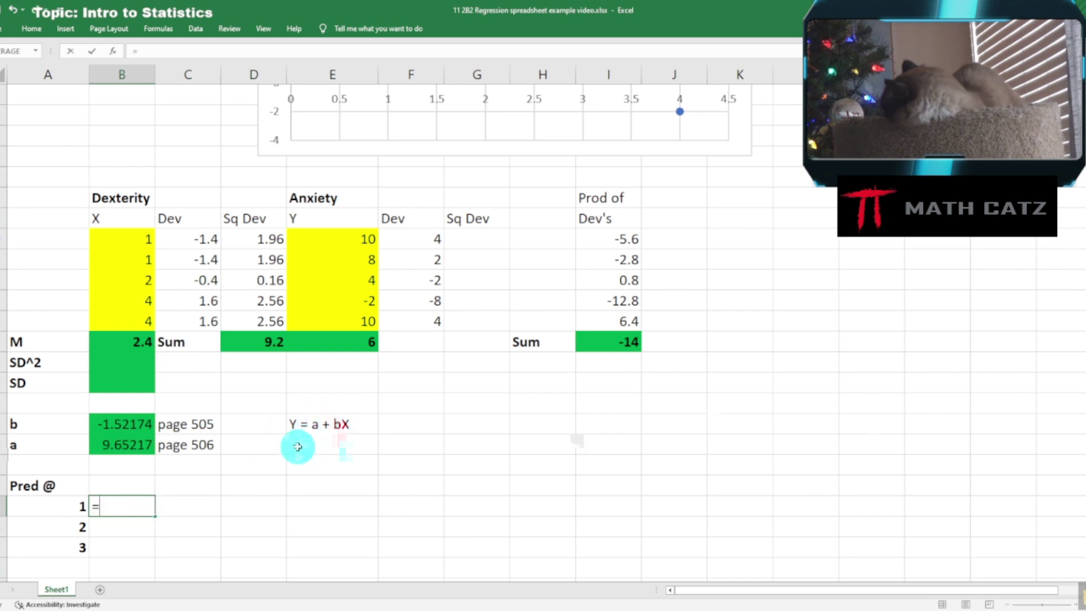
{"action": "left_click", "coordinate": [117, 446]}
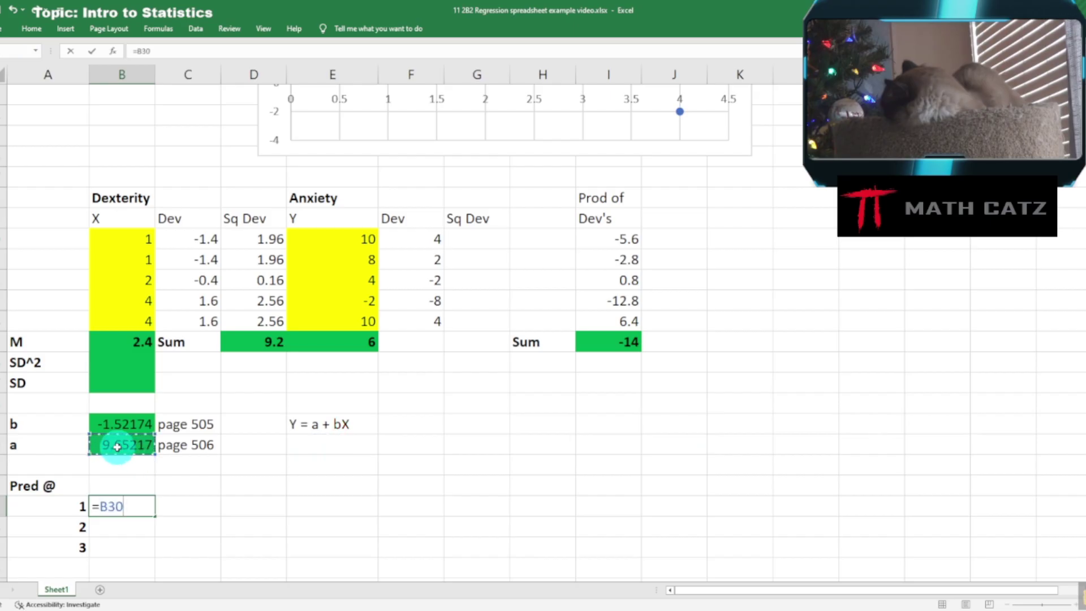
{"action": "key", "text": "F4"}
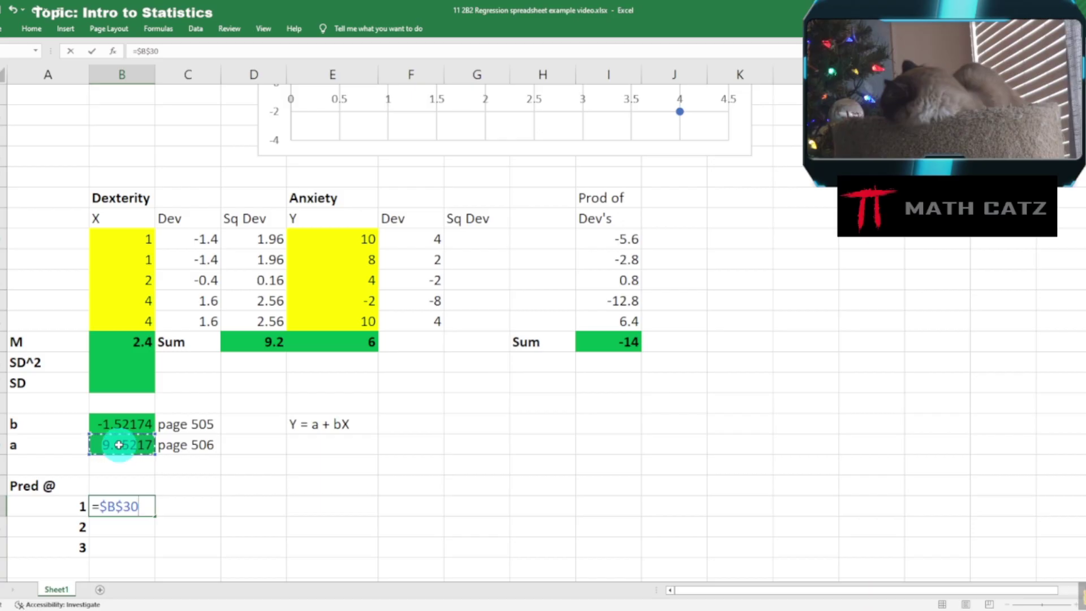
{"action": "type", "text": "+"}
{"action": "left_click", "coordinate": [117, 425]}
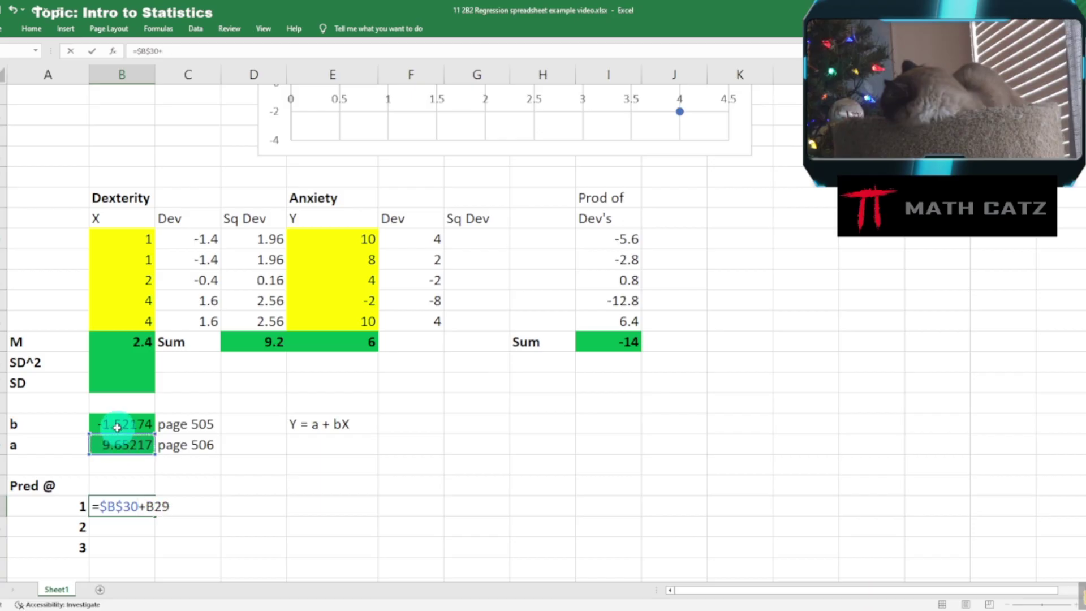
{"action": "key", "text": "F4"}
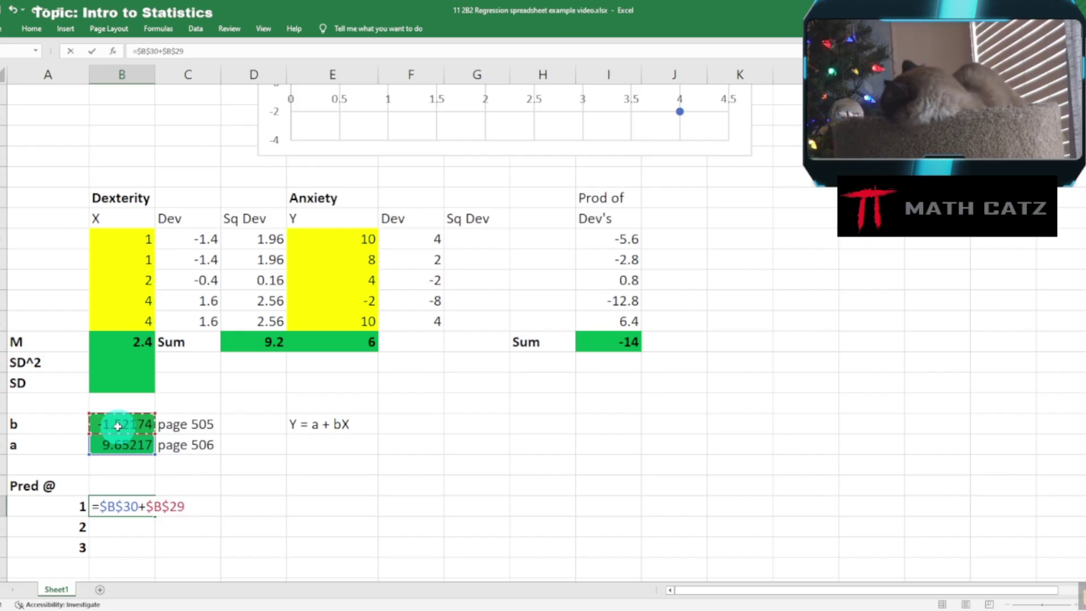
{"action": "left_click", "coordinate": [49, 509]}
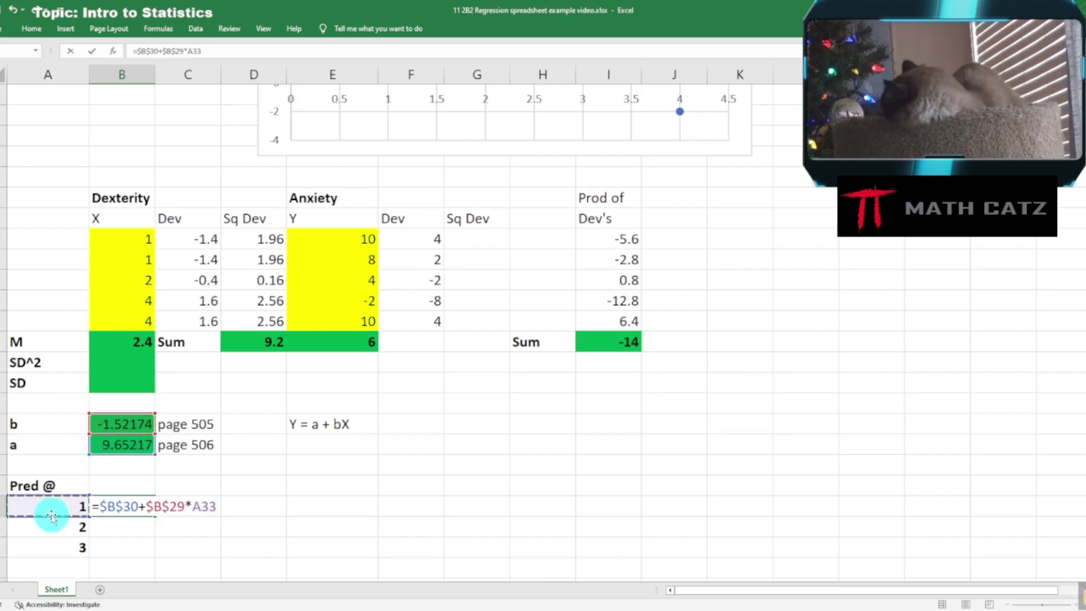
{"action": "key", "text": "Return"}
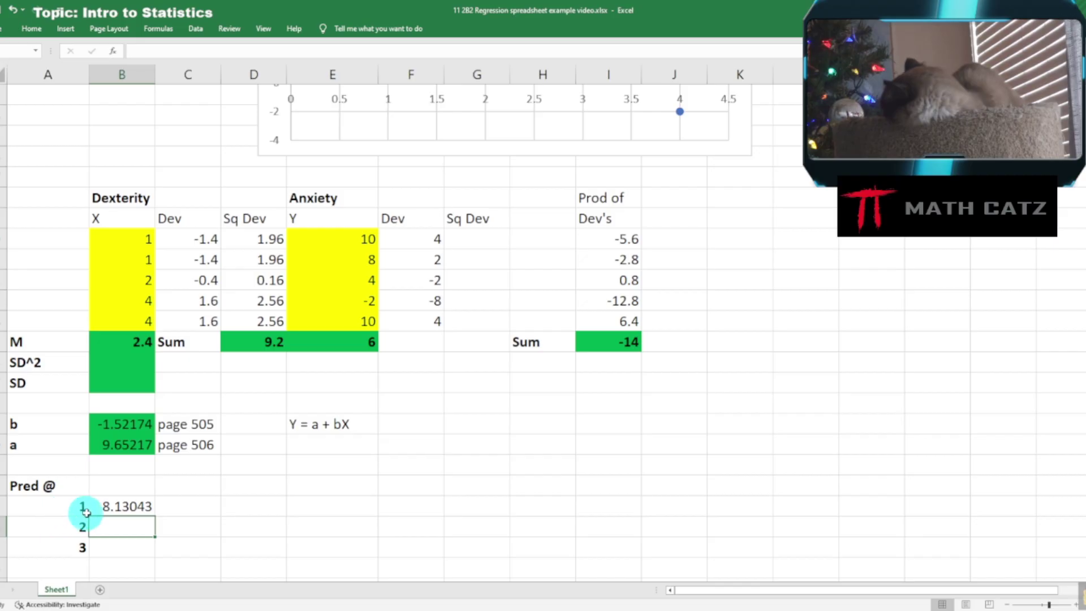
Copy the prediction formula from B33 down to B35 and check the cell references in B34.
{"action": "left_click", "coordinate": [115, 507]}
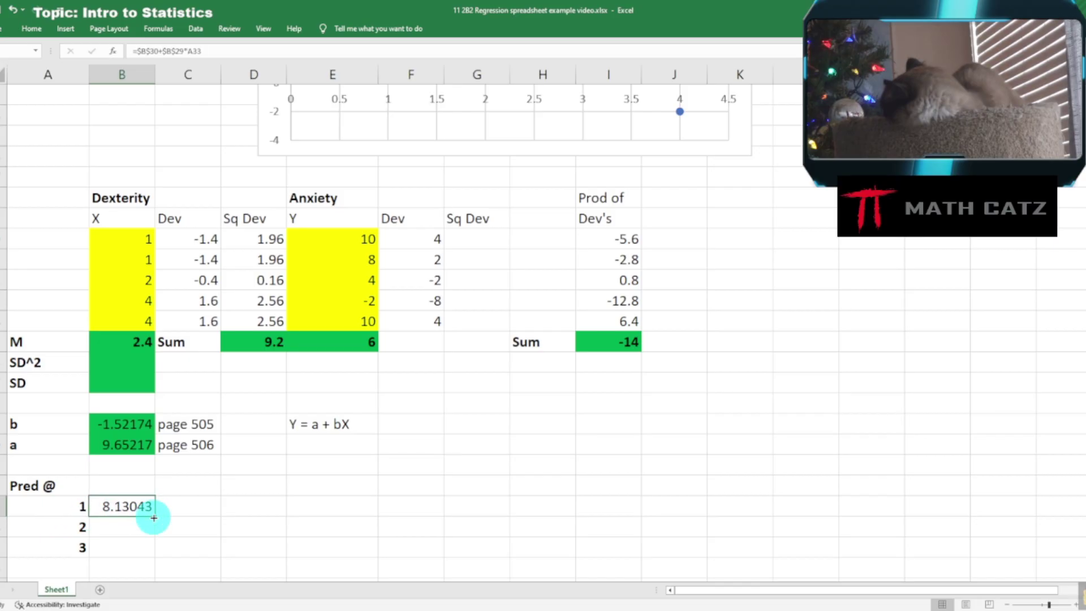
{"action": "left_click_drag", "start_coordinate": [154, 517], "coordinate": [152, 548]}
{"action": "double_click", "coordinate": [138, 527]}
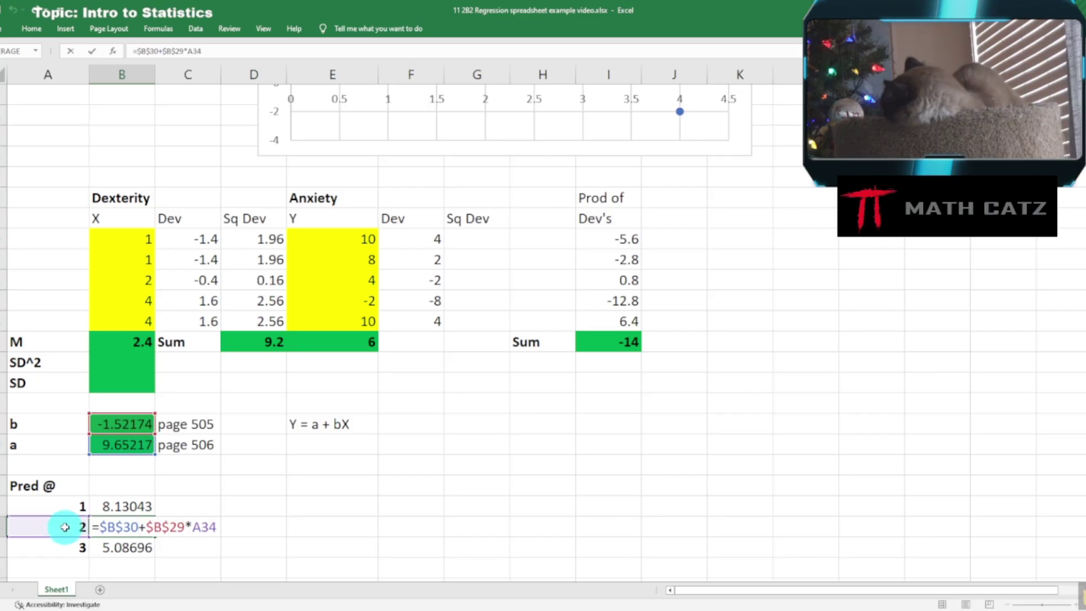
{"action": "key", "text": "ctrl+Return"}
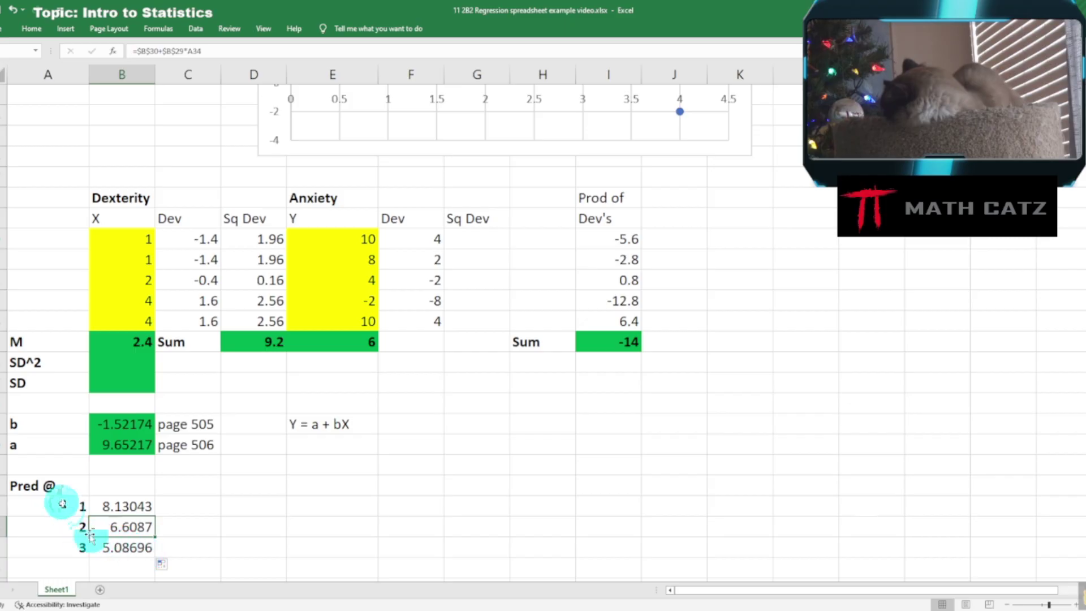
{"action": "left_click_drag", "start_coordinate": [62, 504], "coordinate": [60, 546]}
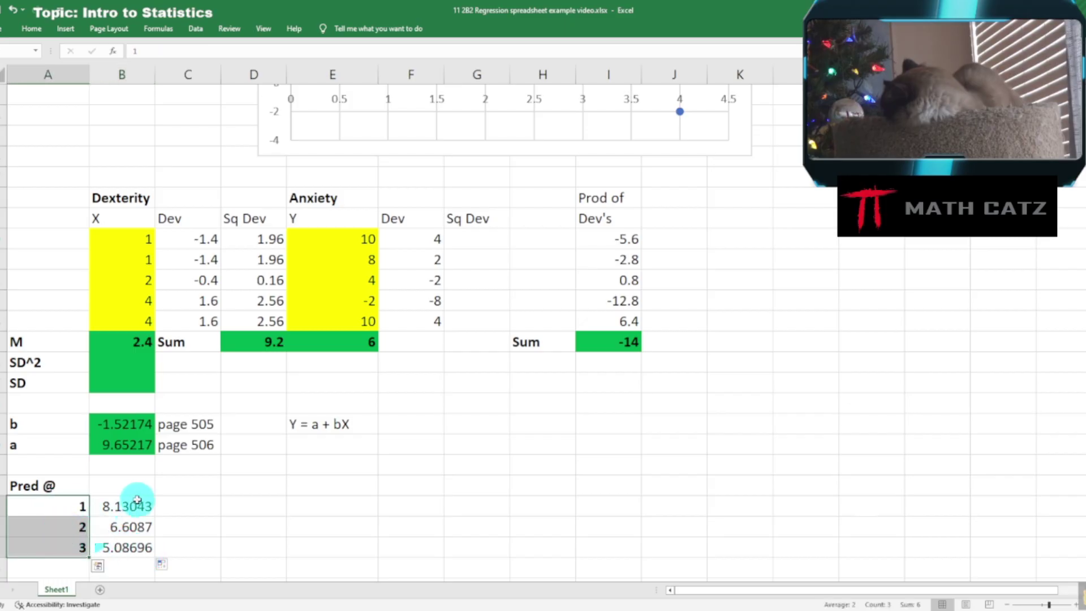
{"action": "left_click_drag", "start_coordinate": [151, 505], "coordinate": [141, 547]}
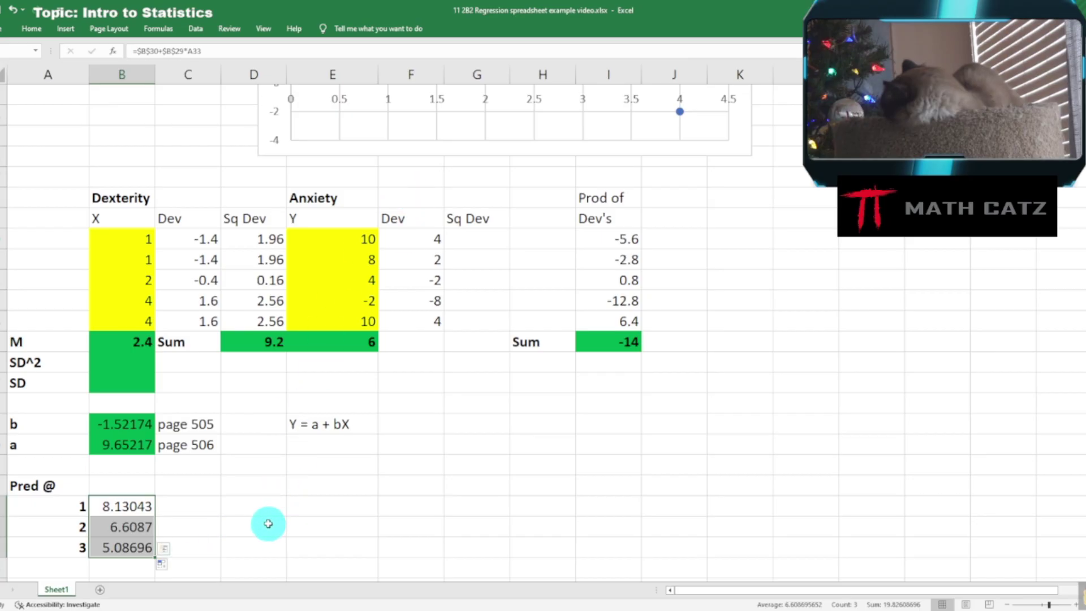
{"action": "left_click", "coordinate": [232, 523]}
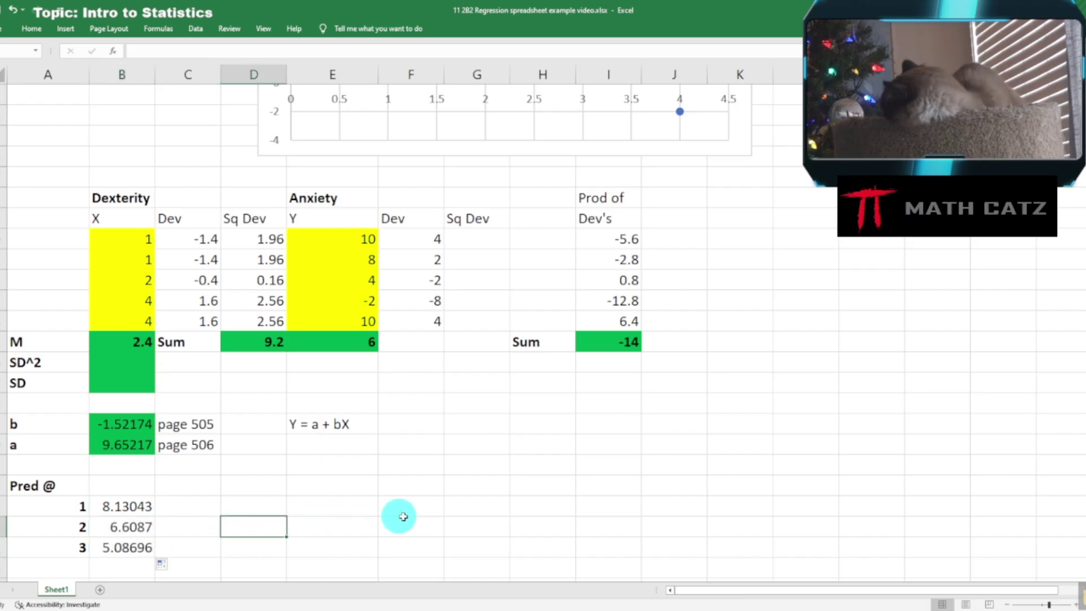
Go to page 535 of the textbook PDF, review the parts required by problem 15, and return to the Excel worksheet.
{"action": "left_click", "coordinate": [306, 610]}
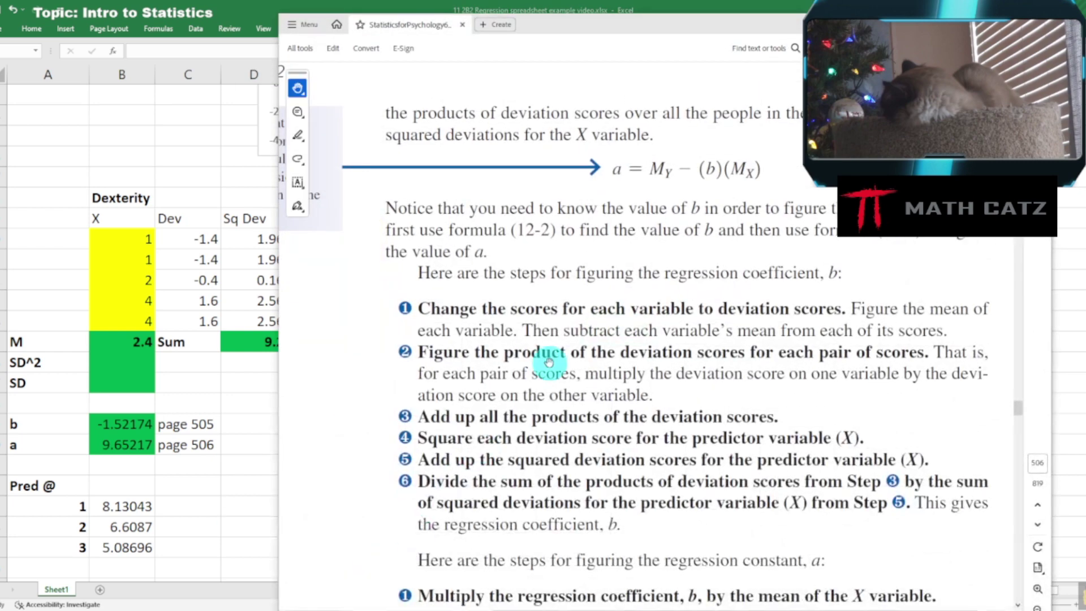
{"action": "left_click", "coordinate": [227, 373]}
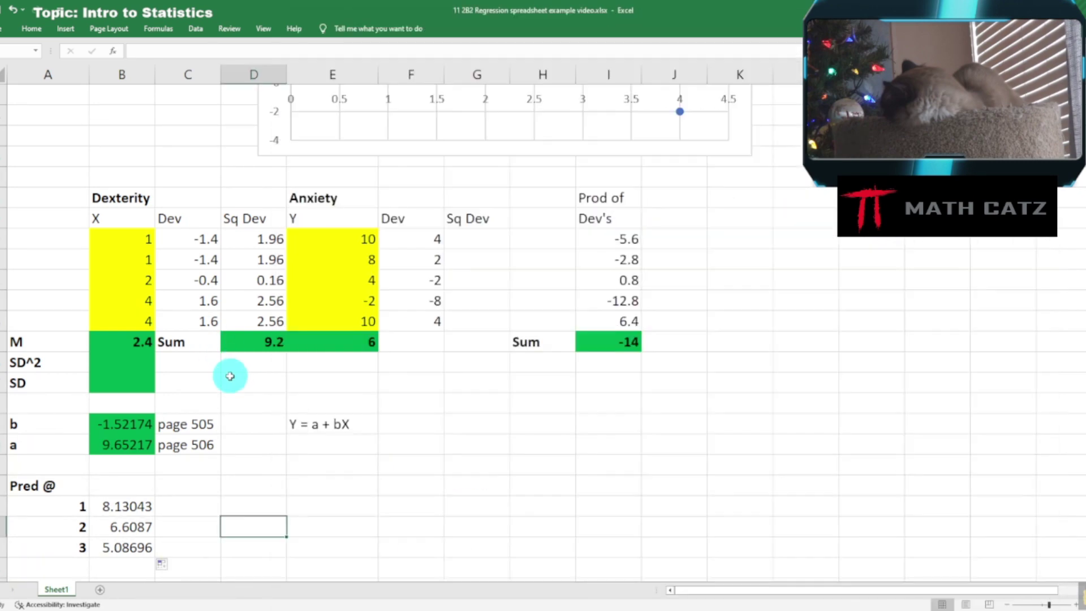
{"action": "scroll", "coordinate": [231, 375], "scroll_direction": "up", "scroll_amount": 4}
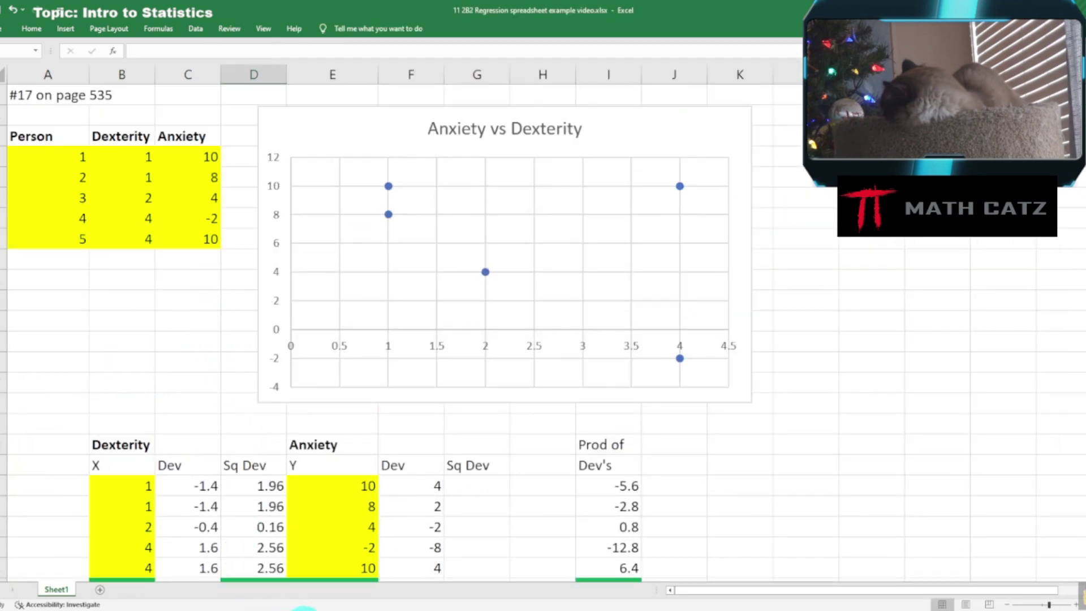
{"action": "left_click", "coordinate": [304, 609]}
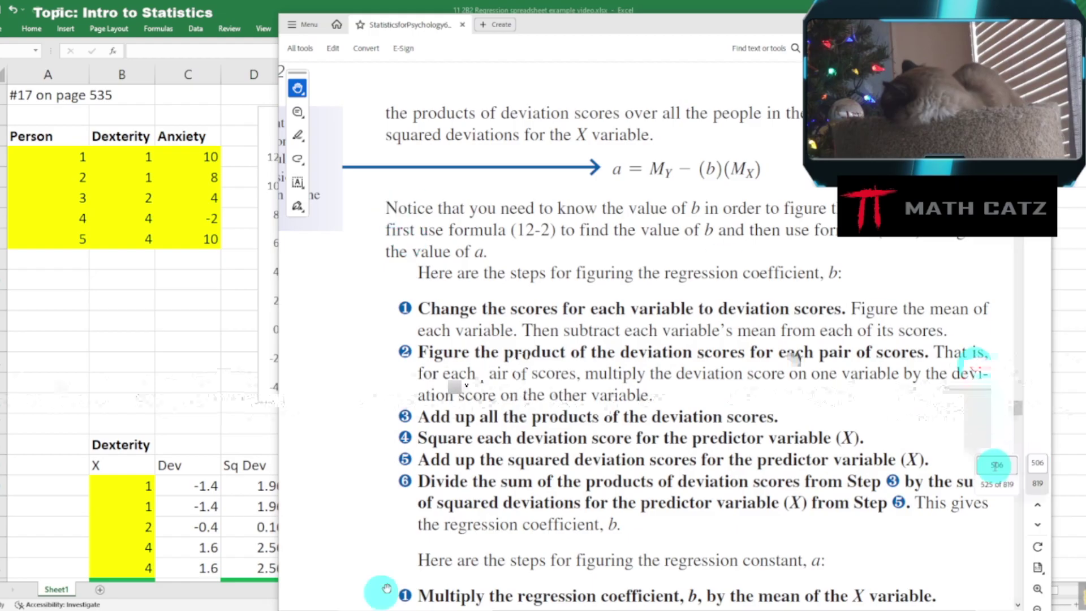
{"action": "left_click", "coordinate": [1011, 463]}
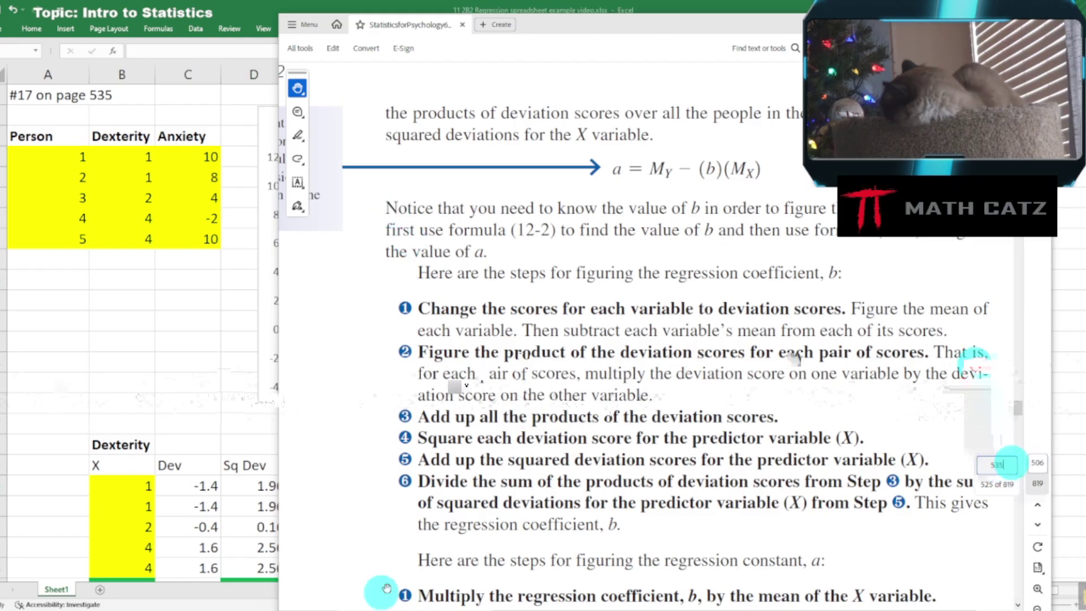
{"action": "key", "text": "Return"}
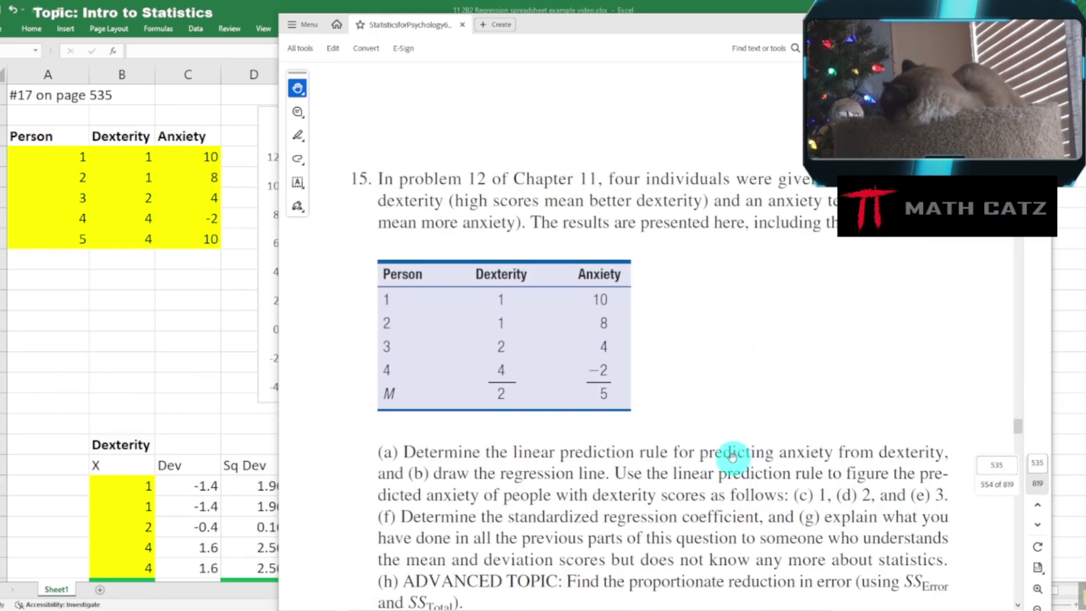
{"action": "scroll", "coordinate": [734, 458], "scroll_direction": "down", "scroll_amount": 3}
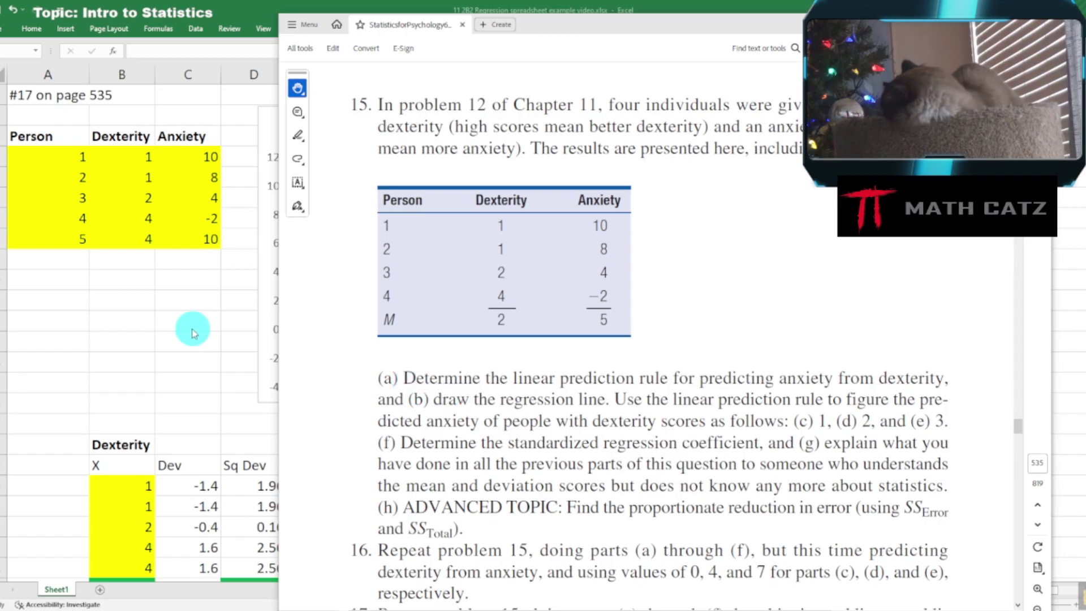
{"action": "key", "text": "alt+Tab"}
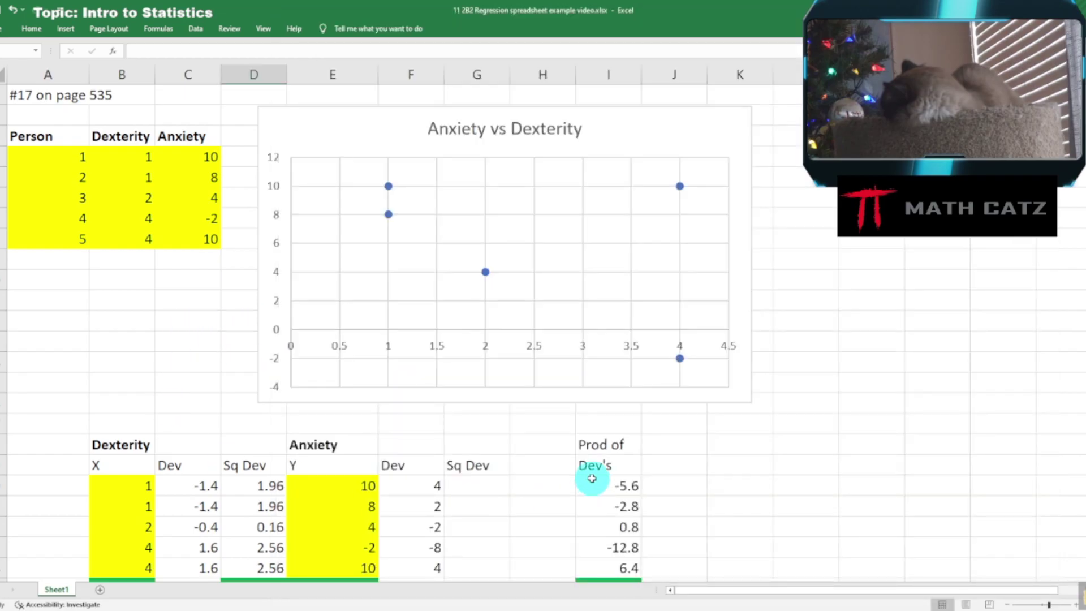
Add a linear trendline with its equation displayed to the Anxiety vs Dexterity chart and compare the equation with coefficients b and a.
{"action": "scroll", "coordinate": [531, 477], "scroll_direction": "down", "scroll_amount": 5}
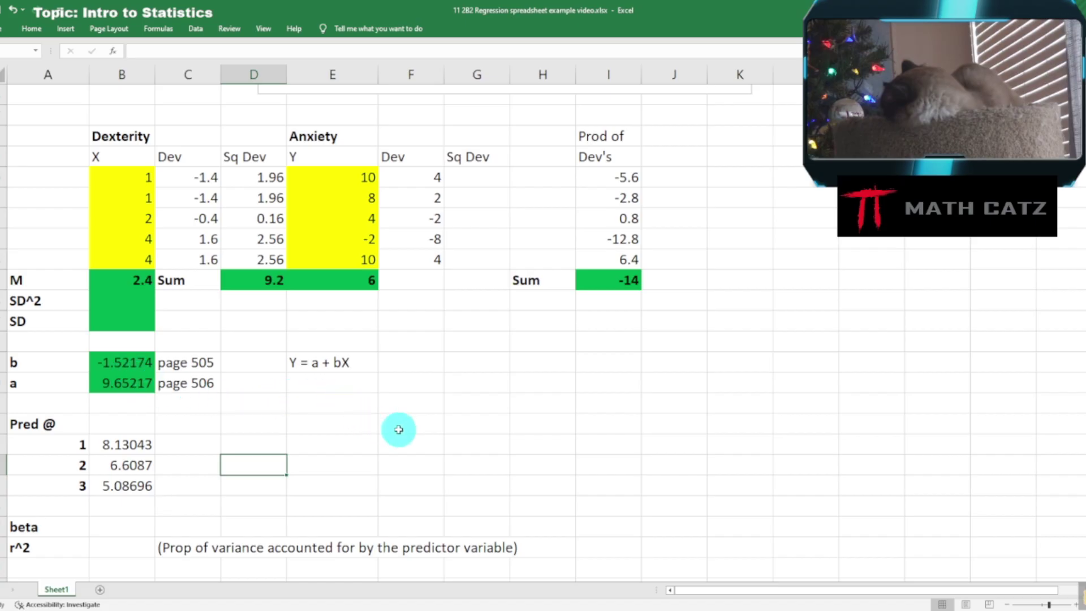
{"action": "scroll", "coordinate": [399, 430], "scroll_direction": "up", "scroll_amount": 5}
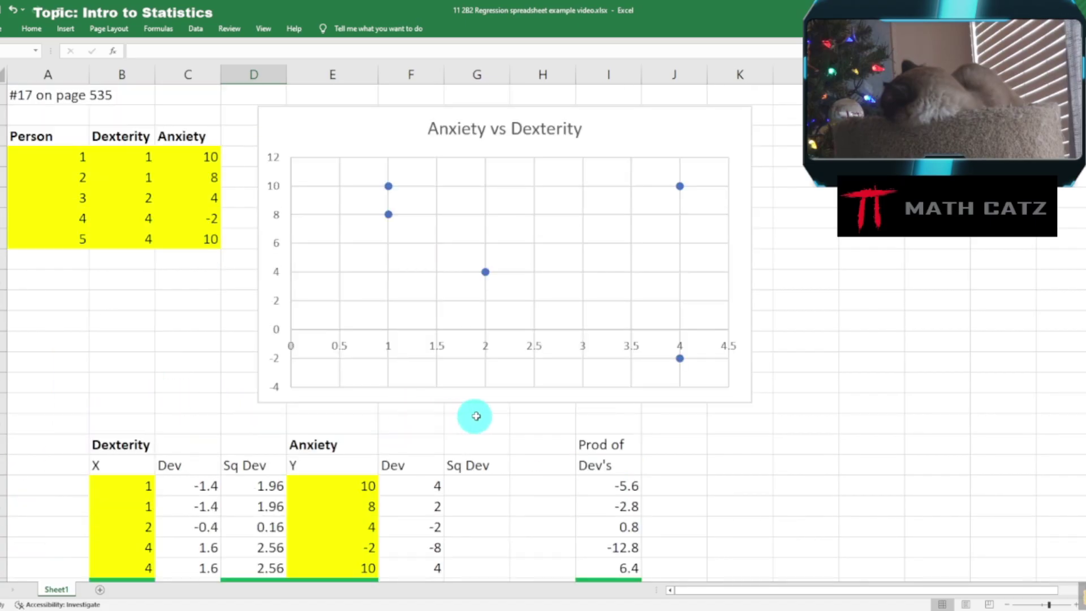
{"action": "scroll", "coordinate": [495, 394], "scroll_direction": "down", "scroll_amount": 4}
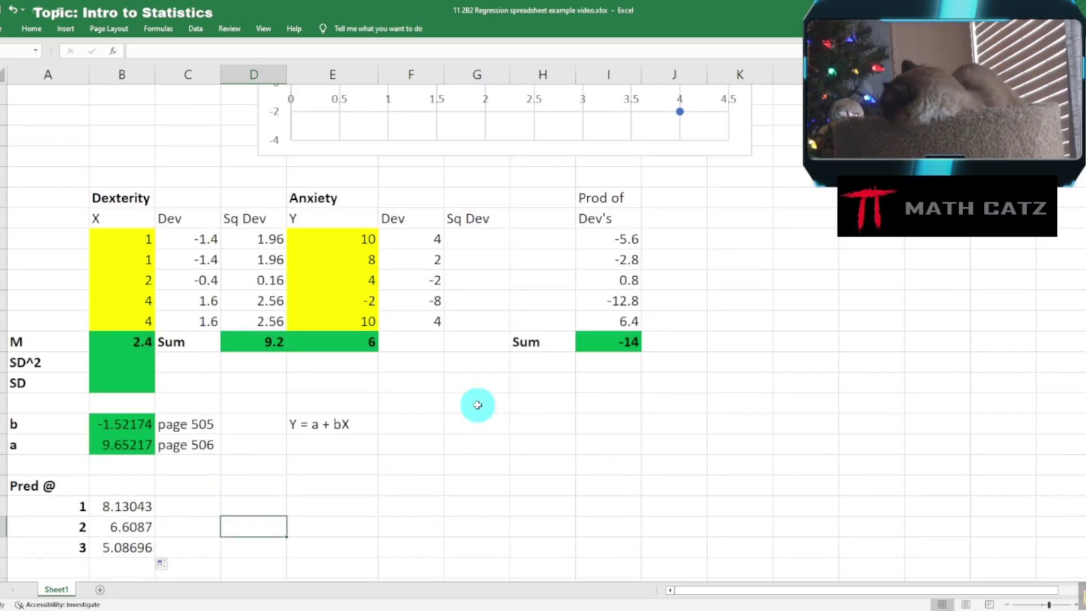
{"action": "scroll", "coordinate": [473, 405], "scroll_direction": "up", "scroll_amount": 4}
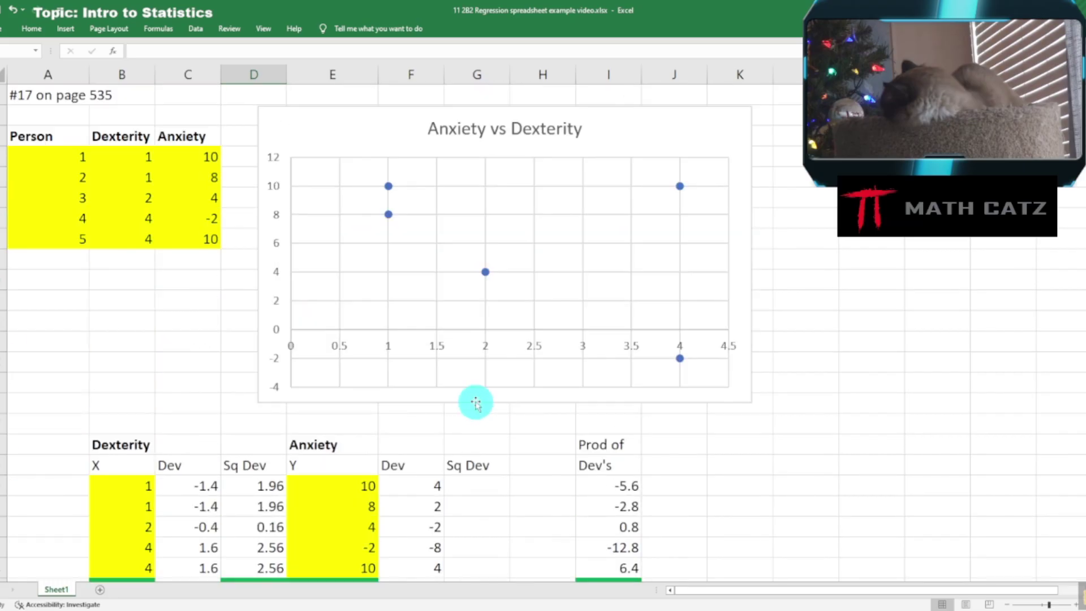
{"action": "left_click", "coordinate": [486, 274]}
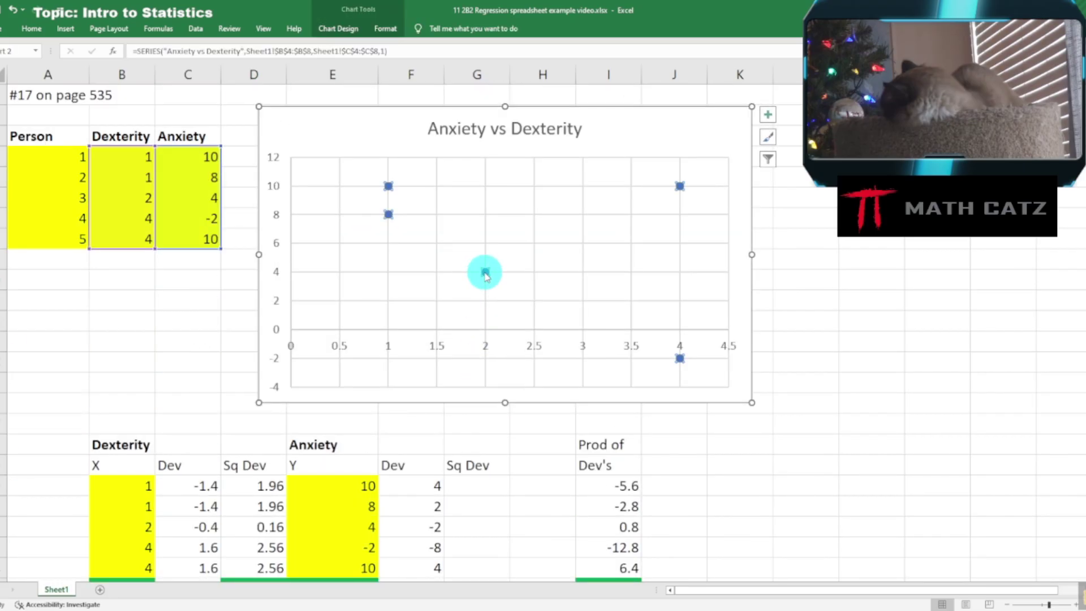
{"action": "right_click", "coordinate": [486, 275]}
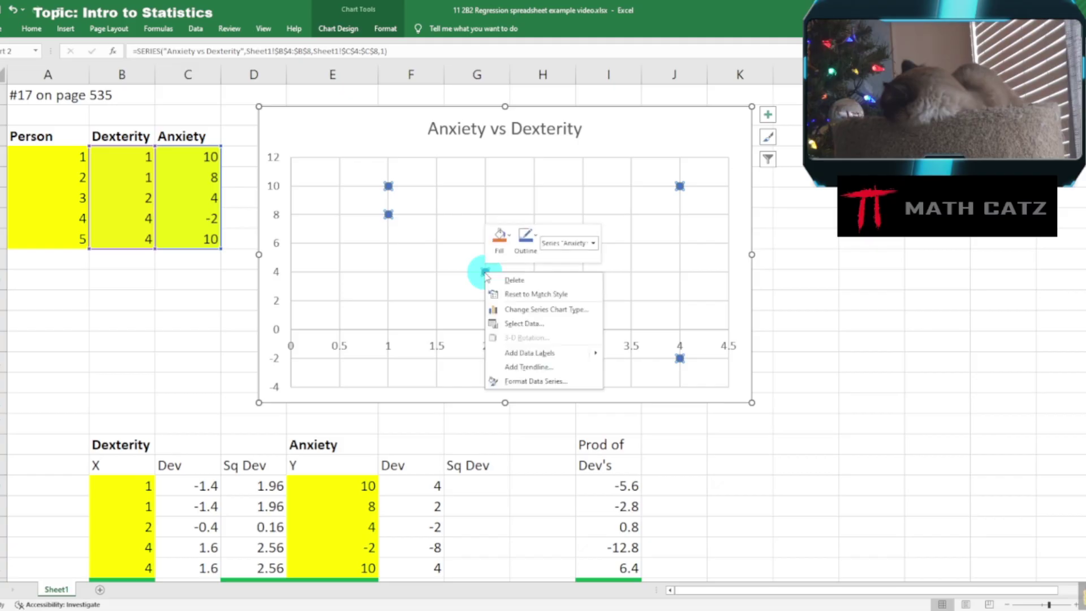
{"action": "left_click", "coordinate": [516, 367]}
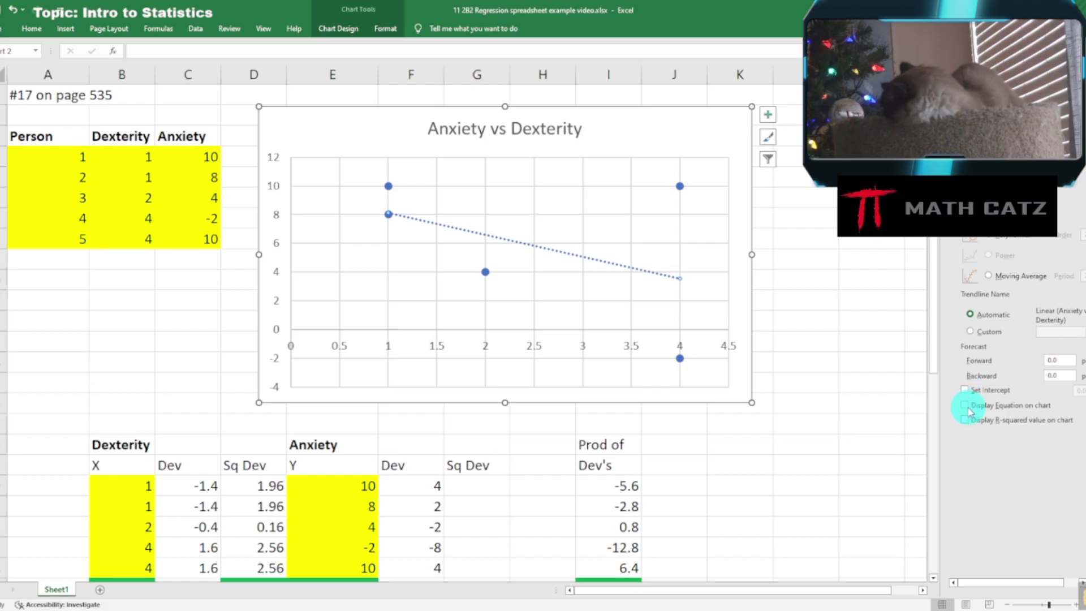
{"action": "left_click", "coordinate": [802, 396]}
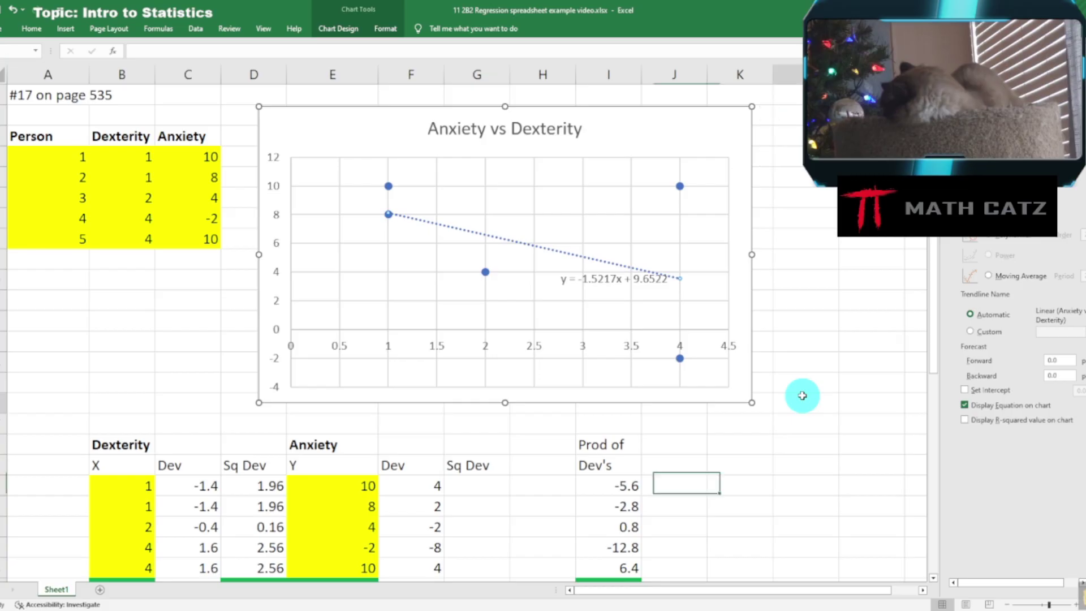
{"action": "scroll", "coordinate": [801, 396], "scroll_direction": "down", "scroll_amount": 3}
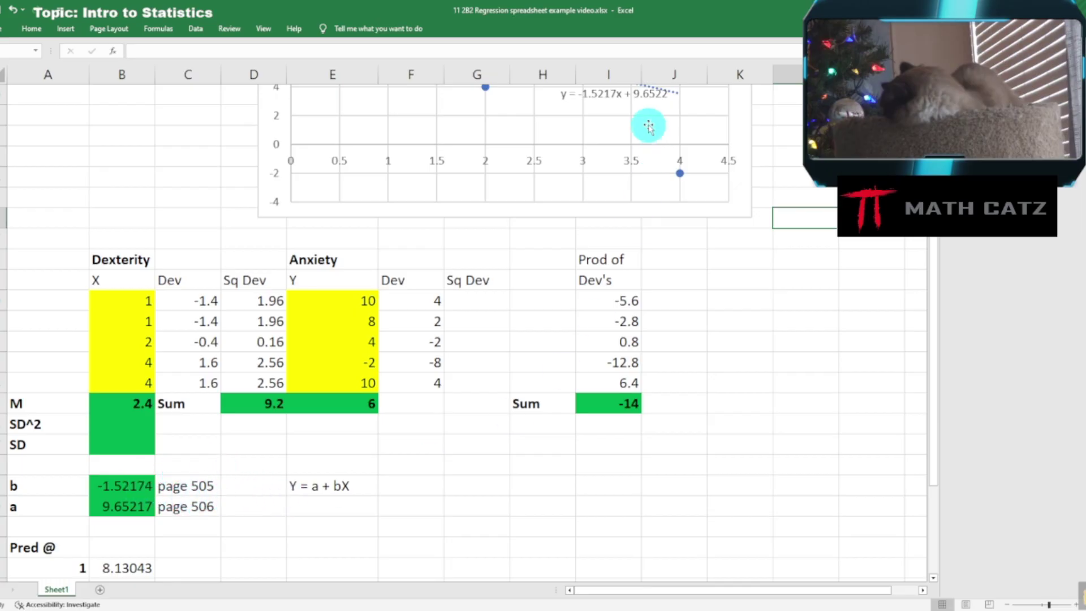
{"action": "scroll", "coordinate": [751, 346], "scroll_direction": "up", "scroll_amount": 3}
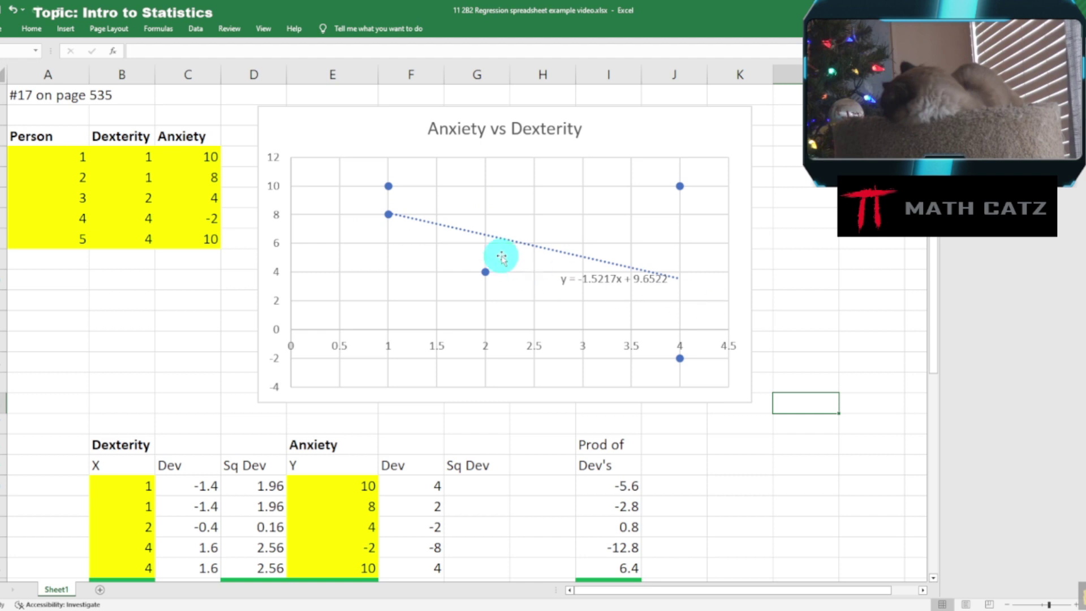
{"action": "right_click", "coordinate": [486, 273]}
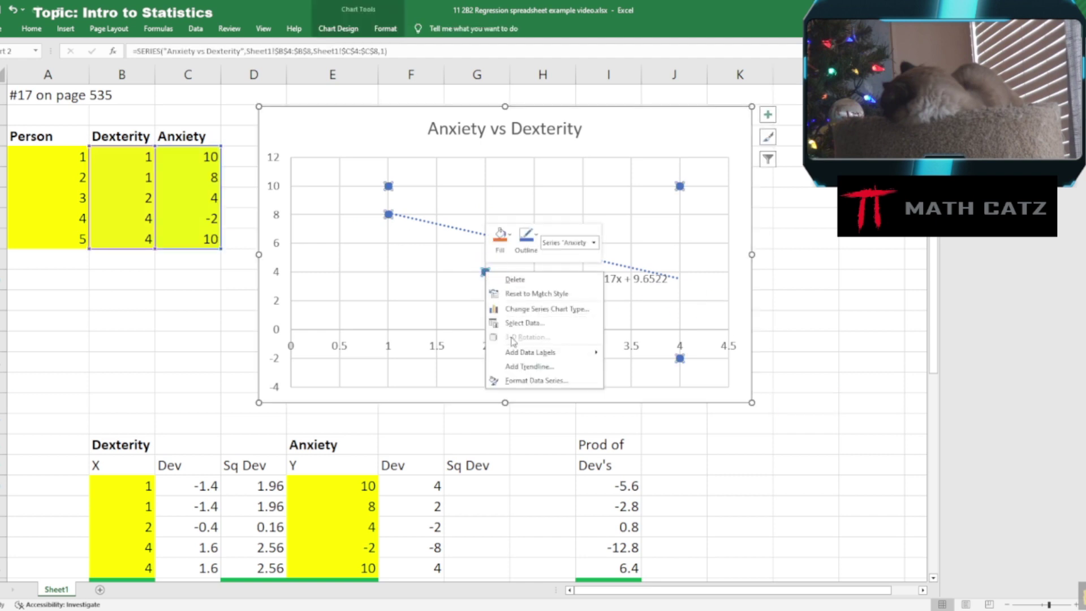
{"action": "left_click", "coordinate": [819, 379]}
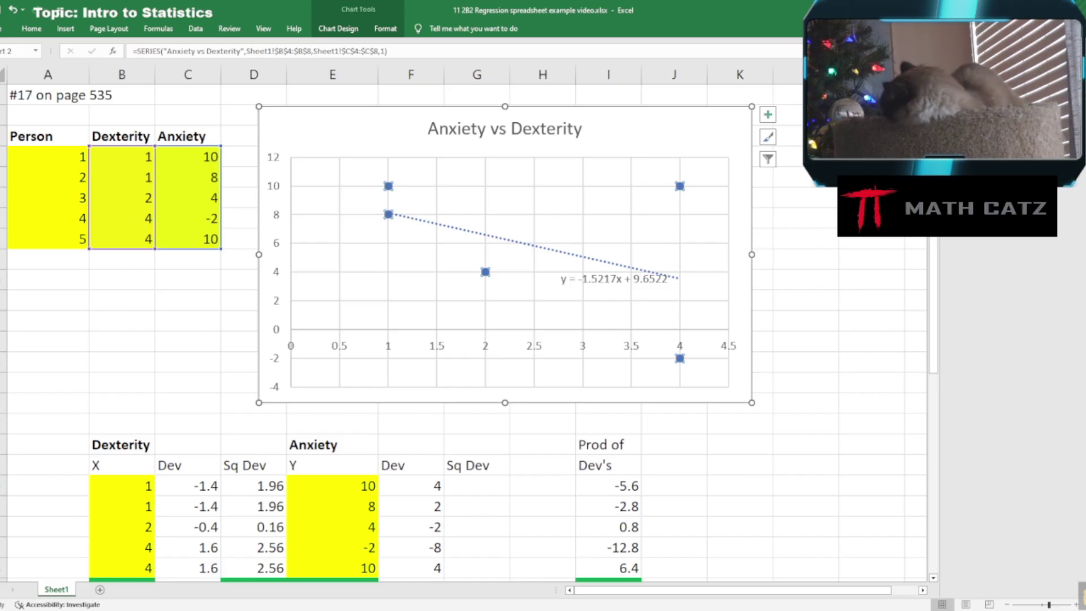
{"action": "left_click", "coordinate": [915, 276]}
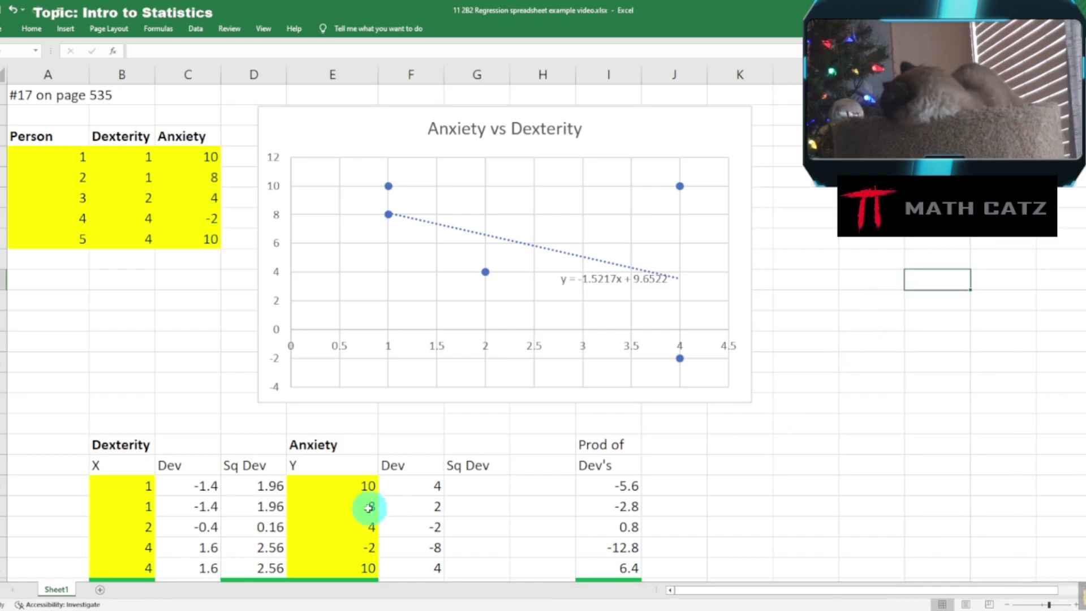
Review the remaining parts of problem 15 in the textbook PDF and return to the beta and r^2 rows of the Excel worksheet.
{"action": "key", "text": "alt+Tab"}
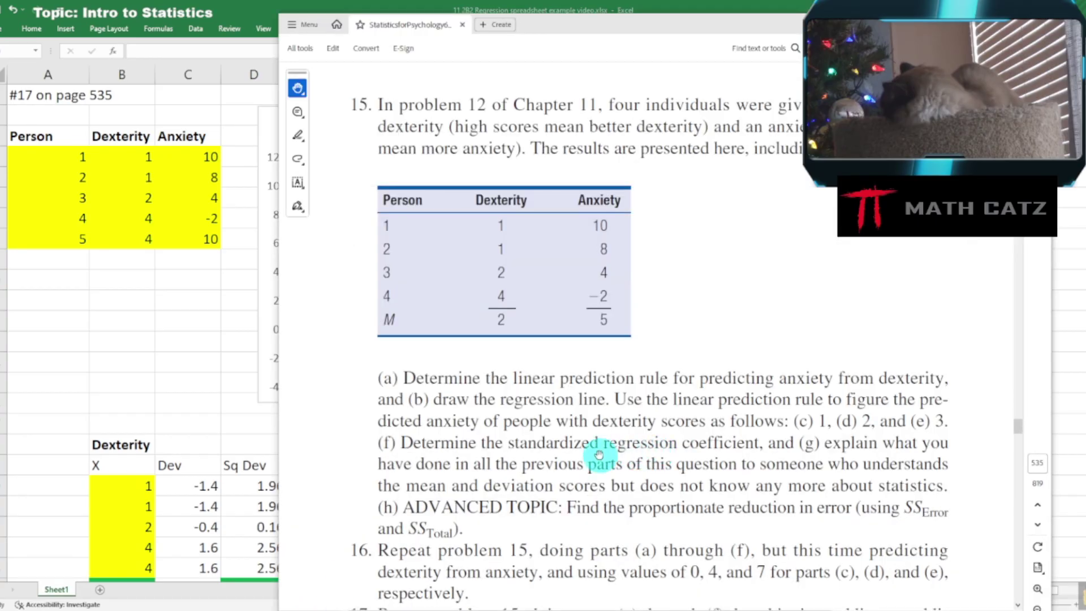
{"action": "left_click", "coordinate": [213, 371]}
{"action": "scroll", "coordinate": [407, 441], "scroll_direction": "down", "scroll_amount": 7}
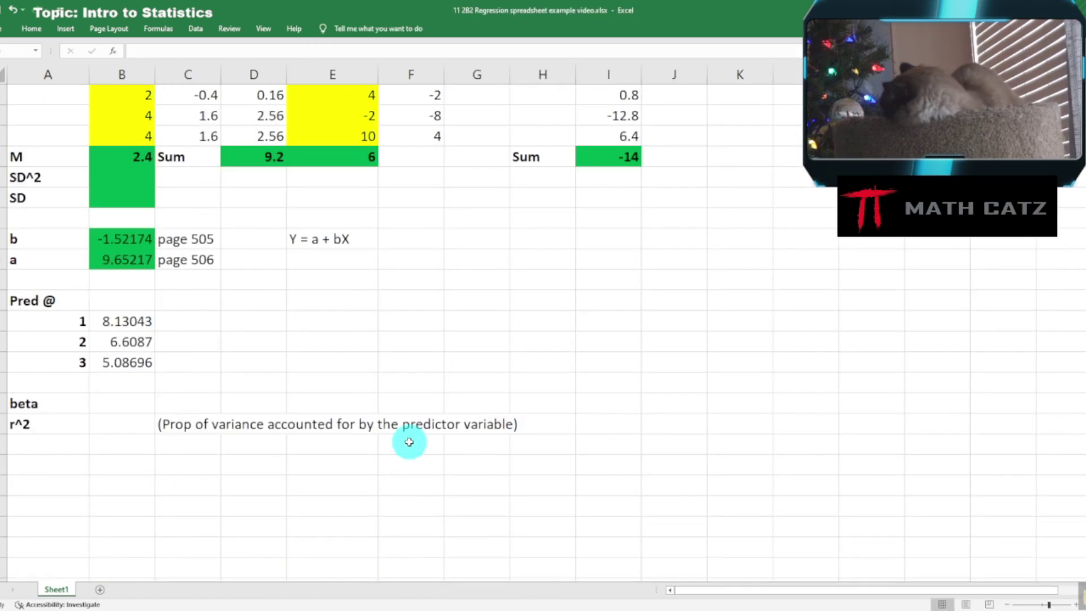
{"action": "scroll", "coordinate": [409, 441], "scroll_direction": "up", "scroll_amount": 1}
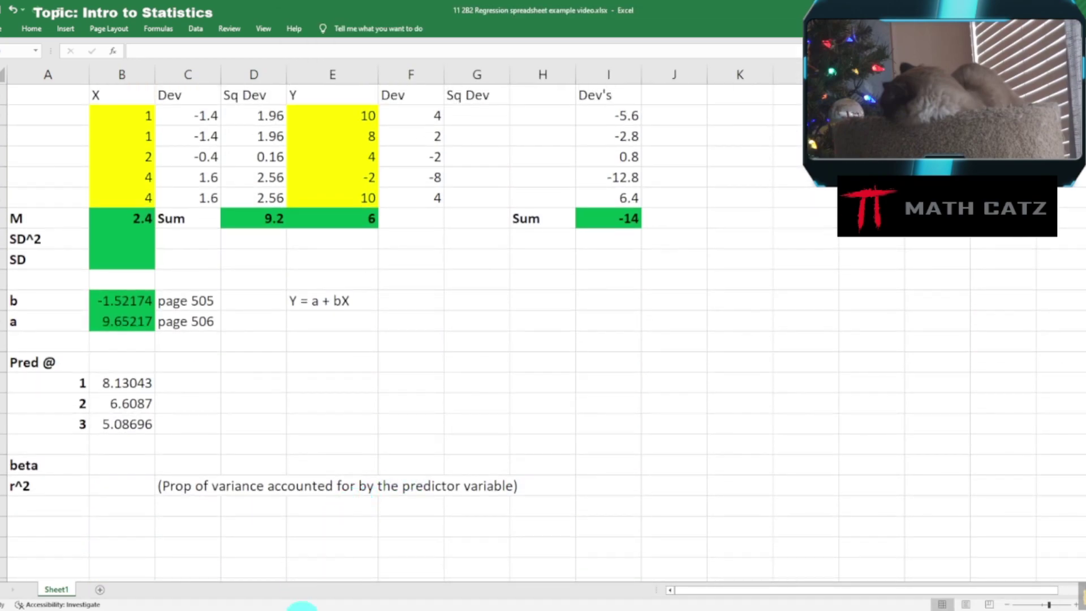
Go to page 506 of the textbook PDF and read on to the standardized regression coefficient formula (12-4) on page 510.
{"action": "left_click", "coordinate": [307, 610]}
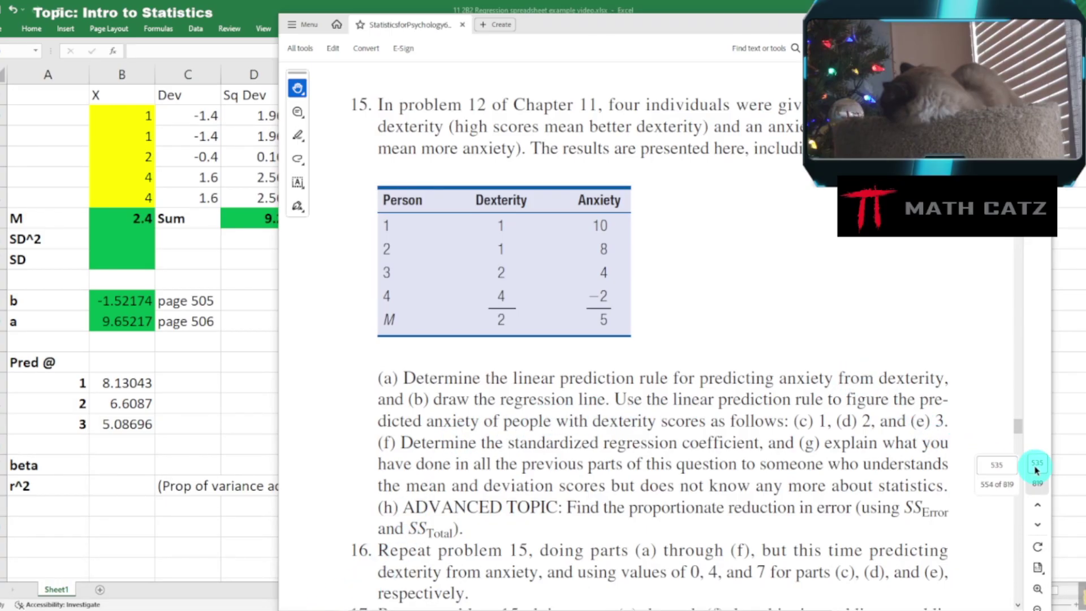
{"action": "left_click", "coordinate": [998, 461]}
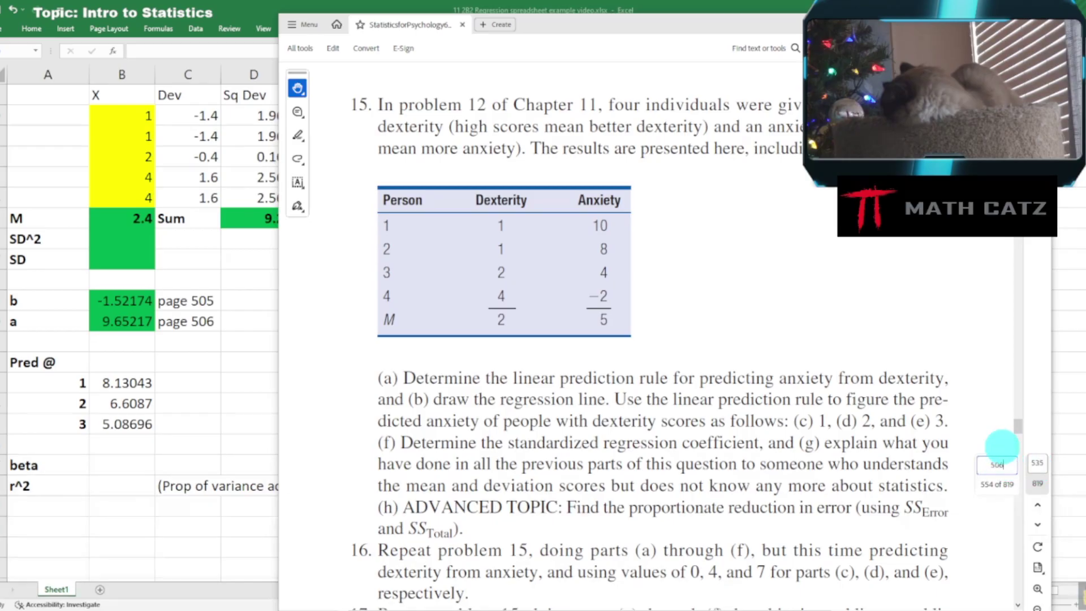
{"action": "key", "text": "Return"}
{"action": "scroll", "coordinate": [720, 198], "scroll_direction": "down", "scroll_amount": 10}
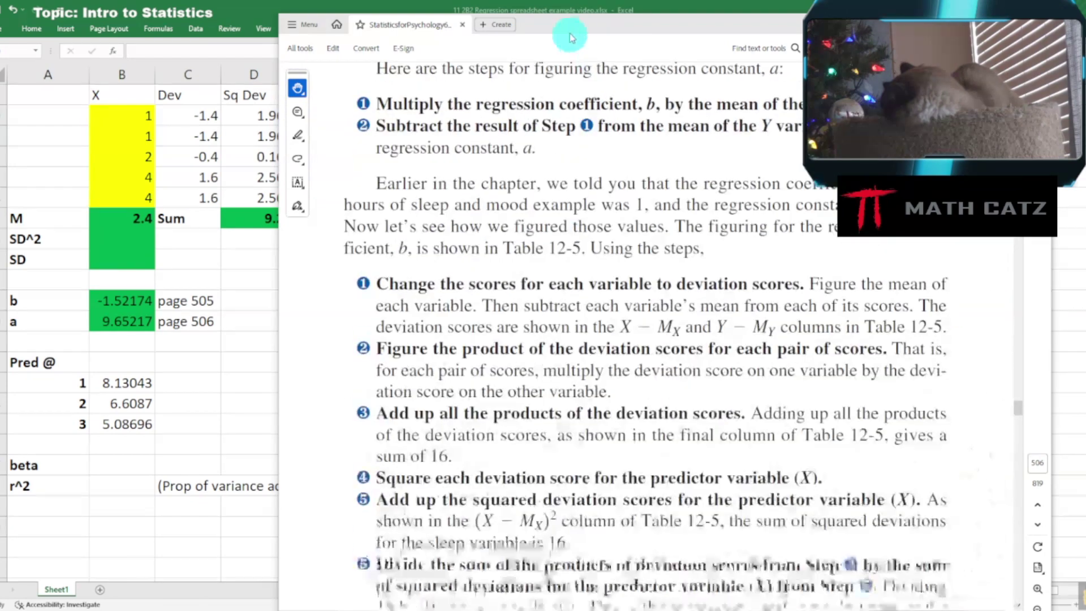
{"action": "scroll", "coordinate": [653, 328], "scroll_direction": "down", "scroll_amount": 15}
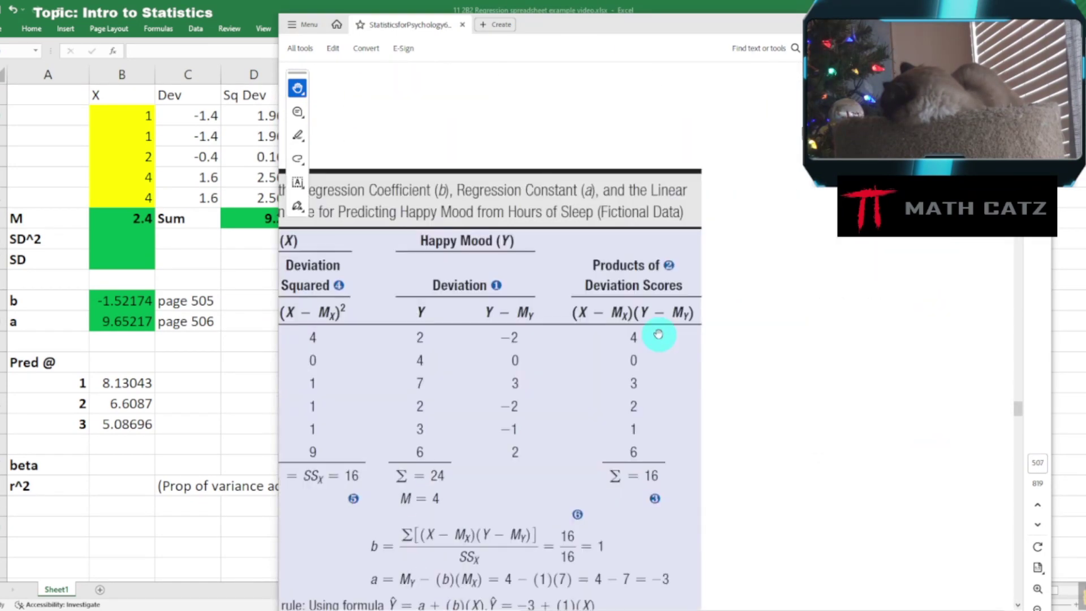
{"action": "scroll", "coordinate": [658, 334], "scroll_direction": "down", "scroll_amount": 15}
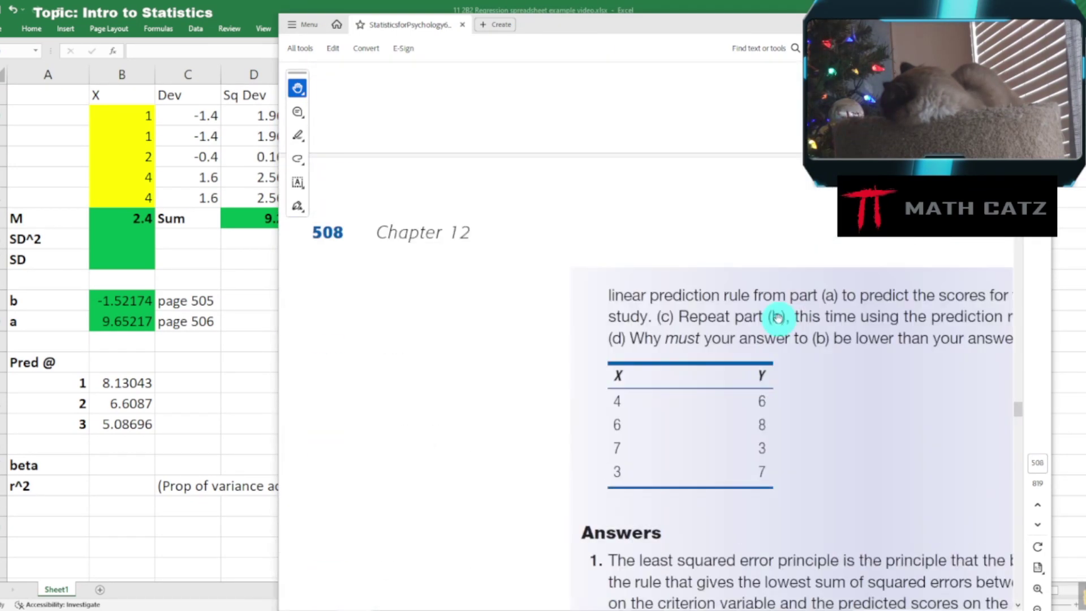
{"action": "scroll", "coordinate": [778, 318], "scroll_direction": "down", "scroll_amount": 15}
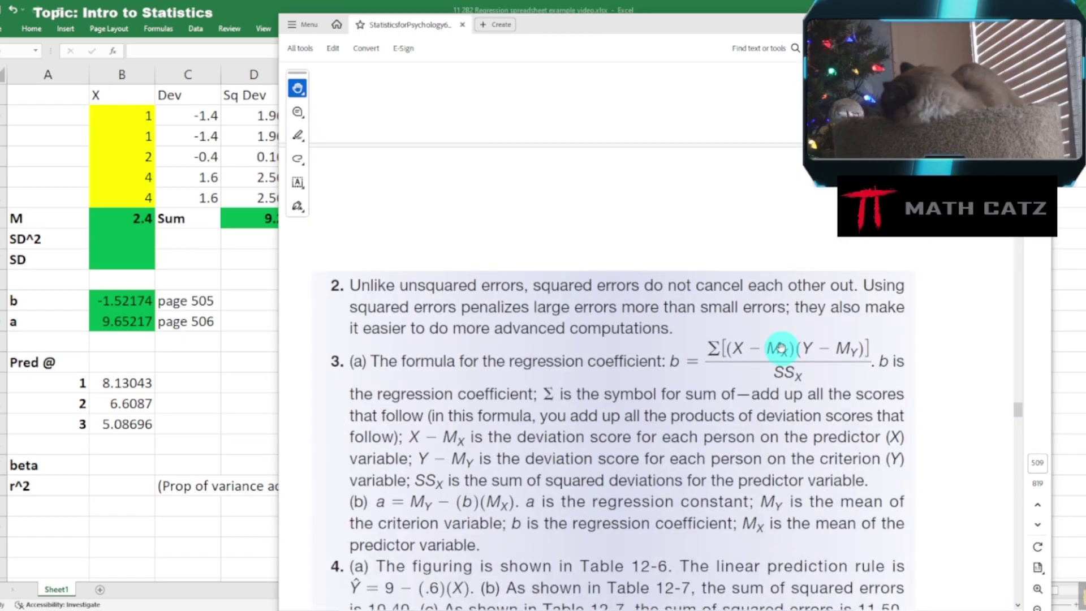
{"action": "scroll", "coordinate": [780, 347], "scroll_direction": "down", "scroll_amount": 15}
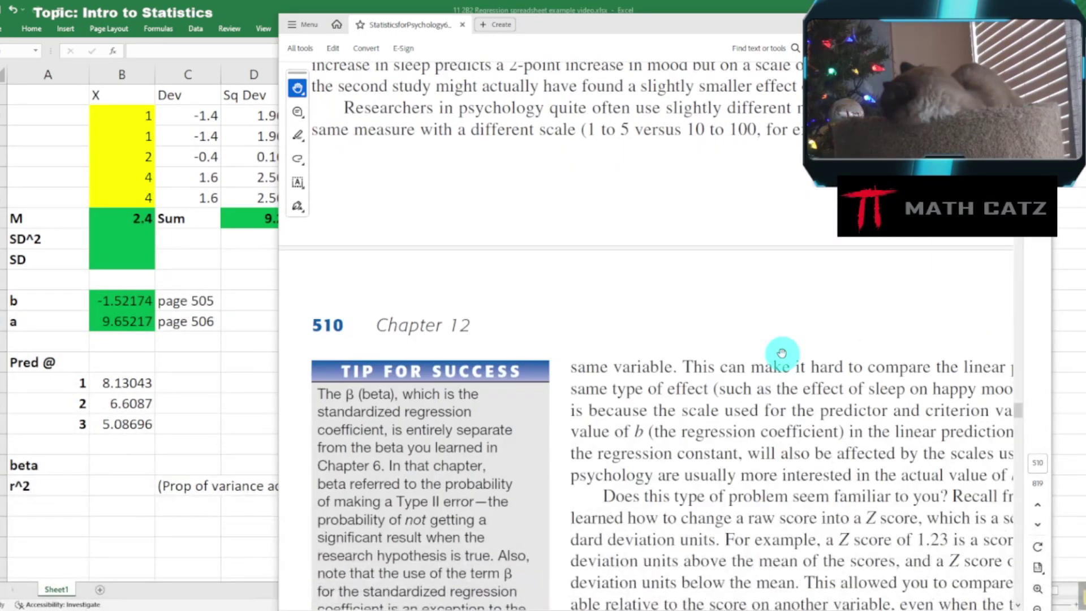
{"action": "scroll", "coordinate": [781, 353], "scroll_direction": "down", "scroll_amount": 15}
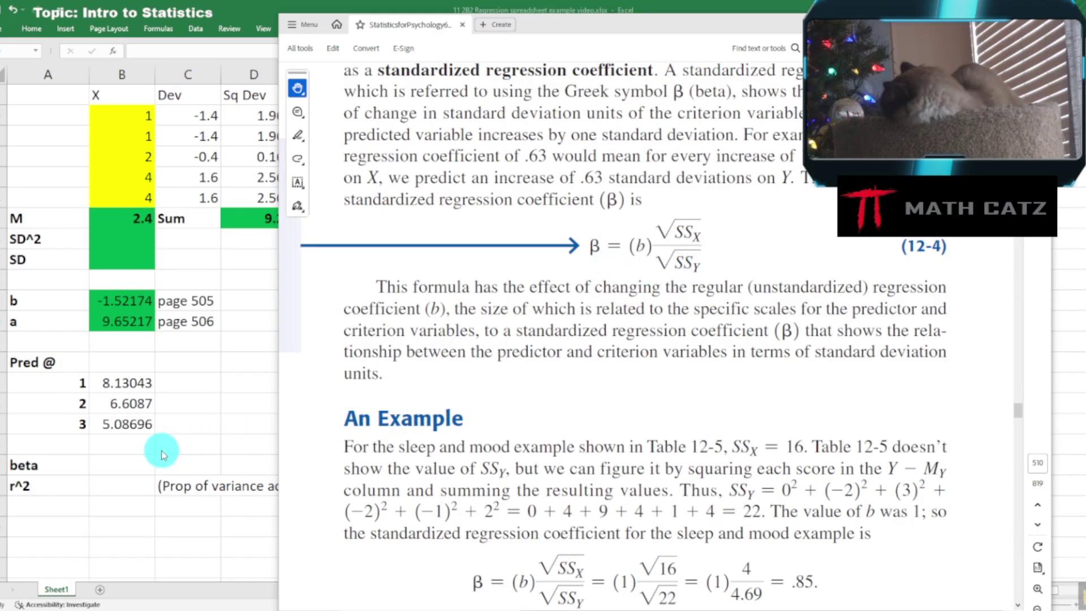
Back in the Excel worksheet, start the beta formula in B37 as =B29*SQRT() with the square root's argument left empty.
{"action": "left_click", "coordinate": [116, 465]}
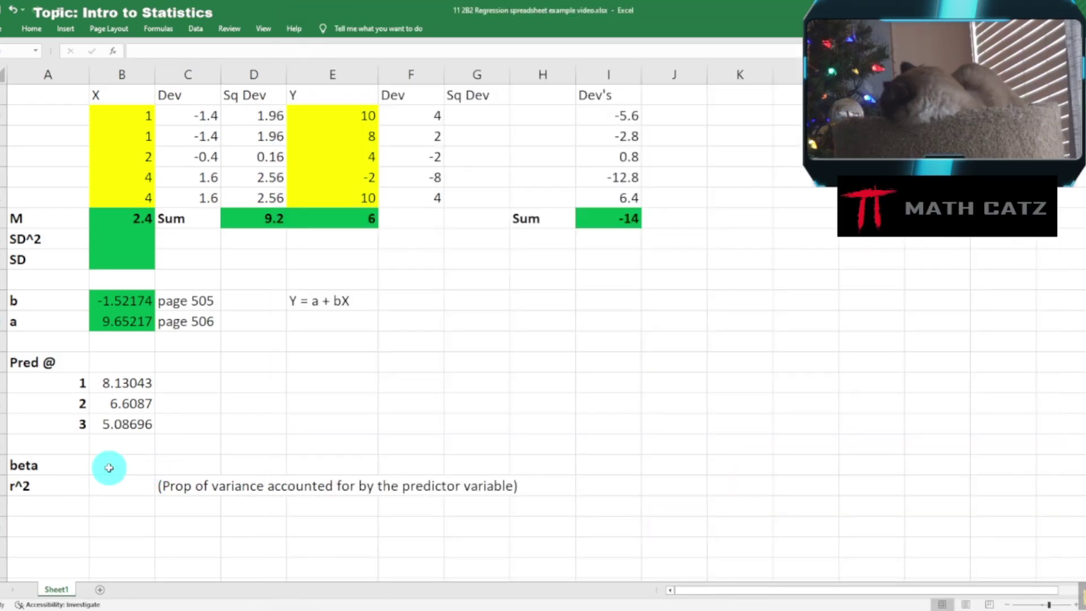
{"action": "type", "text": "="}
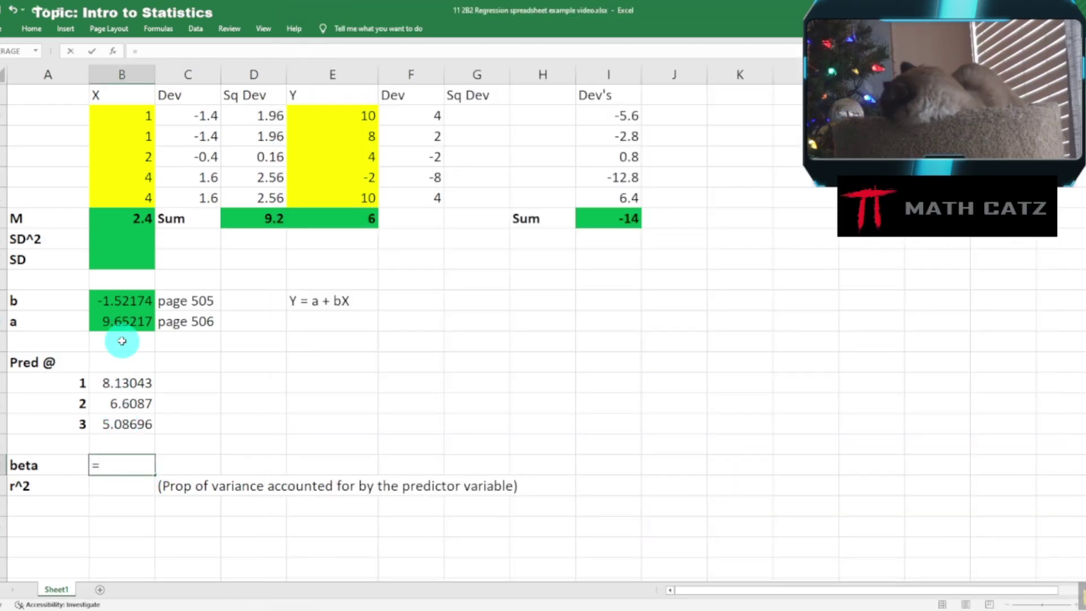
{"action": "left_click", "coordinate": [119, 298]}
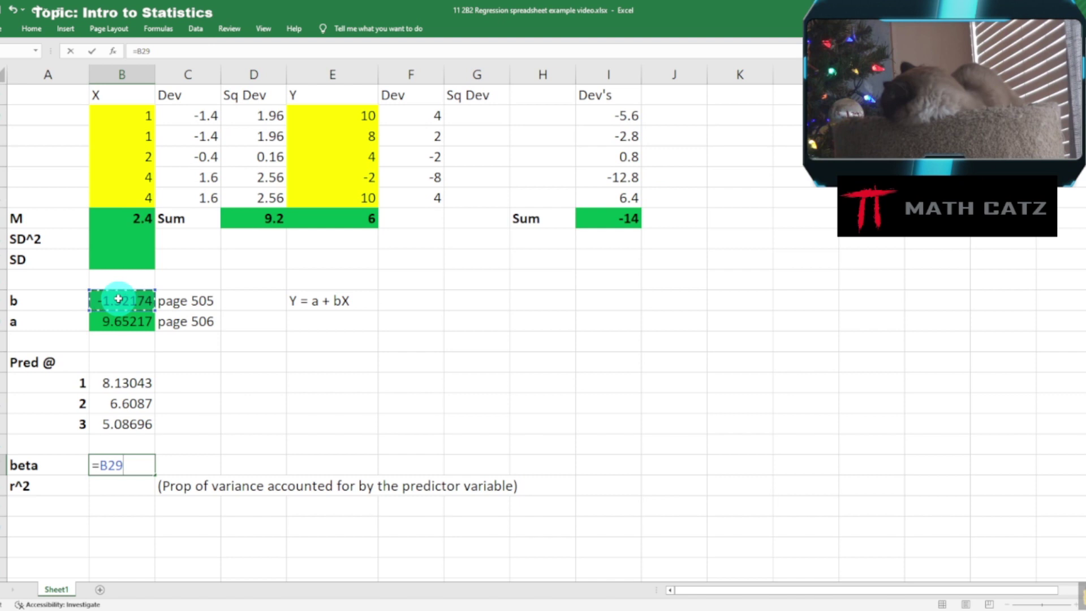
{"action": "type", "text": "*"}
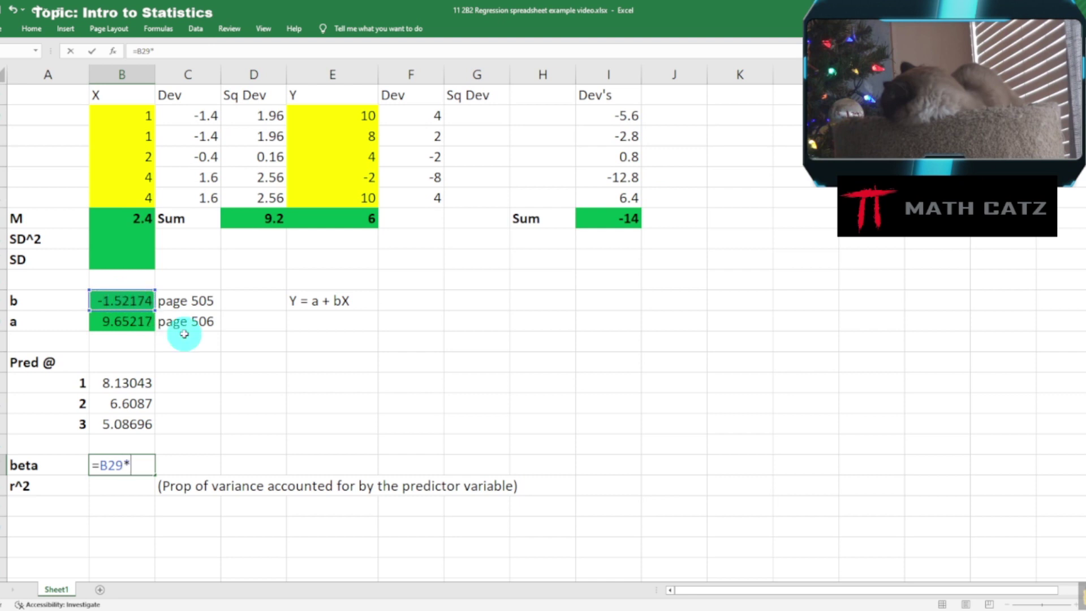
{"action": "type", "text": "sq"}
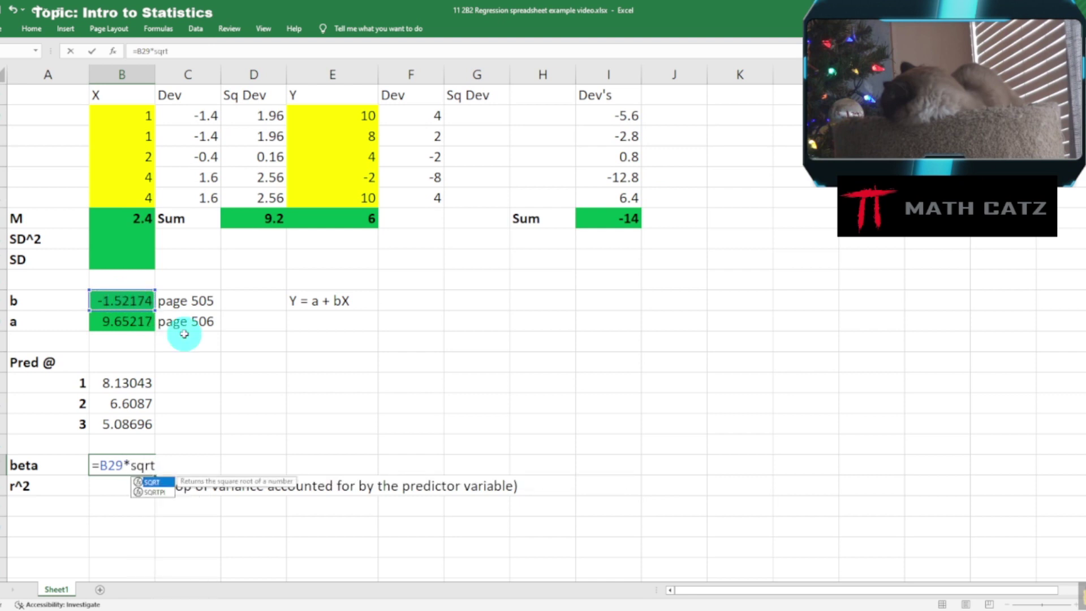
{"action": "type", "text": "rt"}
{"action": "key", "text": "Tab"}
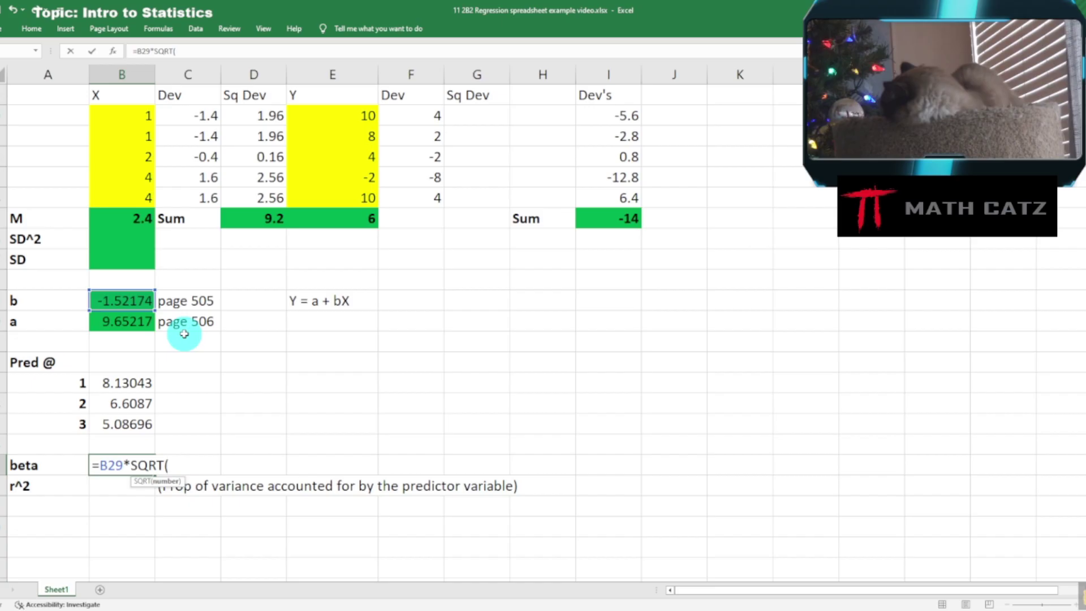
{"action": "type", "text": ")"}
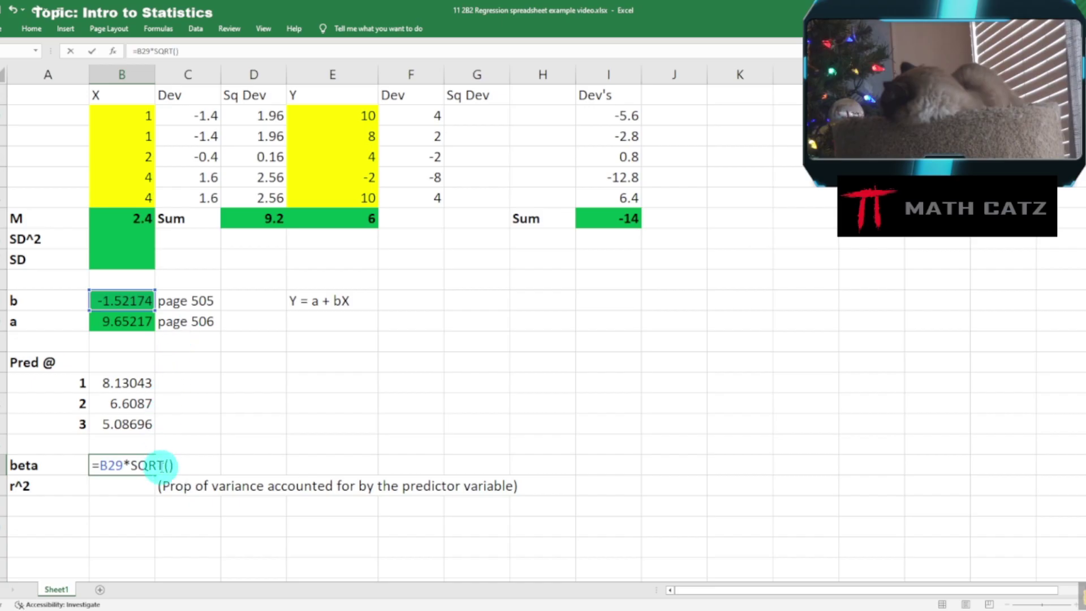
{"action": "left_click", "coordinate": [170, 465]}
Check the beta formula in the textbook PDF and complete B37 in Excel as =B29*SQRT(D25).
{"action": "left_click", "coordinate": [309, 609]}
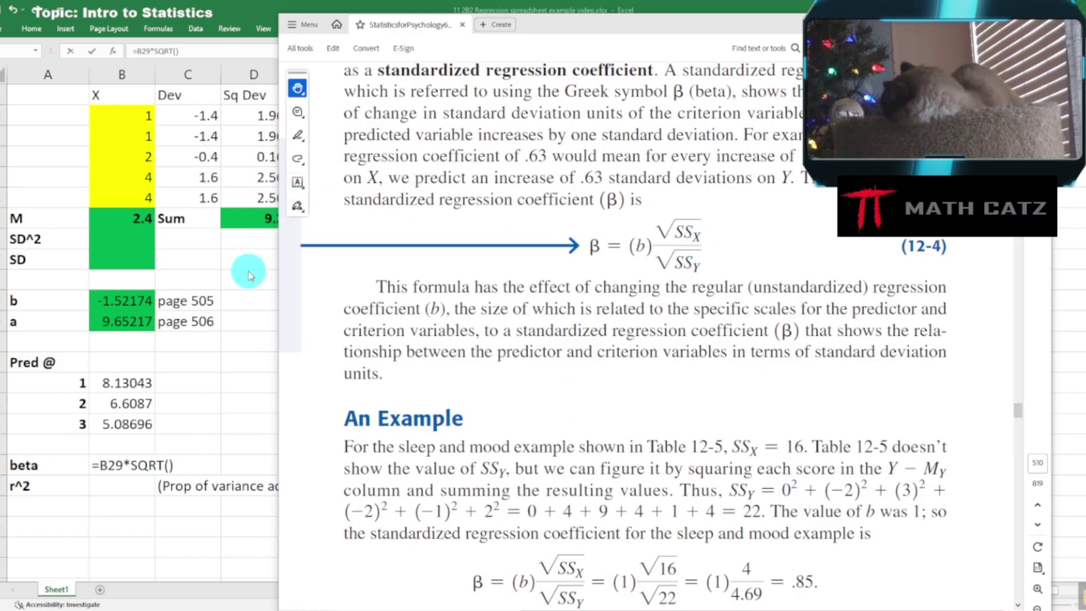
{"action": "left_click", "coordinate": [201, 10]}
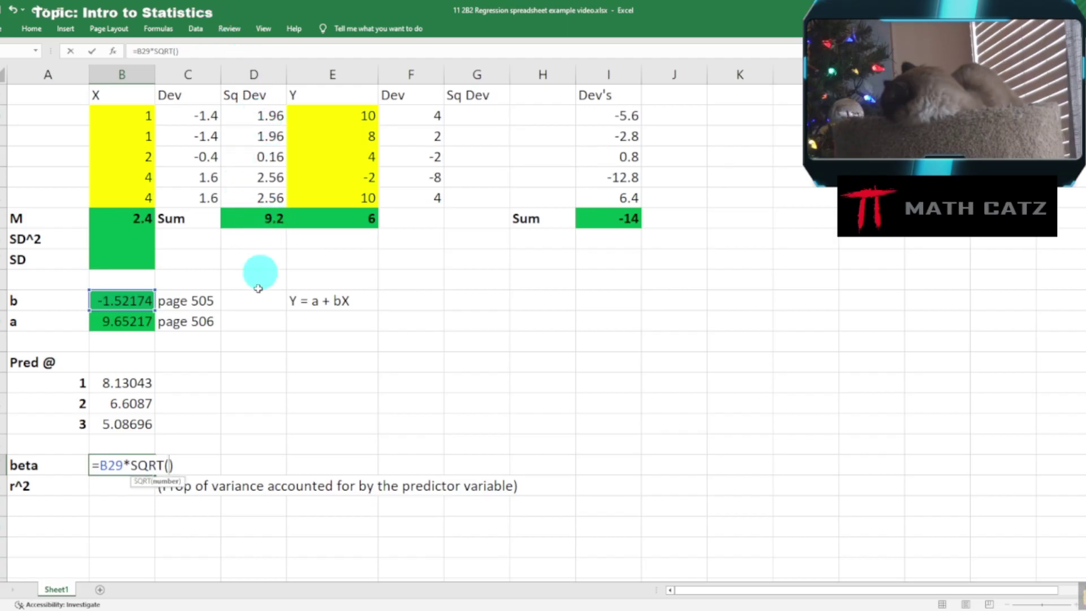
{"action": "left_click", "coordinate": [249, 219]}
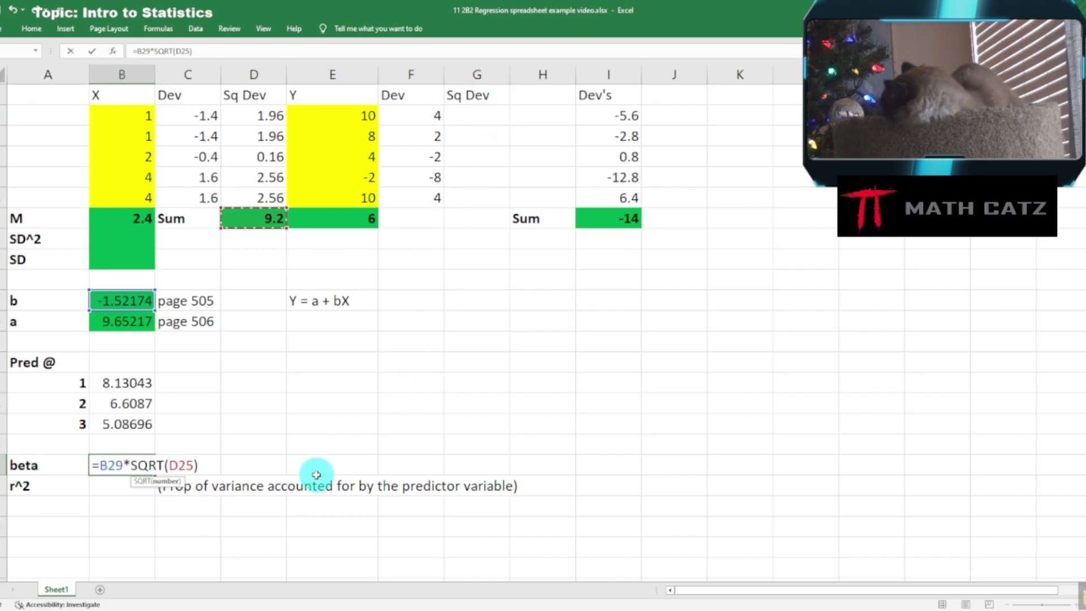
{"action": "key", "text": "Return"}
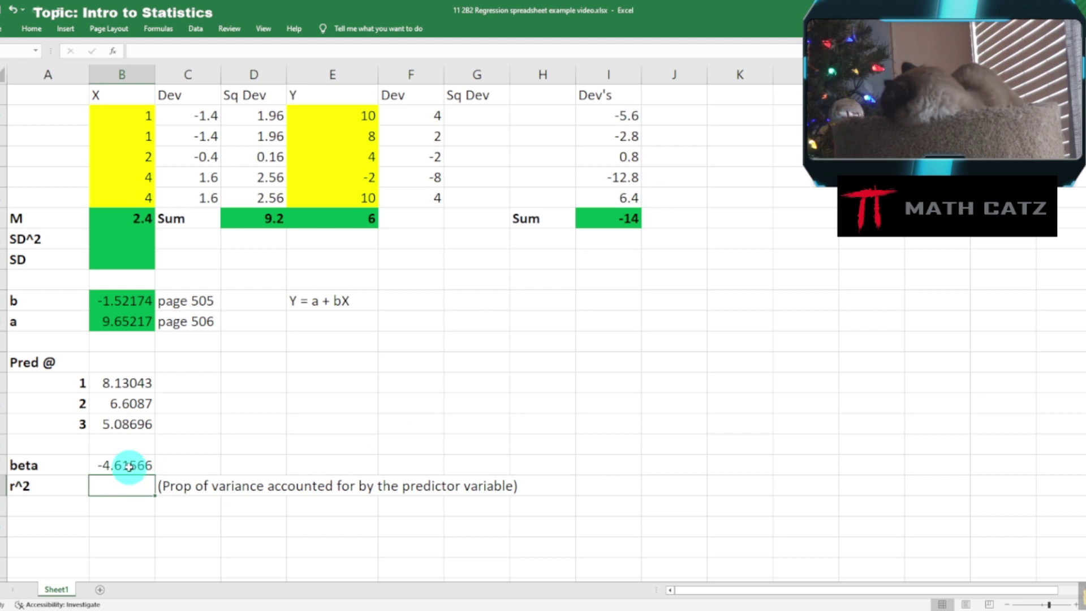
Copy the squared deviation formula from D20 to G20, check its reference, and fill it down to G24 for the anxiety scores.
{"action": "scroll", "coordinate": [475, 359], "scroll_direction": "up", "scroll_amount": 3}
{"action": "scroll", "coordinate": [485, 366], "scroll_direction": "down", "scroll_amount": 1}
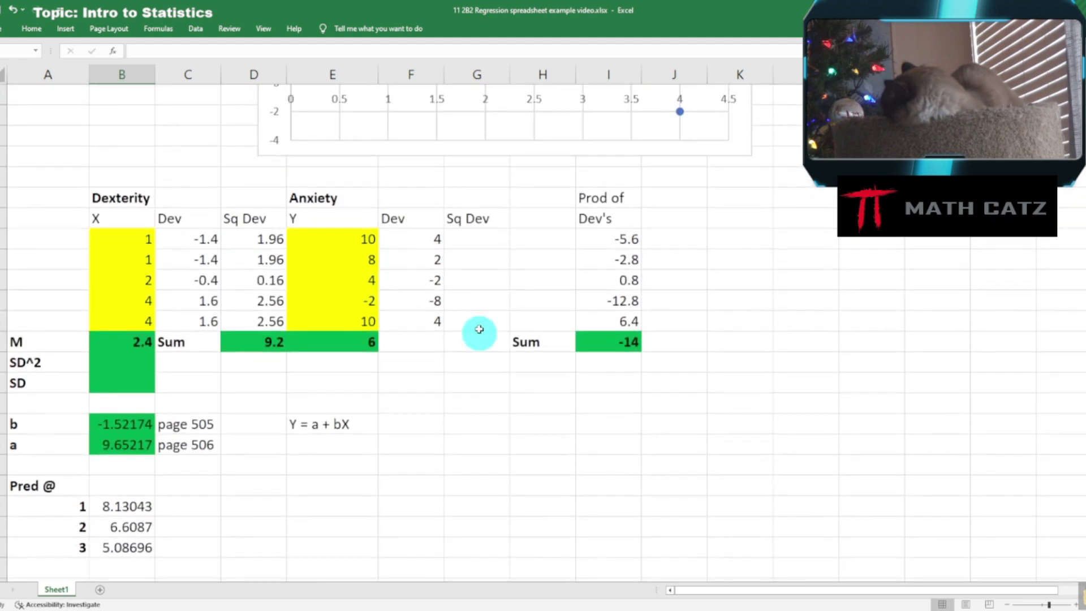
{"action": "left_click", "coordinate": [247, 240]}
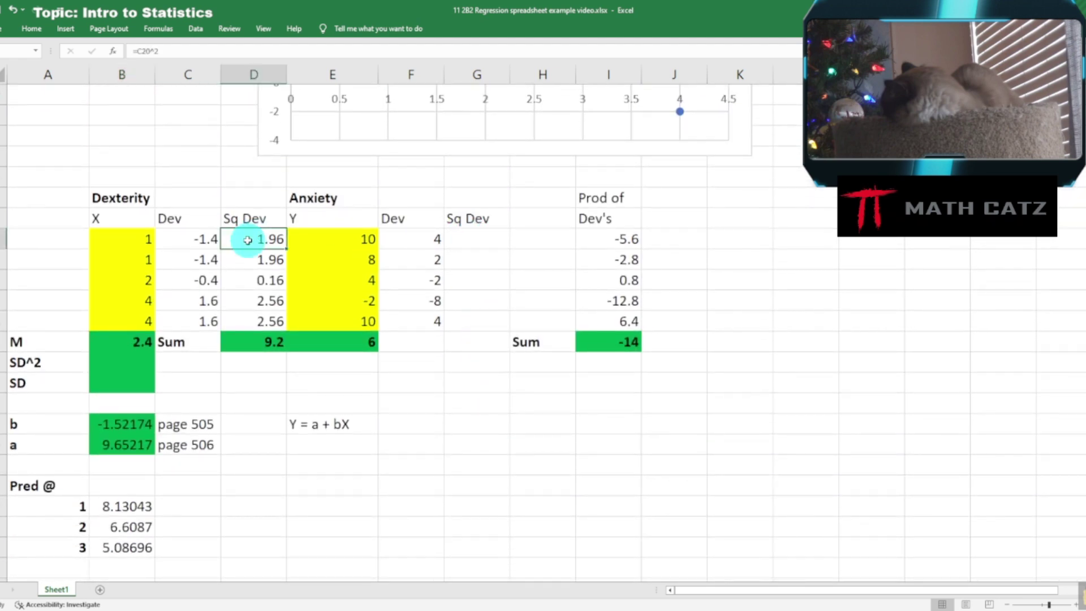
{"action": "right_click", "coordinate": [247, 240]}
{"action": "left_click", "coordinate": [268, 281]}
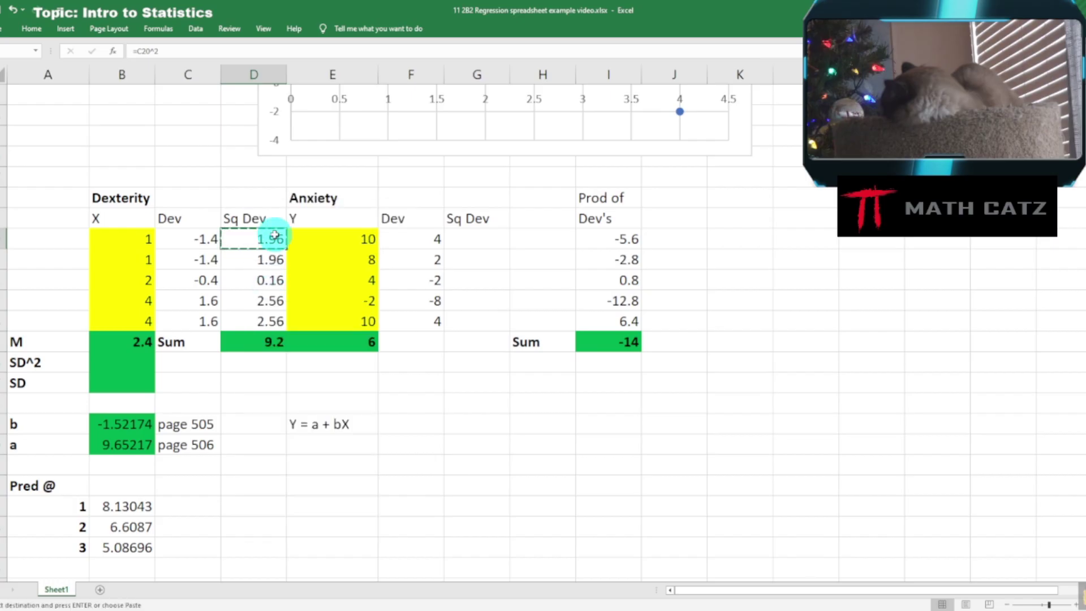
{"action": "right_click", "coordinate": [457, 239]}
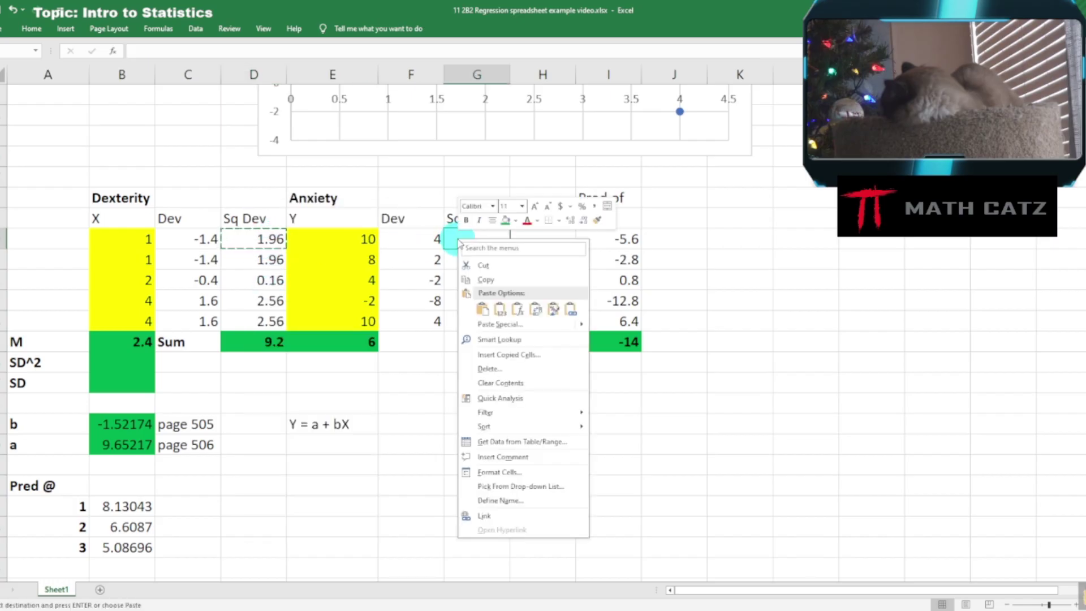
{"action": "left_click", "coordinate": [481, 310]}
{"action": "double_click", "coordinate": [480, 243]}
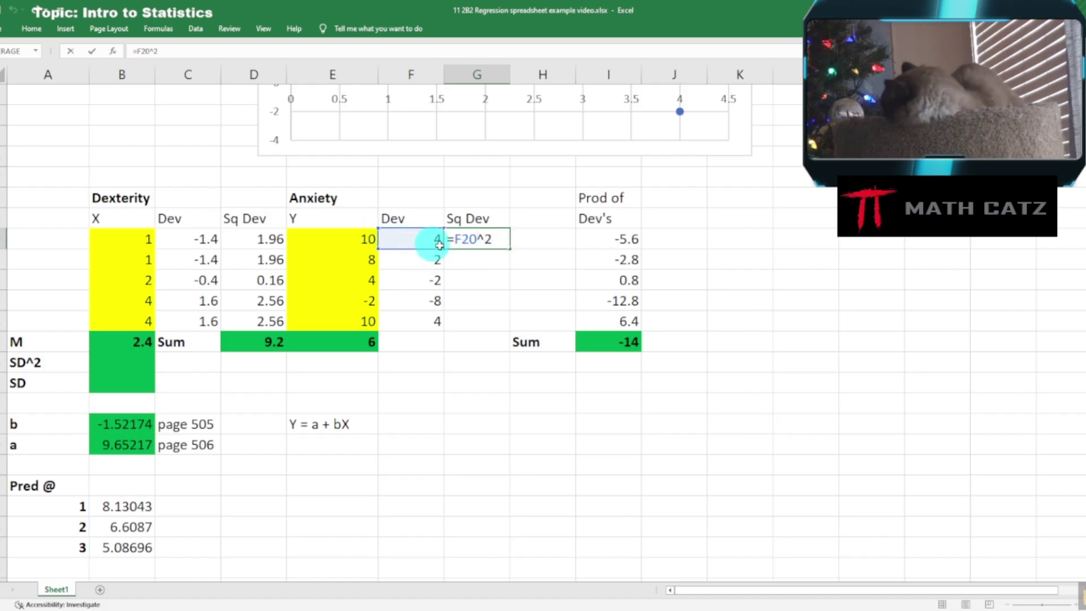
{"action": "key", "text": "Escape"}
{"action": "left_click_drag", "start_coordinate": [510, 248], "coordinate": [497, 323]}
Fill G25 green, copy the sum formula from D25 into it, and check that it sums G20:G24.
{"action": "right_click", "coordinate": [487, 346]}
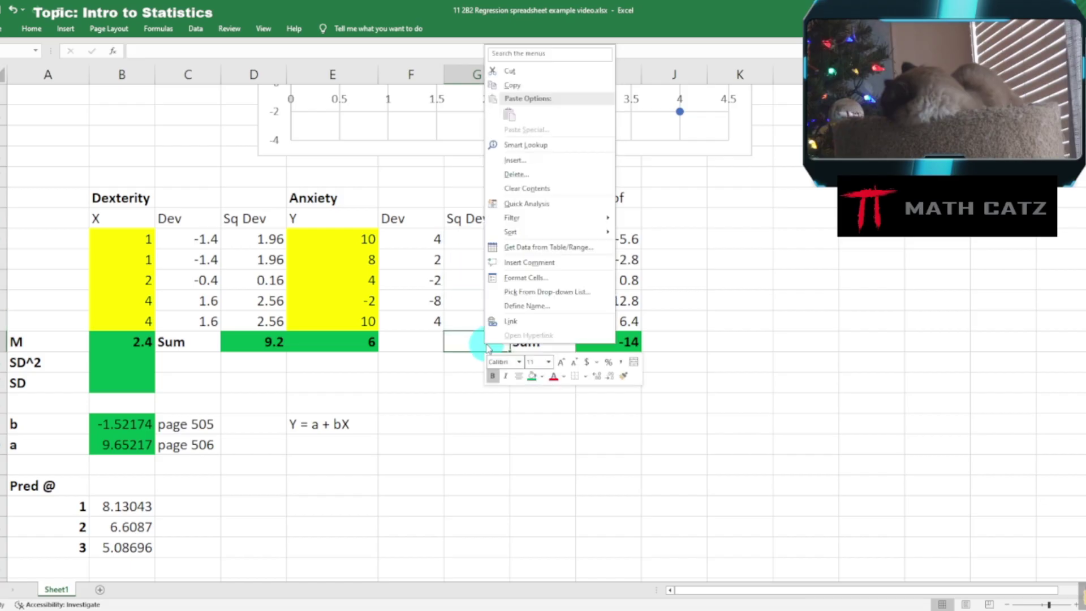
{"action": "left_click", "coordinate": [532, 376]}
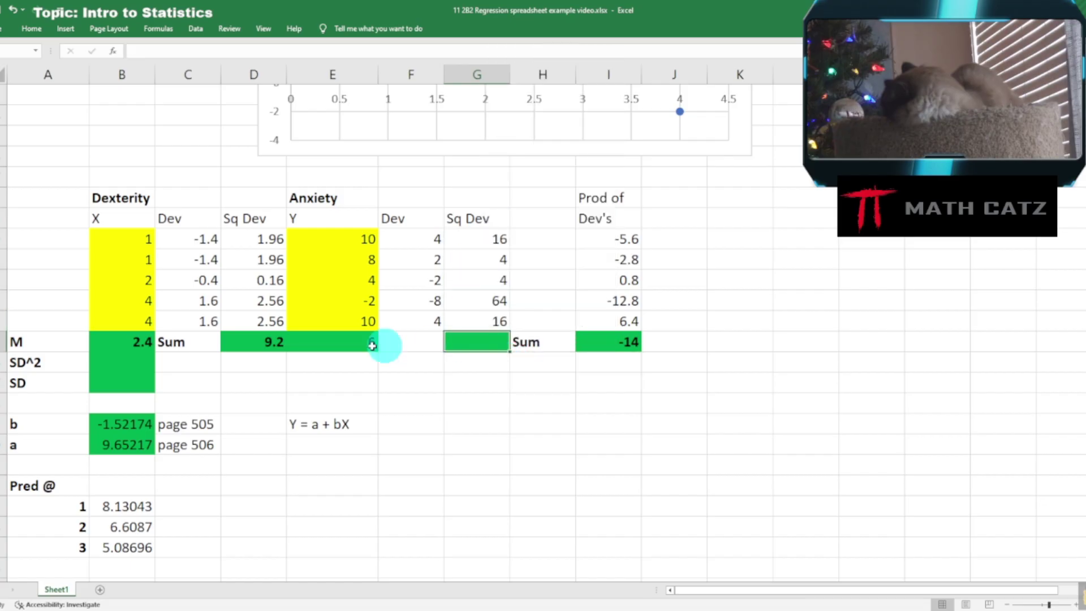
{"action": "double_click", "coordinate": [260, 342]}
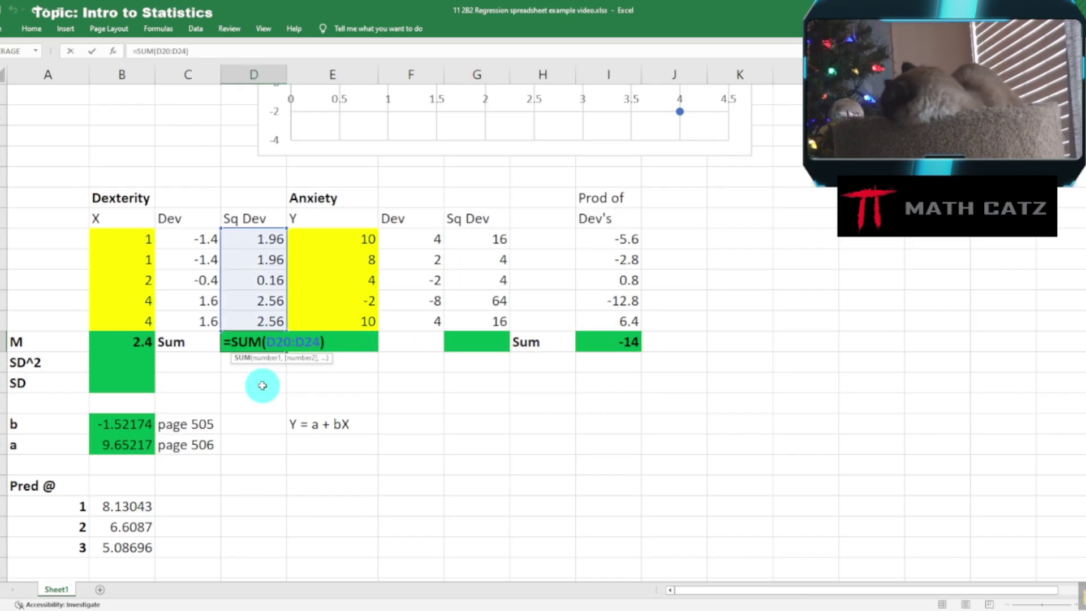
{"action": "key", "text": "Return"}
{"action": "right_click", "coordinate": [255, 343]}
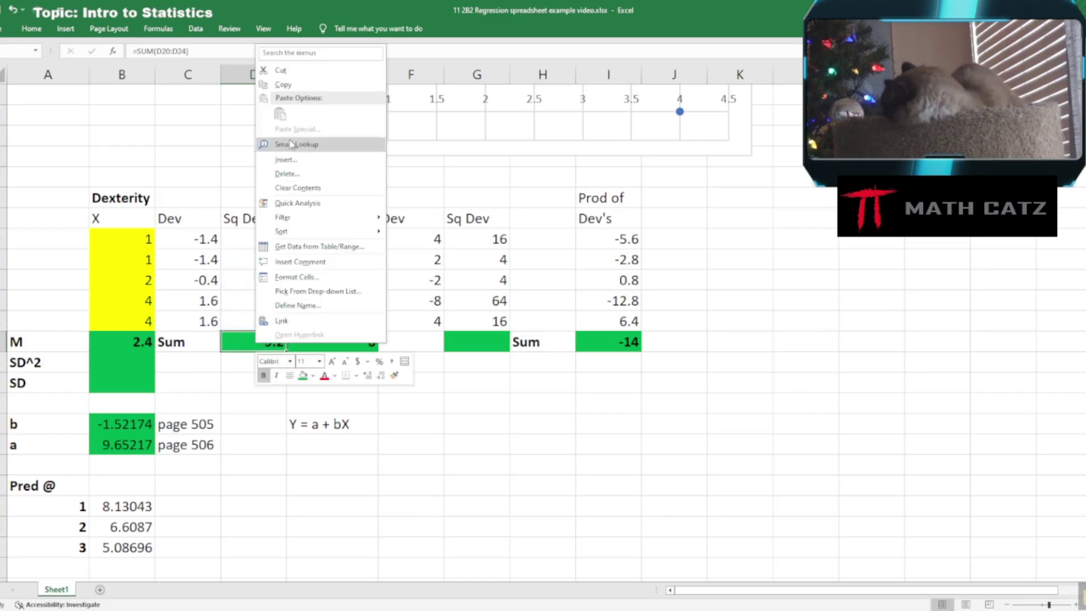
{"action": "left_click", "coordinate": [281, 84]}
{"action": "right_click", "coordinate": [477, 343]}
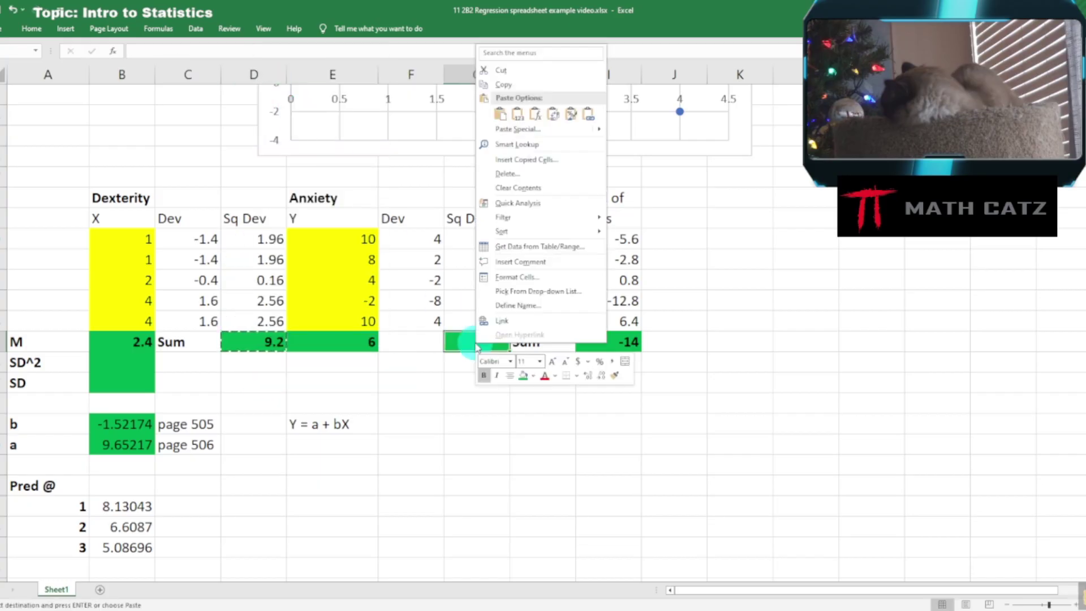
{"action": "left_click", "coordinate": [500, 114]}
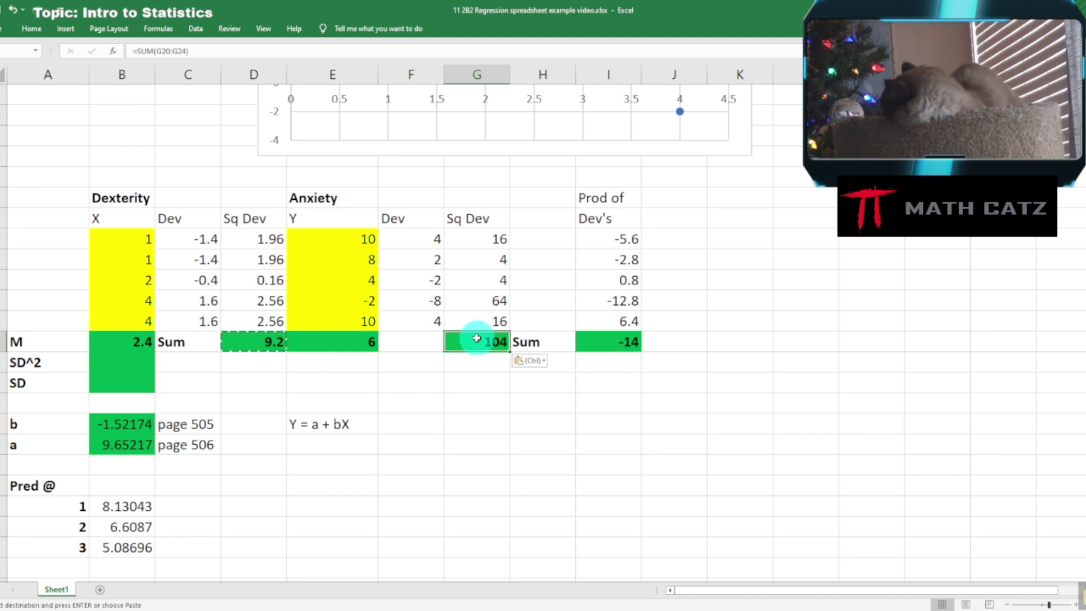
{"action": "double_click", "coordinate": [481, 341]}
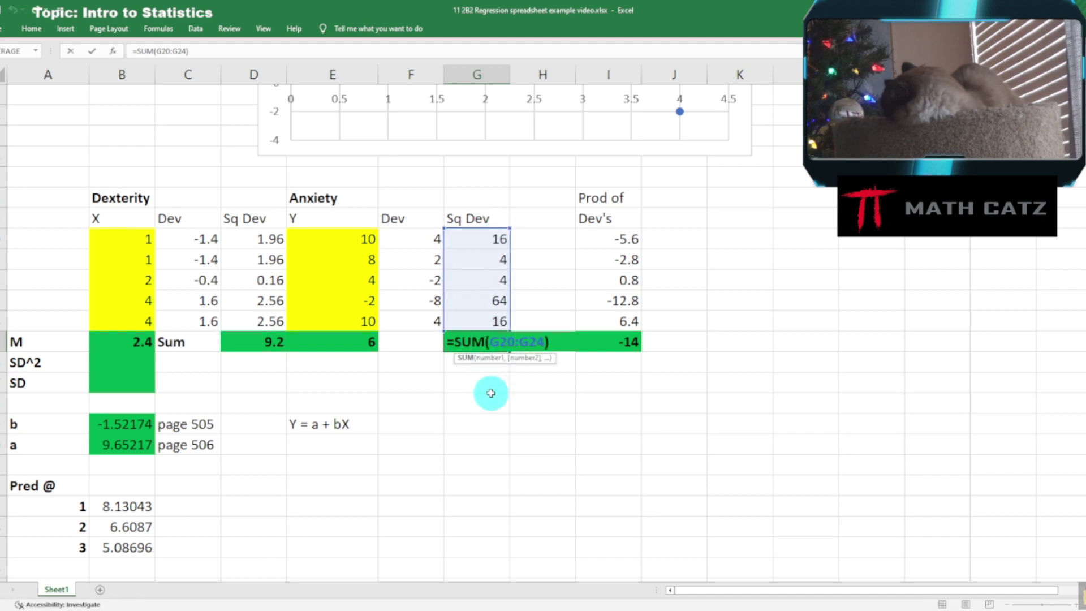
{"action": "key", "text": "ctrl+Return"}
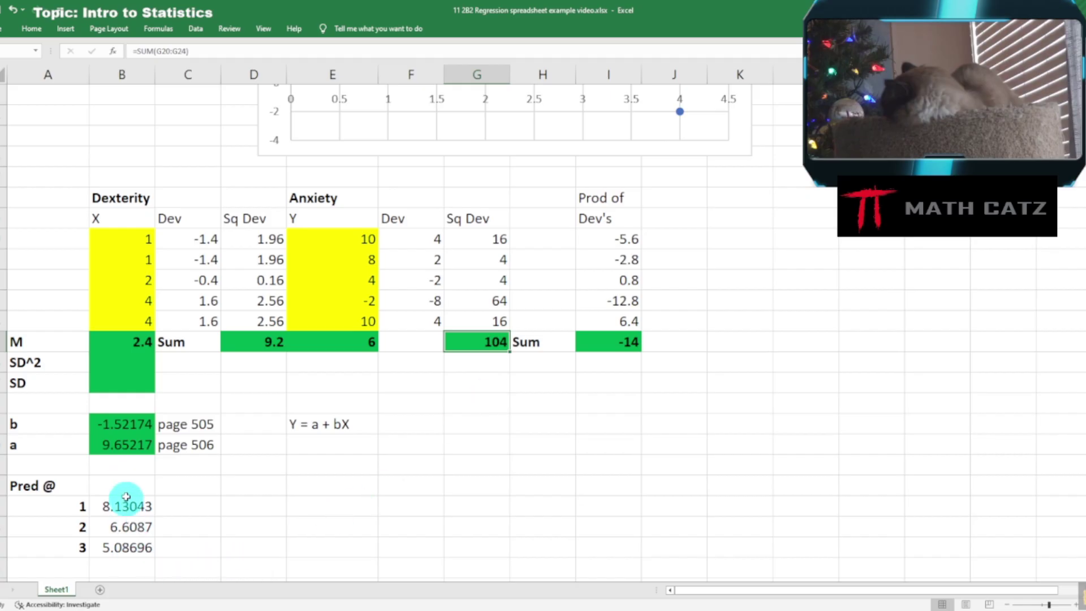
Consult formula (12-4) in the textbook PDF and complete the beta formula in Excel cell B37 as =B29*SQRT(D25)/SQRT(G25).
{"action": "scroll", "coordinate": [193, 477], "scroll_direction": "down", "scroll_amount": 2}
{"action": "double_click", "coordinate": [131, 467]}
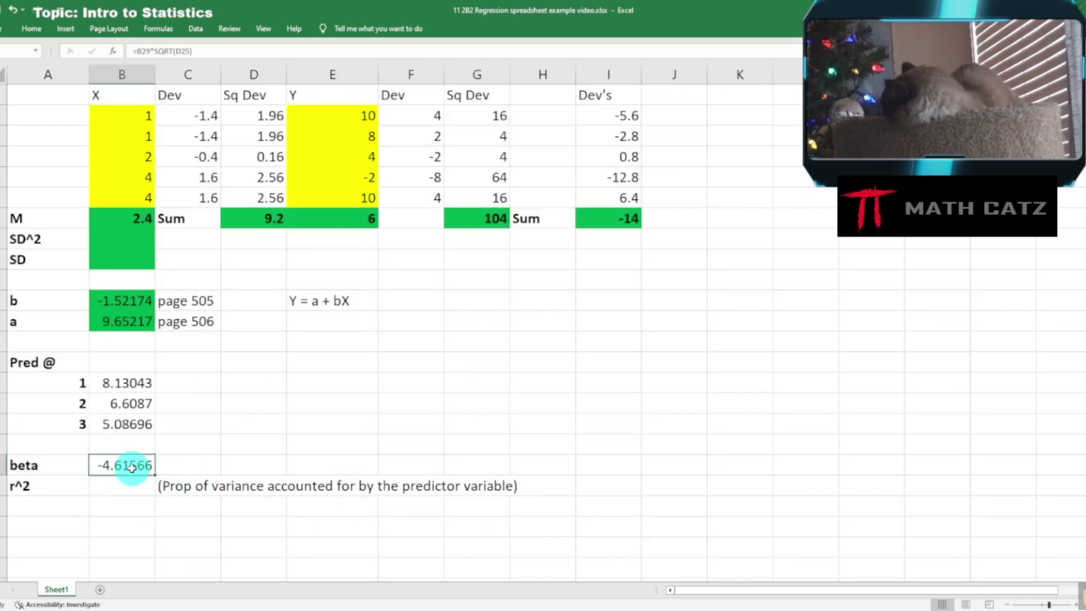
{"action": "left_click", "coordinate": [213, 51]}
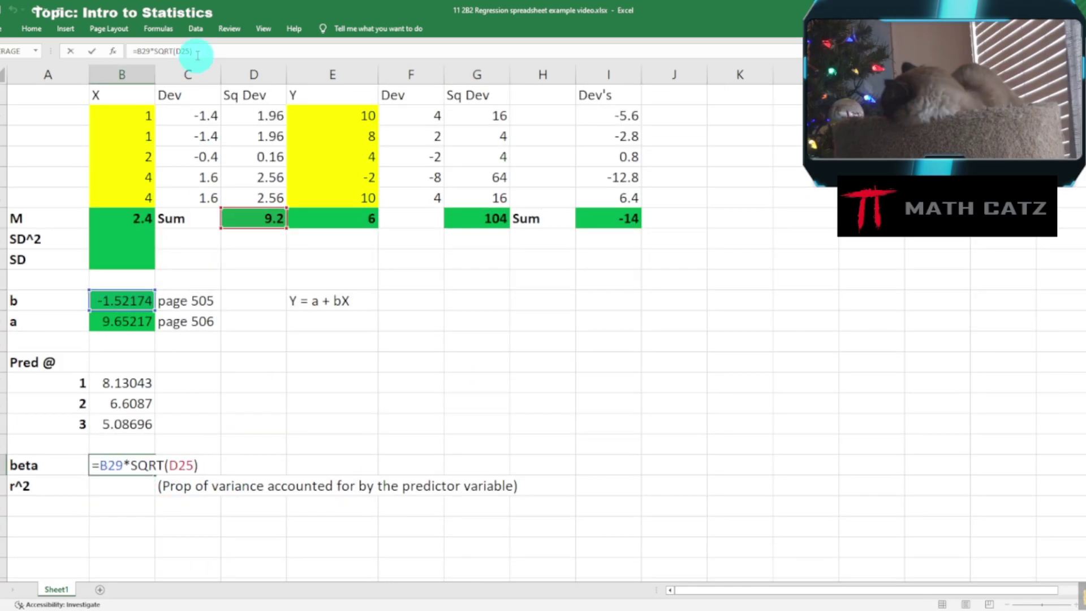
{"action": "left_click", "coordinate": [170, 461]}
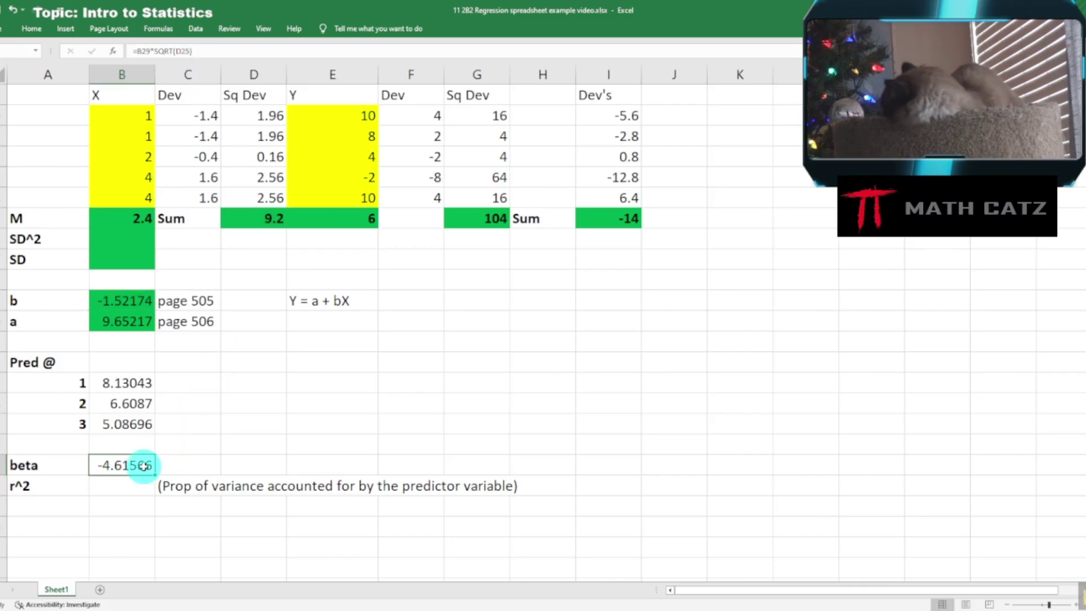
{"action": "double_click", "coordinate": [179, 464]}
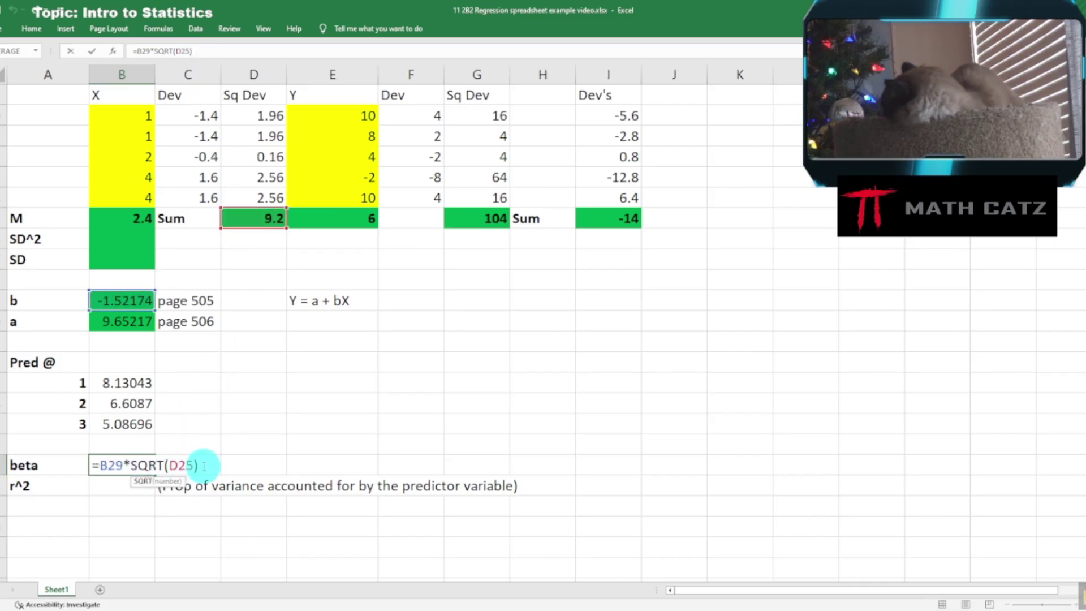
{"action": "left_click", "coordinate": [203, 466]}
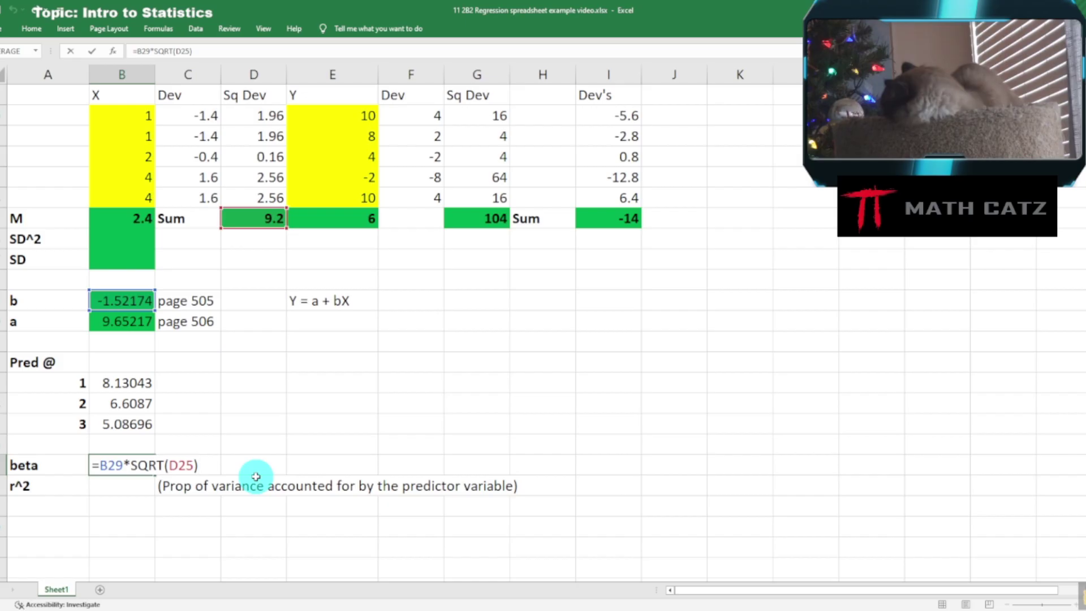
{"action": "left_click", "coordinate": [310, 609]}
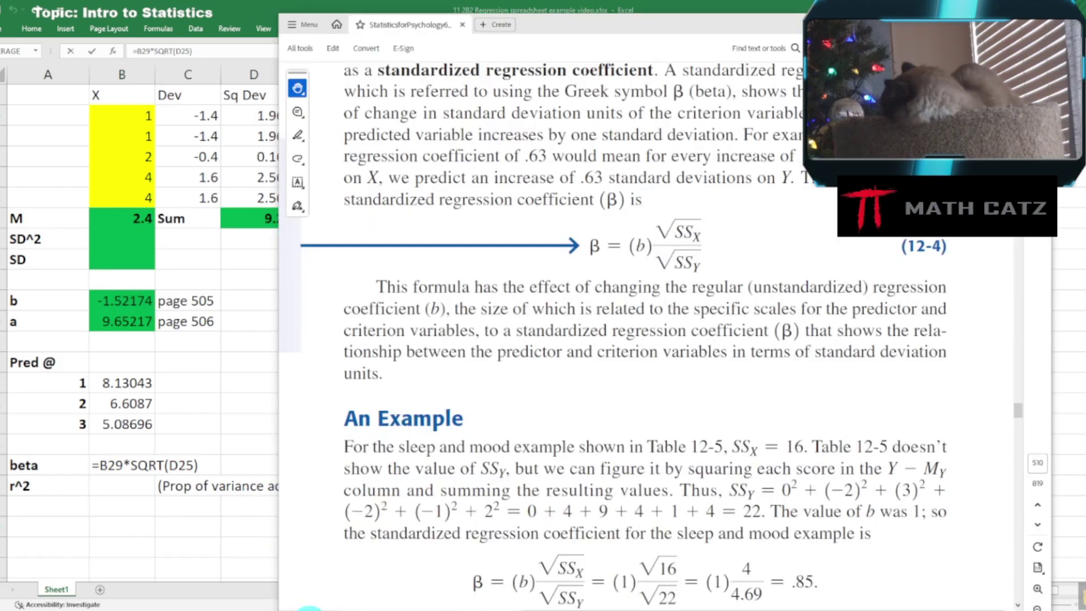
{"action": "left_click", "coordinate": [309, 609]}
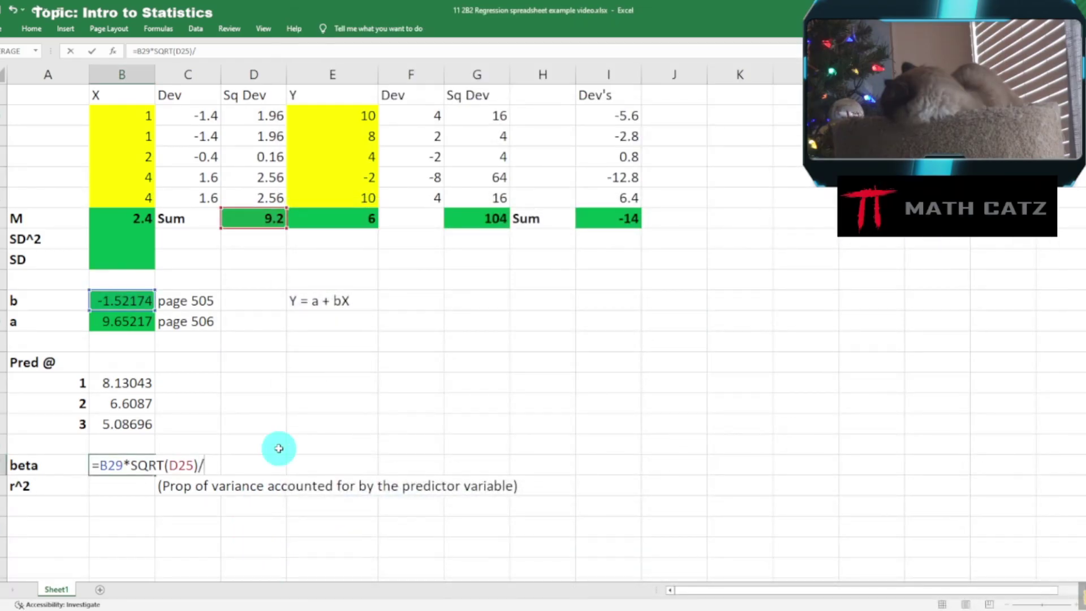
{"action": "type", "text": "/sq"}
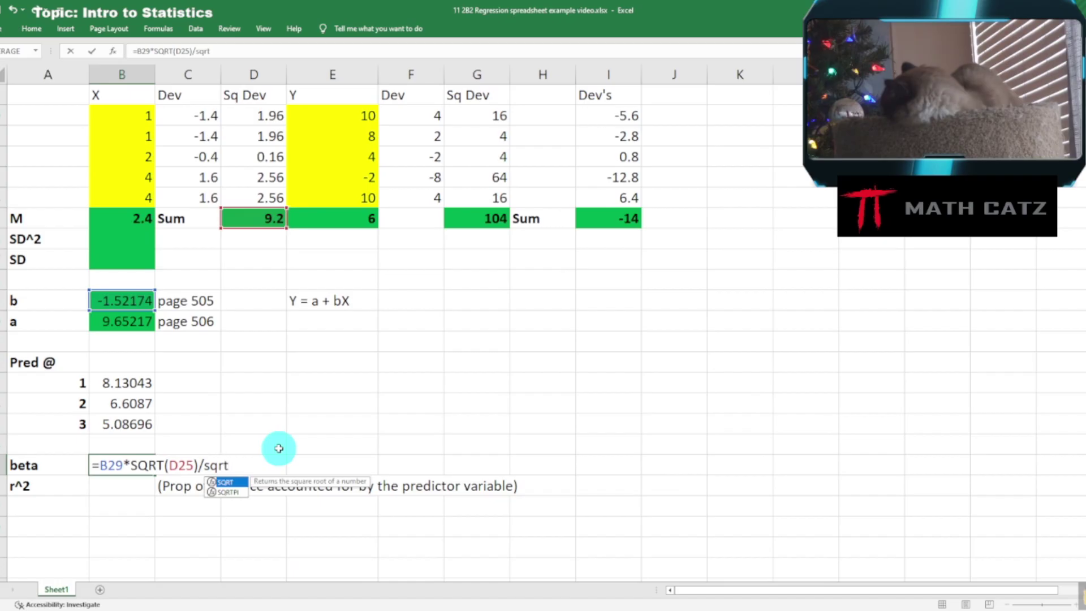
{"action": "type", "text": "rt"}
{"action": "key", "text": "Tab"}
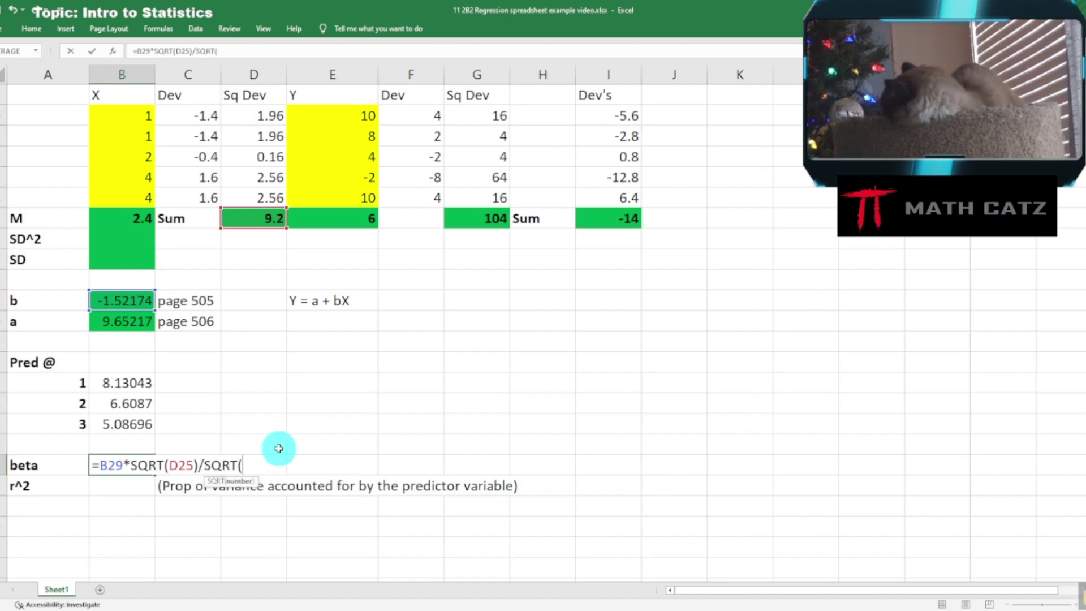
{"action": "left_click", "coordinate": [470, 221]}
{"action": "type", "text": ")"}
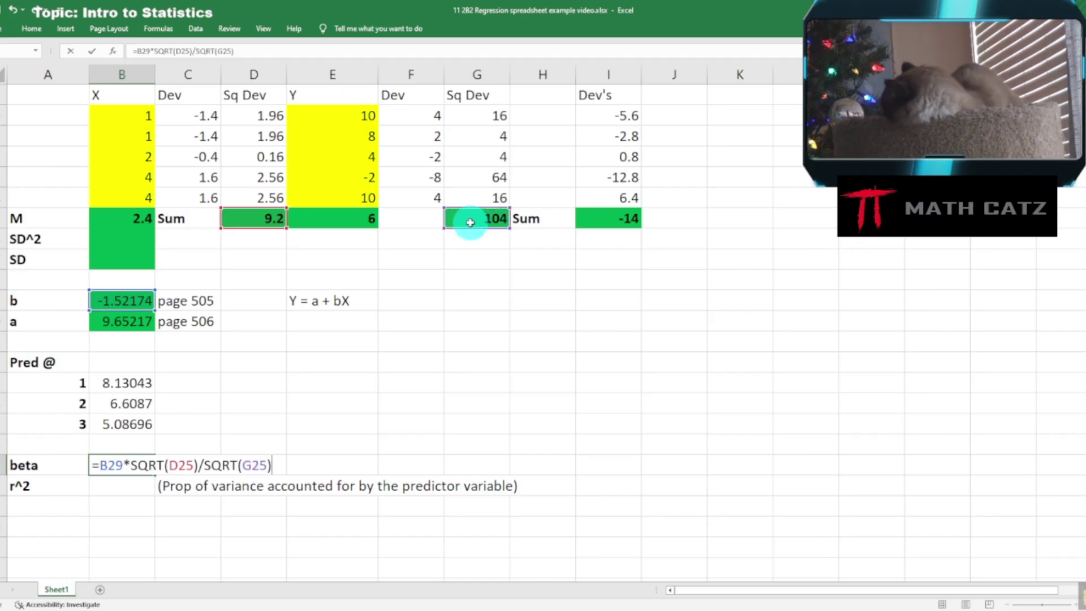
{"action": "key", "text": "Return"}
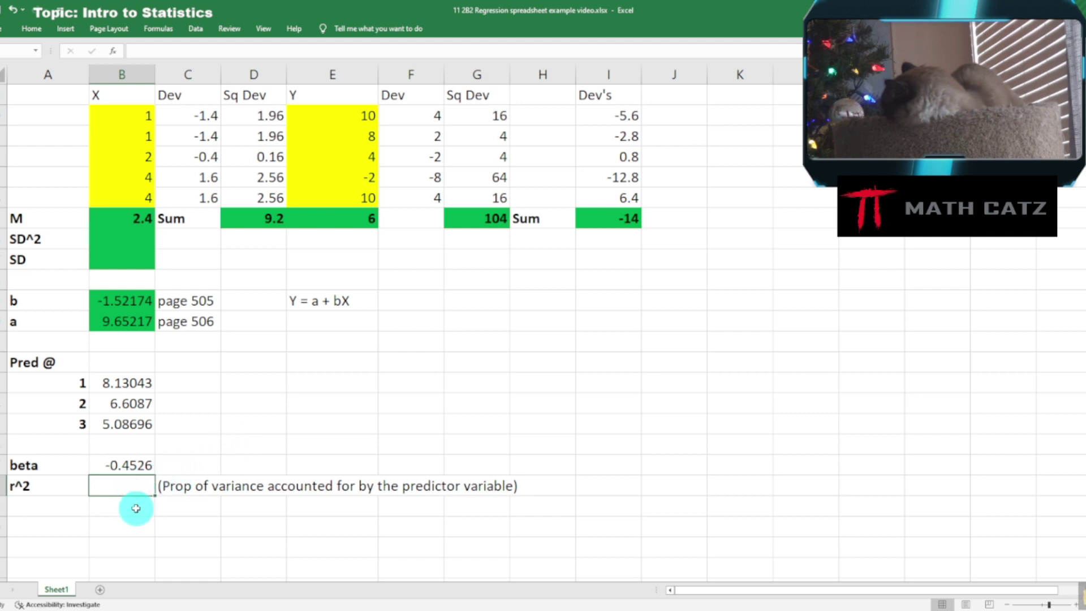
Change the beta label in A37 to read "beta (=r)".
{"action": "double_click", "coordinate": [58, 466]}
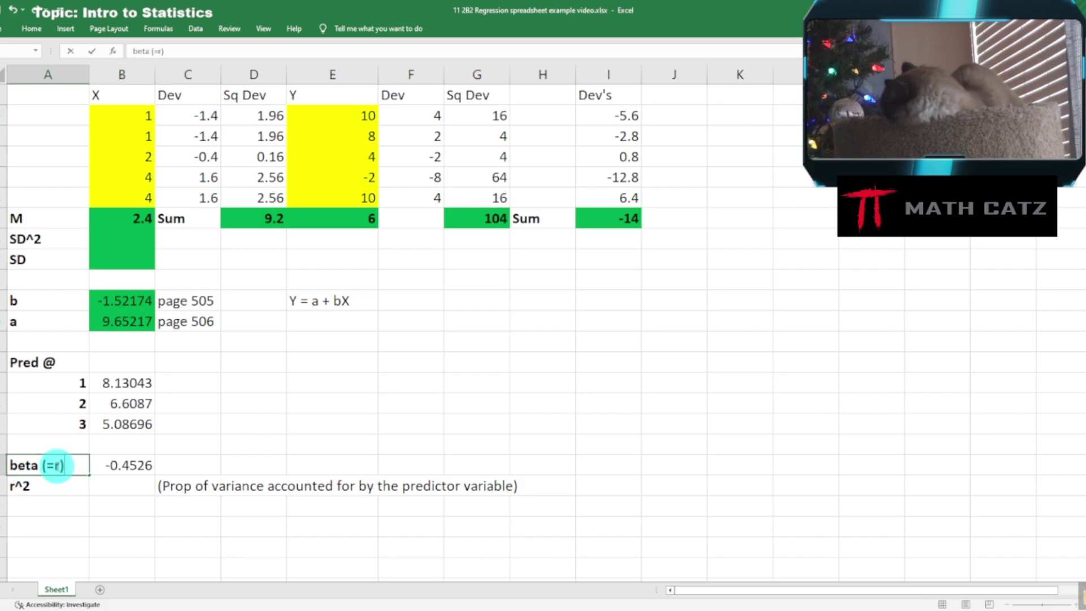
{"action": "key", "text": "Return"}
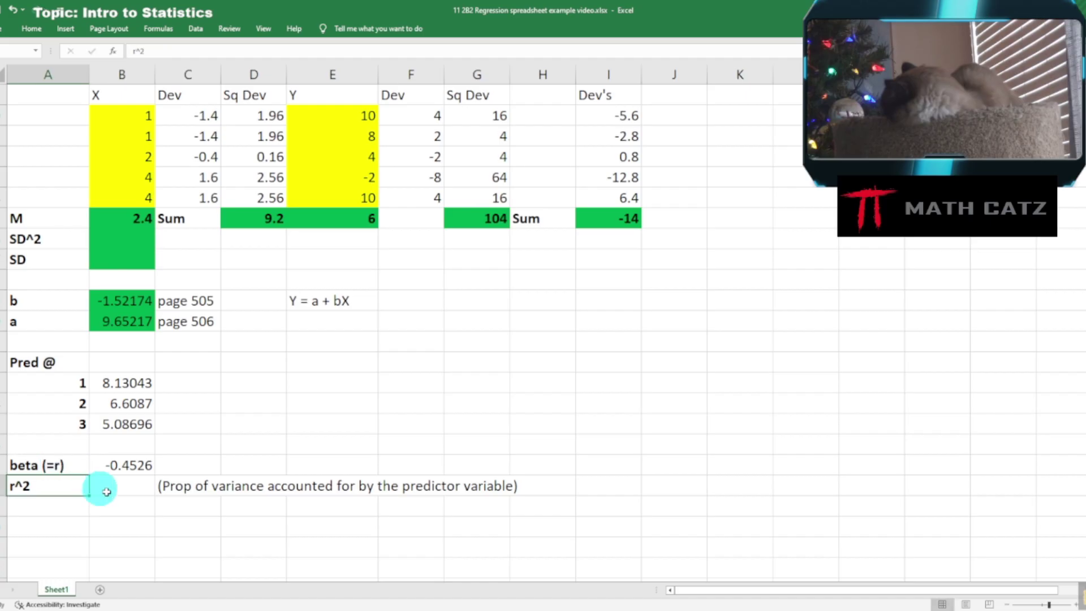
{"action": "type", "text": "="}
{"action": "left_click", "coordinate": [122, 465]}
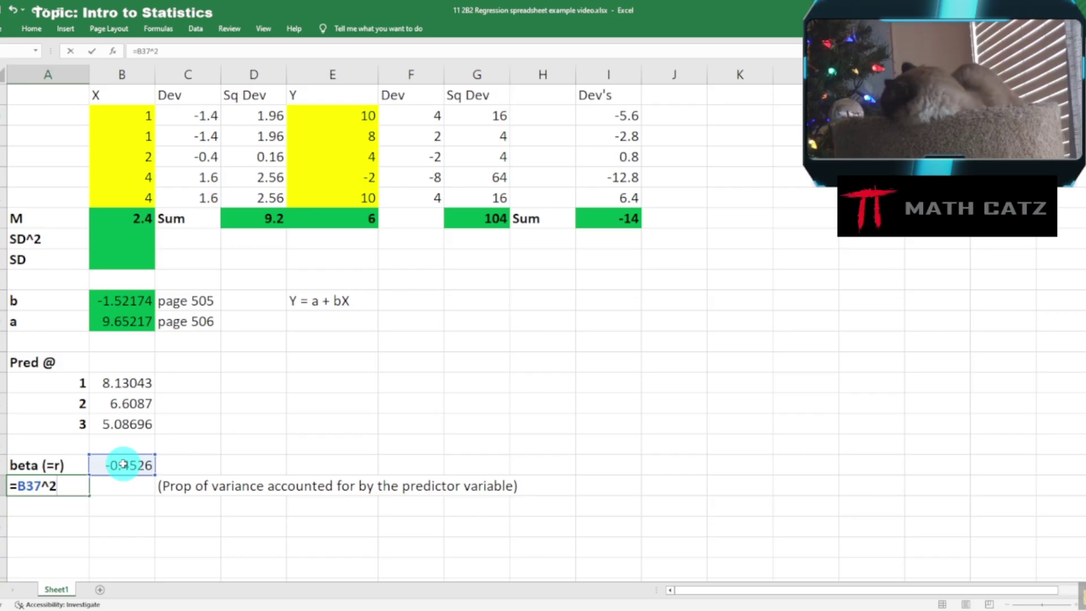
{"action": "key", "text": "Return"}
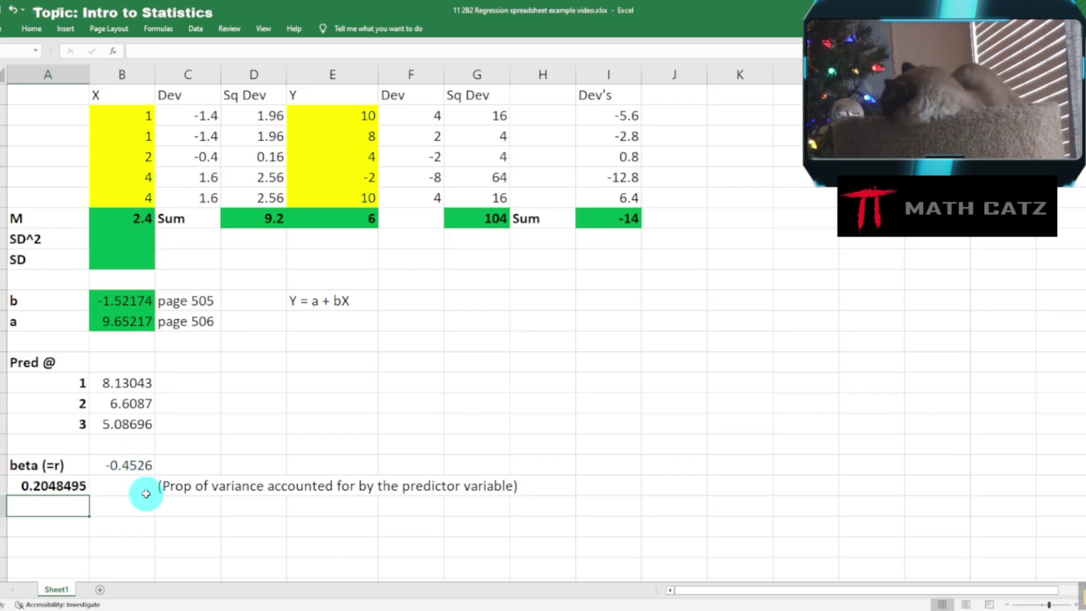
{"action": "key", "text": "ctrl+z"}
{"action": "key", "text": "ctrl+z"}
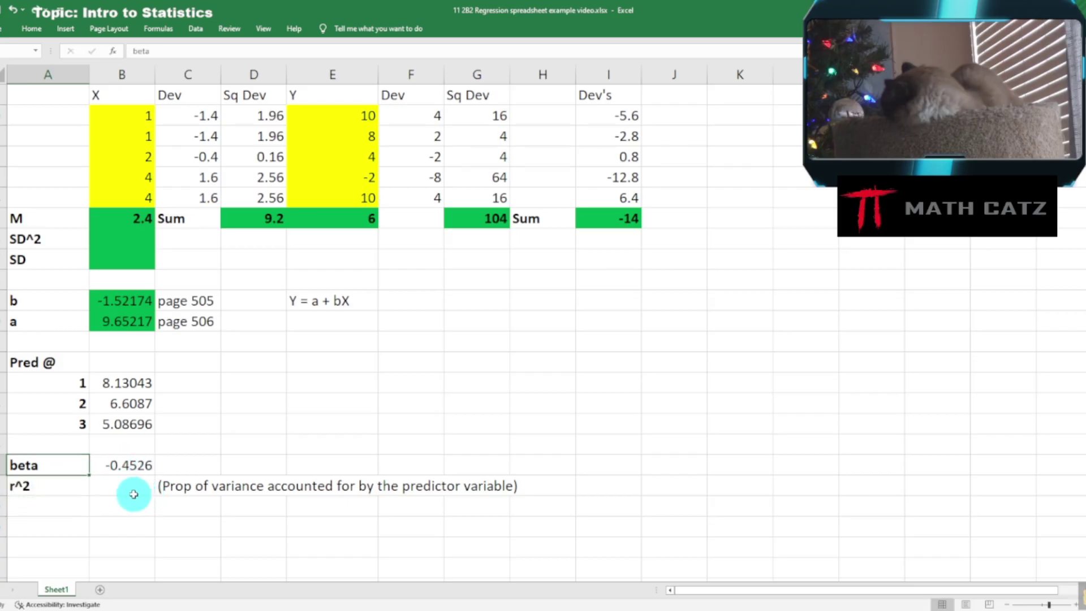
{"action": "key", "text": "ctrl+y"}
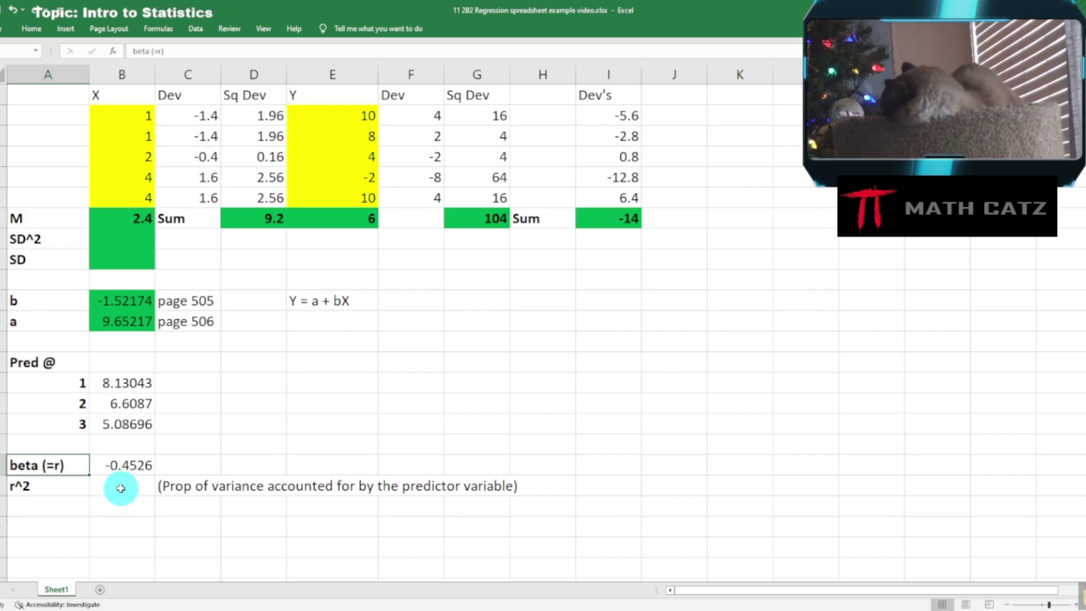
Calculate r^2 in B38 by squaring beta with the formula =B37^2.
{"action": "left_click", "coordinate": [121, 487]}
{"action": "type", "text": "="}
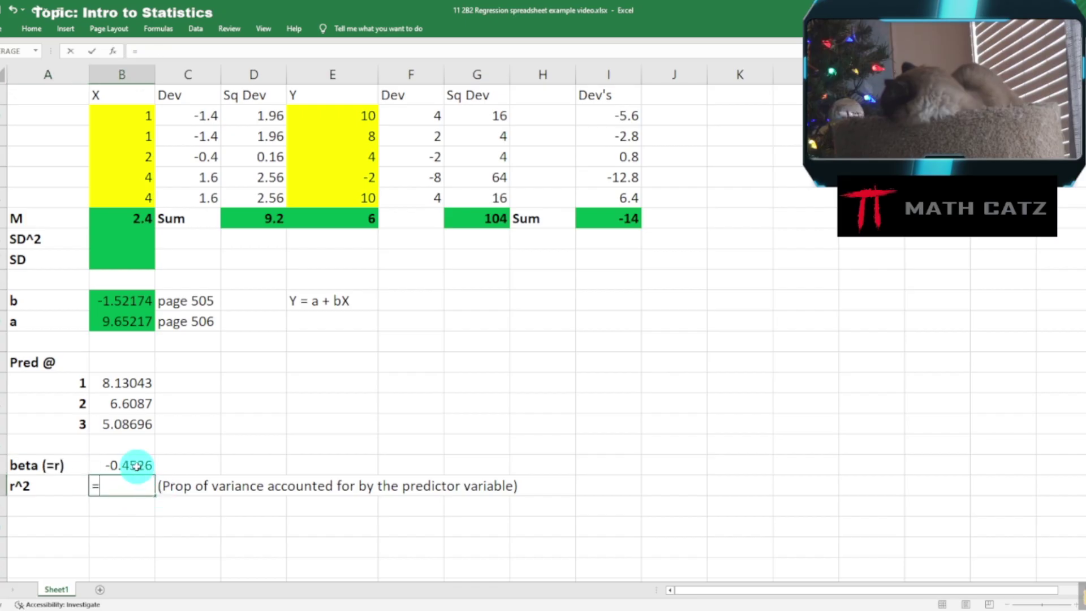
{"action": "left_click", "coordinate": [137, 466]}
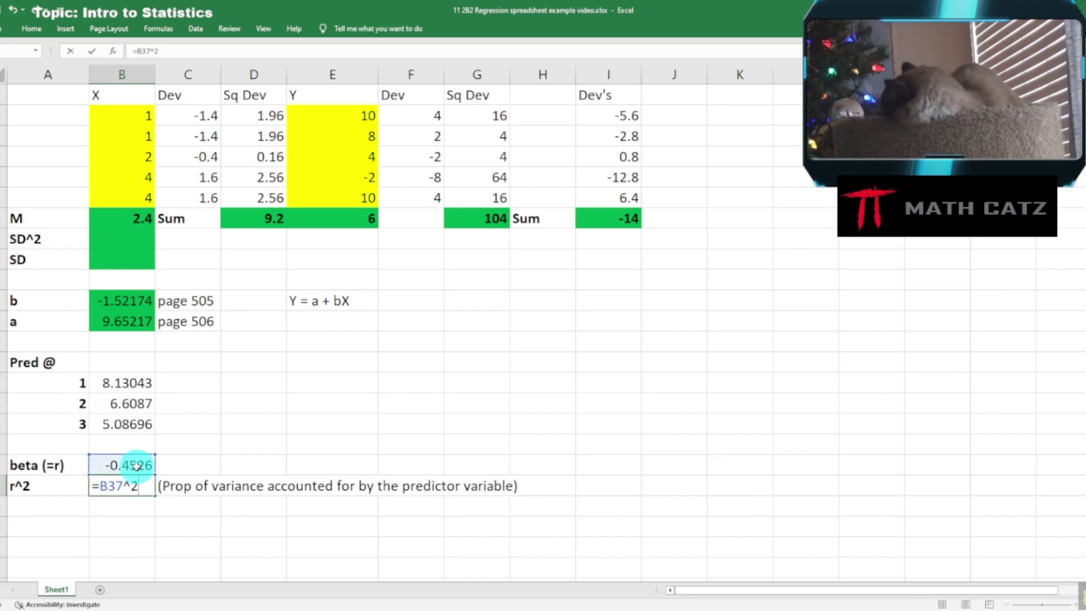
{"action": "key", "text": "Return"}
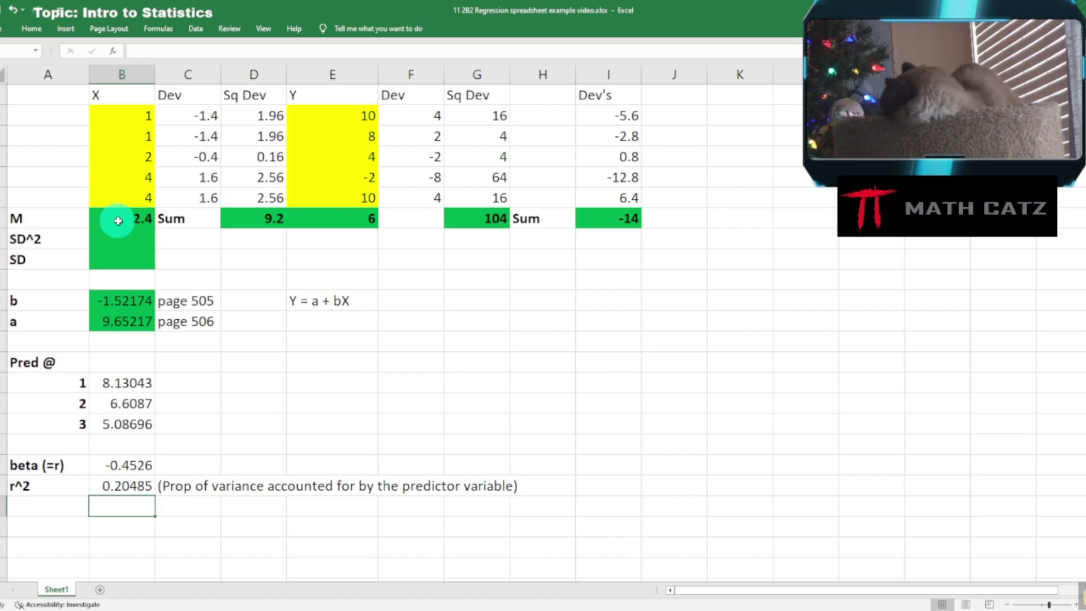
{"action": "scroll", "coordinate": [711, 465], "scroll_direction": "up", "scroll_amount": 6}
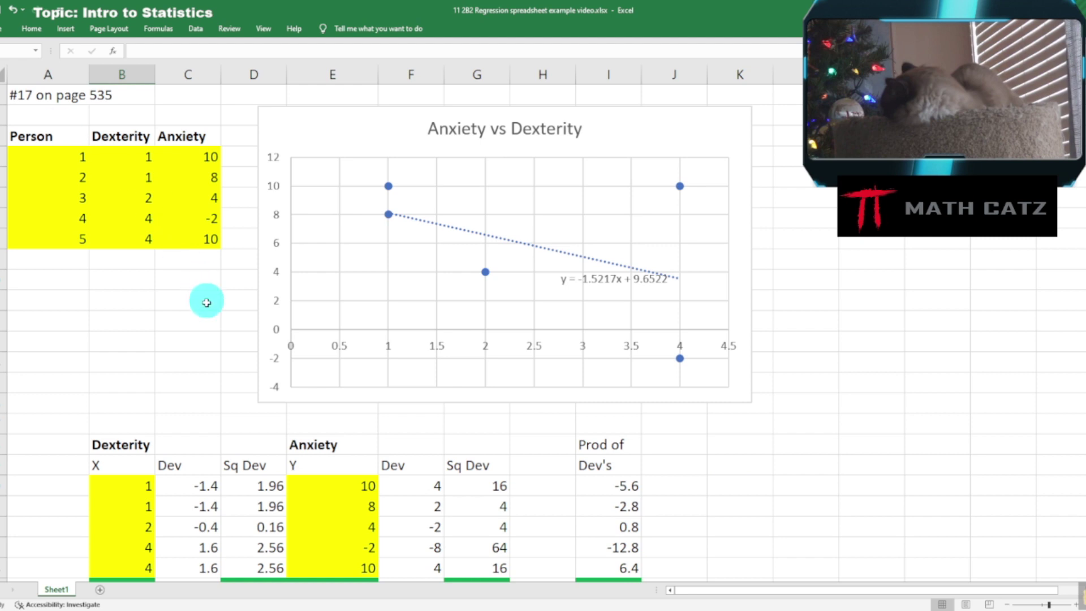
{"action": "left_click", "coordinate": [205, 319]}
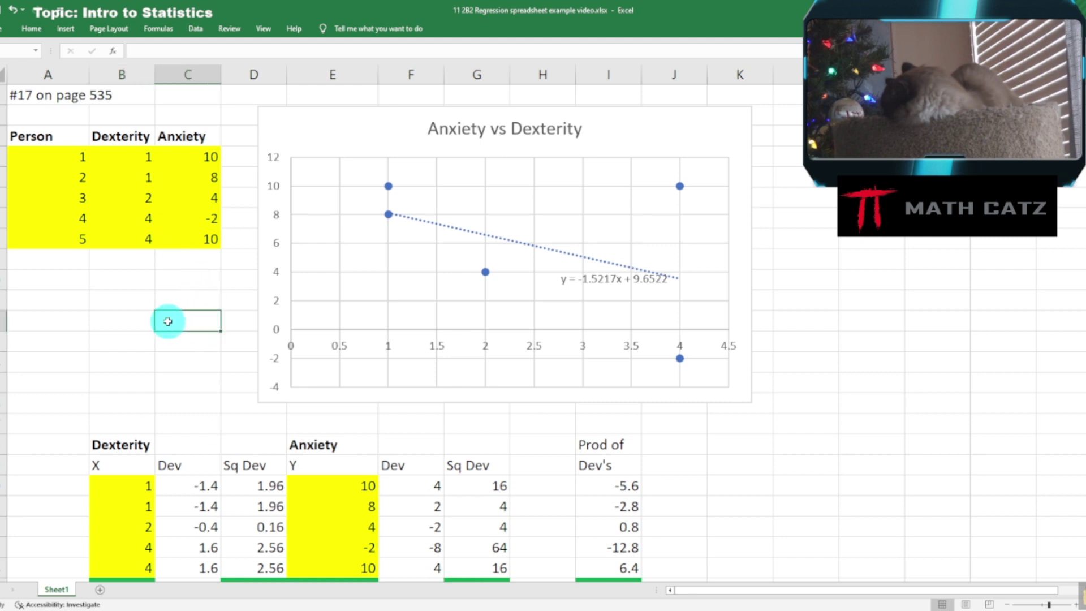